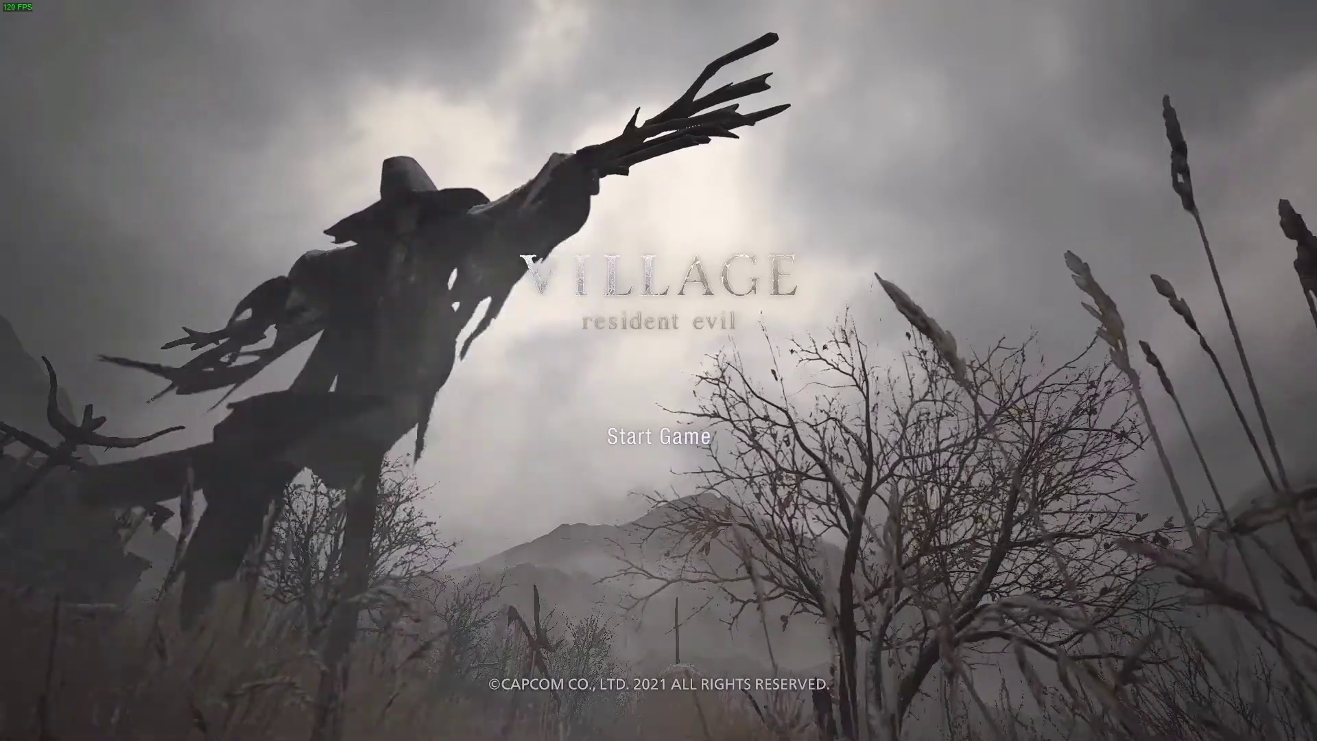
Switch the OBS recording to the Desktop scene.
{"action": "left_click", "coordinate": [43, 595]}
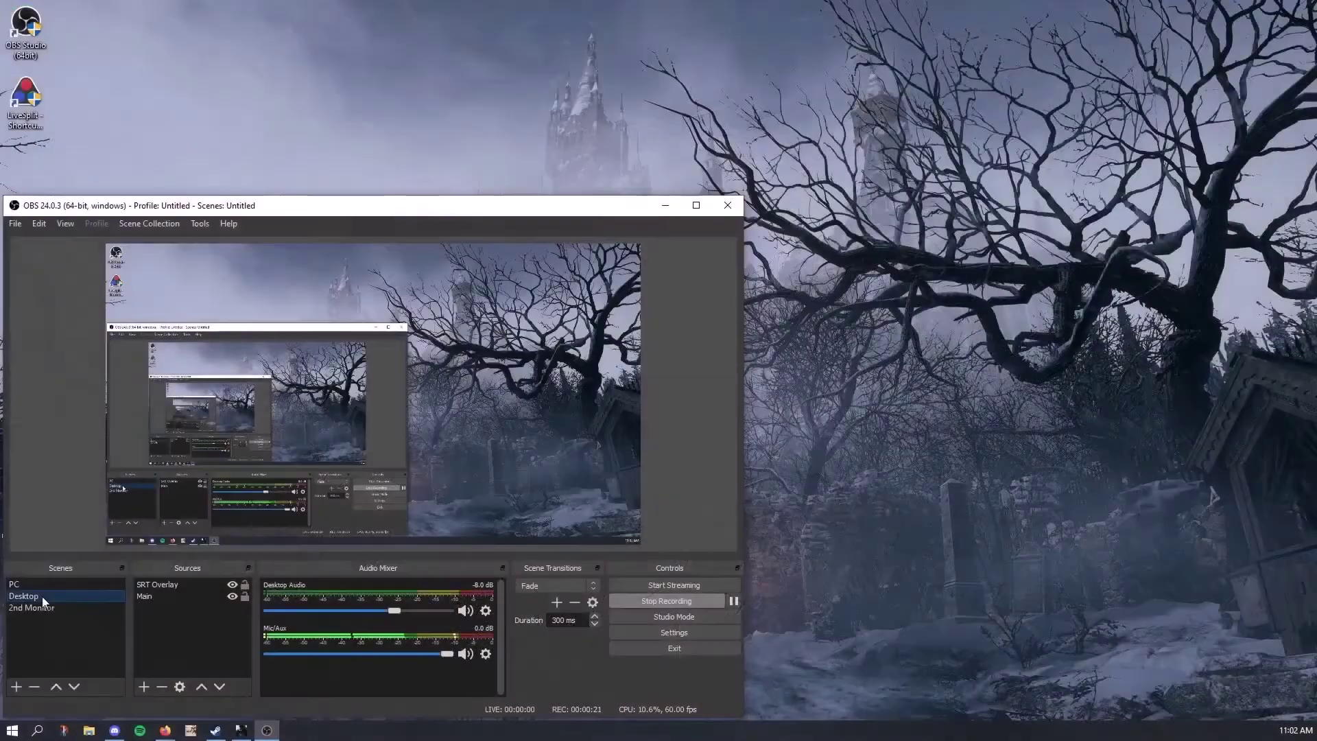
{"action": "left_click", "coordinate": [114, 730]}
{"action": "left_click_drag", "start_coordinate": [742, 109], "coordinate": [713, 100]}
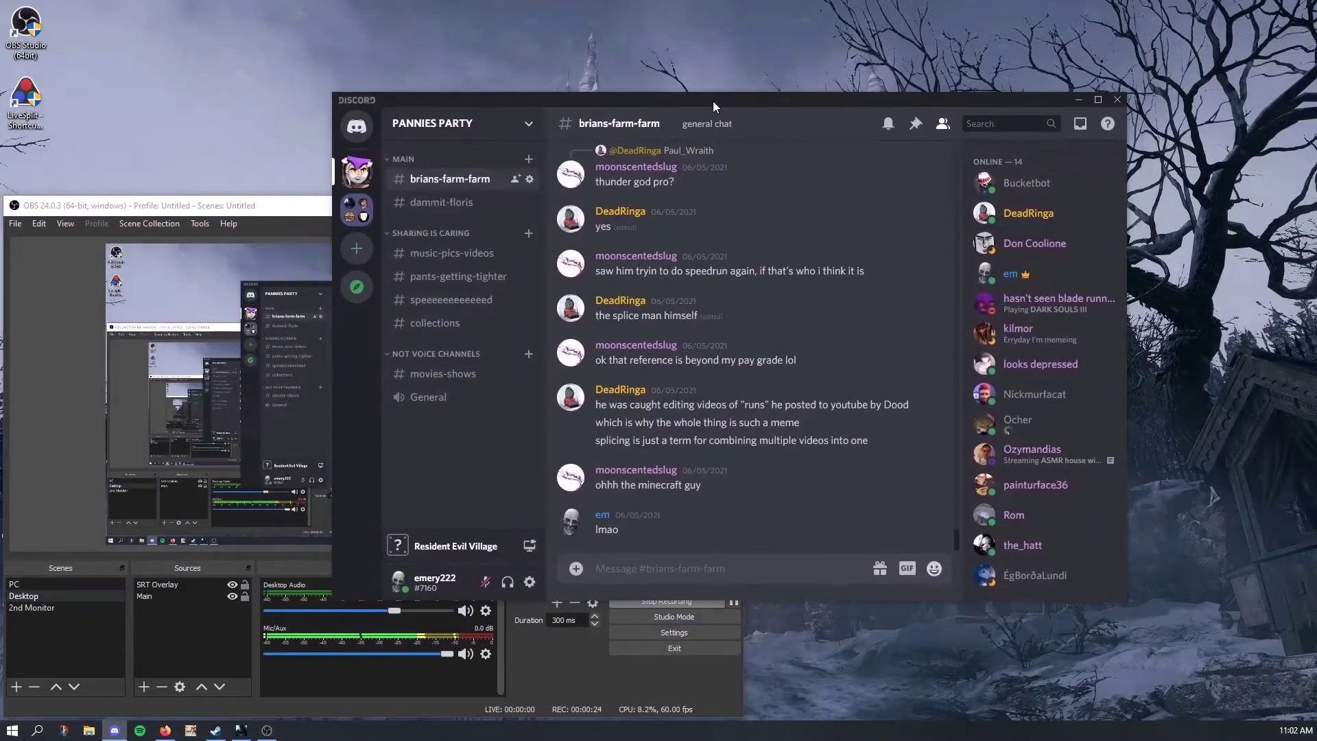
{"action": "left_click", "coordinate": [1078, 100]}
Open a new Firefox window, widen it across the desktop and go to speedrun.com.
{"action": "right_click", "coordinate": [165, 729]}
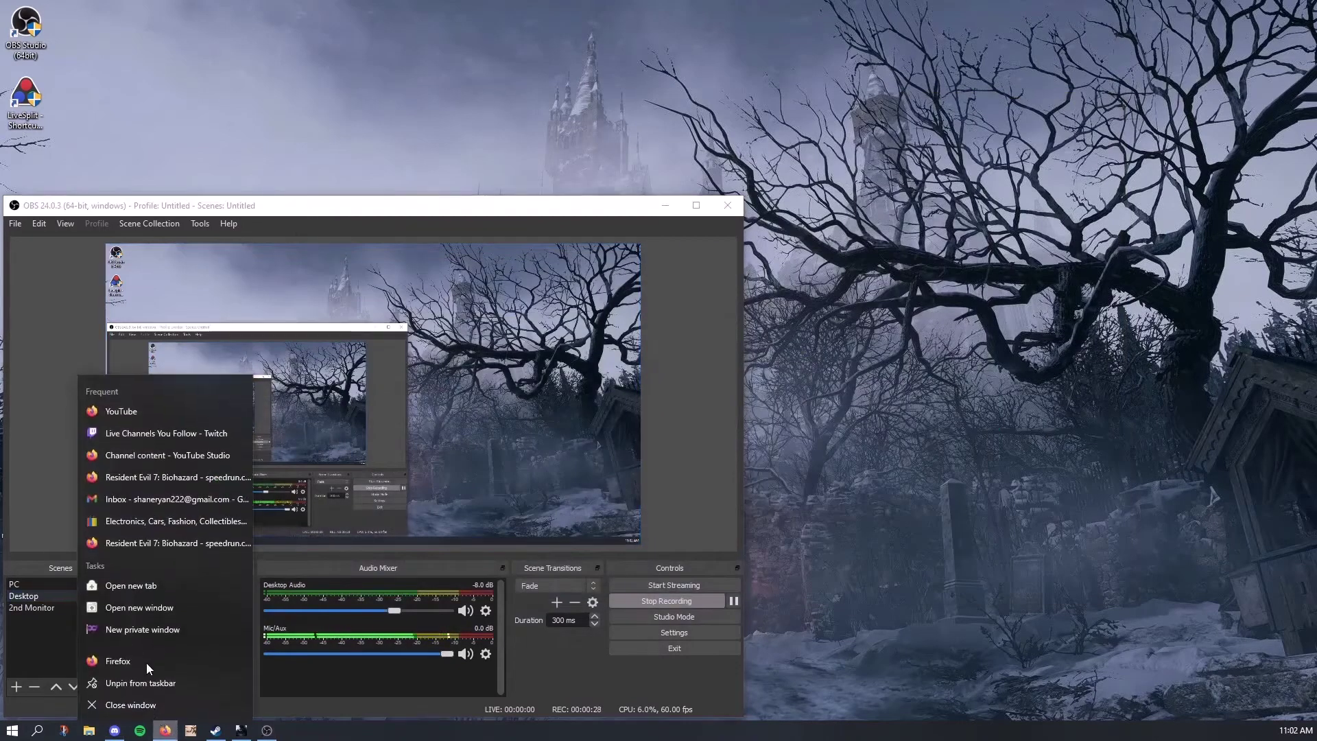
{"action": "left_click", "coordinate": [134, 662]}
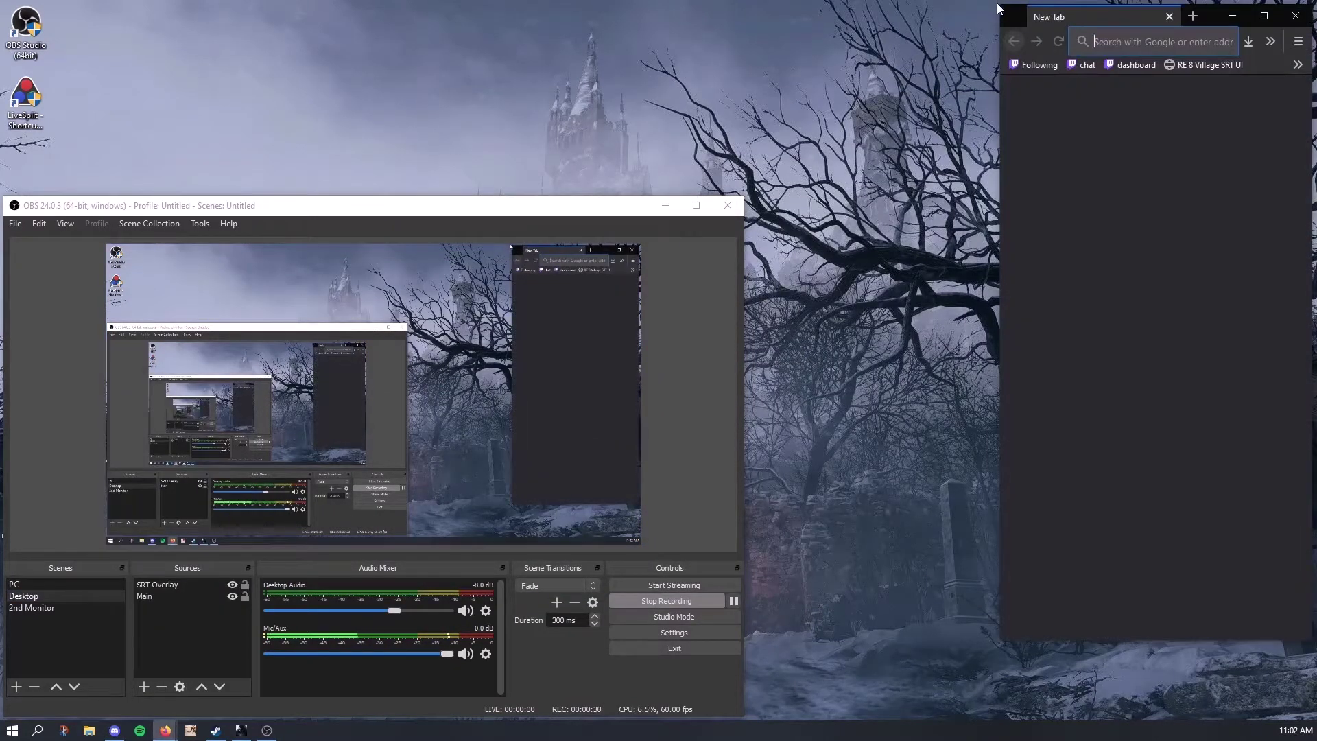
{"action": "left_click_drag", "start_coordinate": [998, 3], "coordinate": [421, 17]}
{"action": "left_click", "coordinate": [678, 59]}
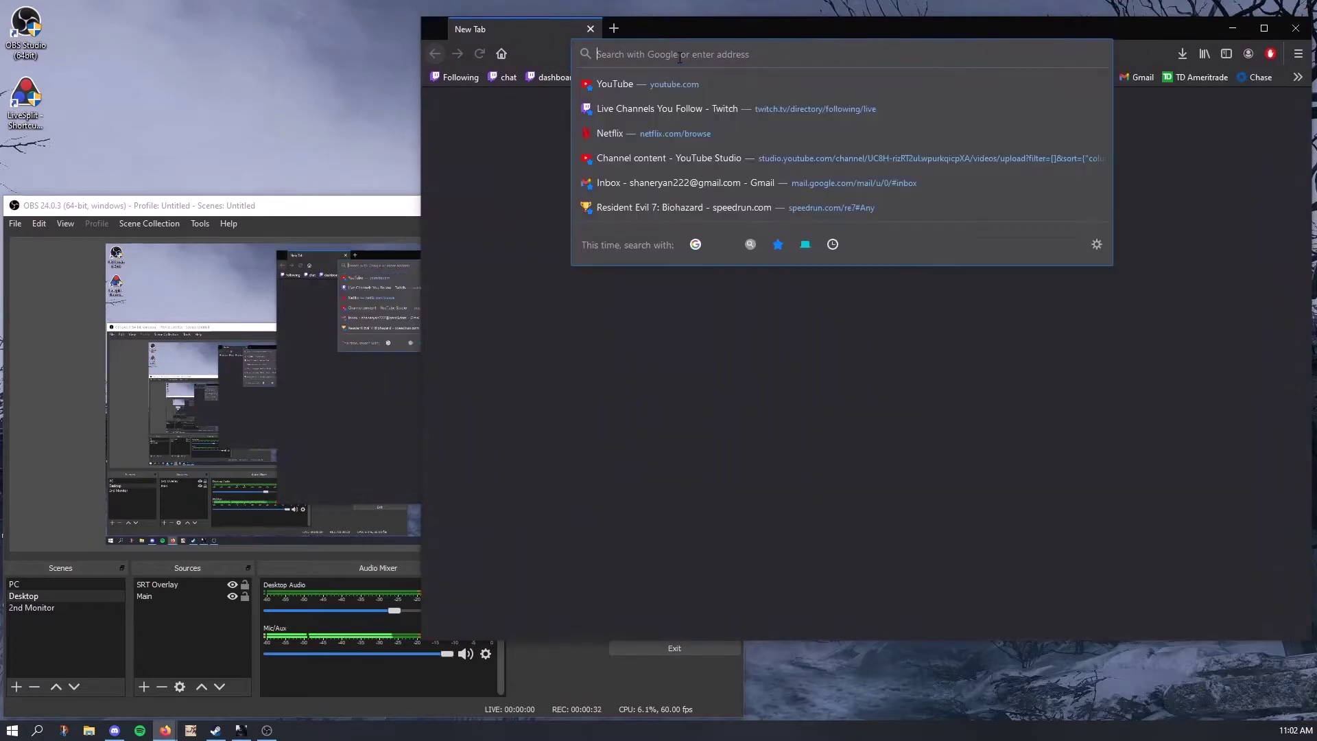
{"action": "type", "text": "speedrun.com/"}
{"action": "key", "text": "Return"}
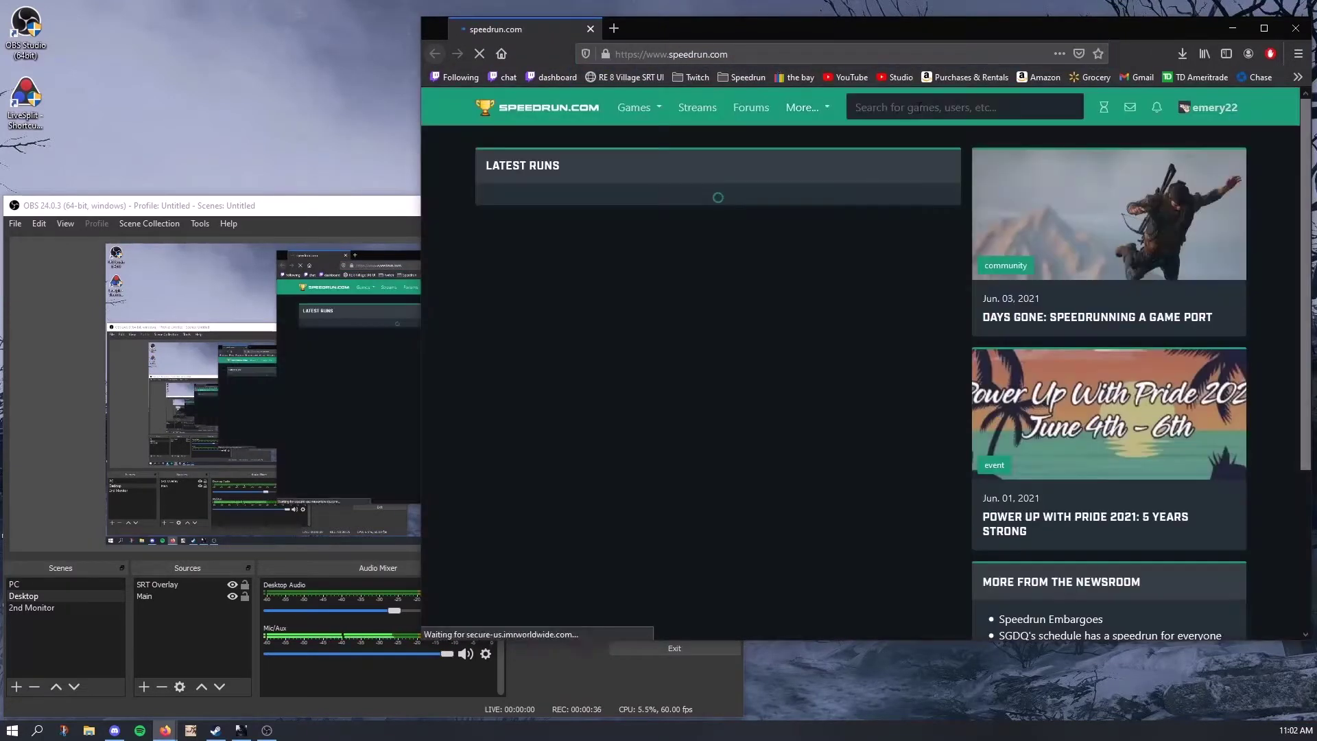
Search the site for "resident evil village" and open the game's leaderboard page.
{"action": "type", "text": "residen"}
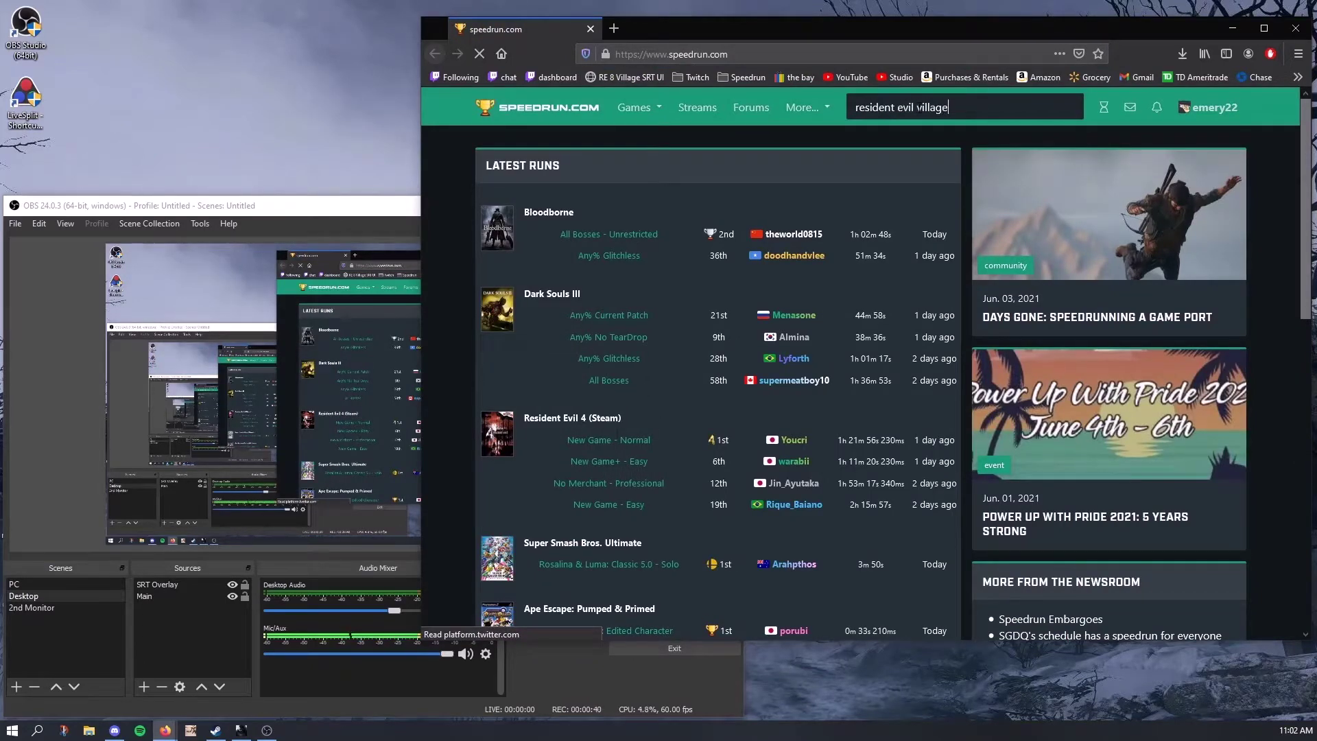
{"action": "type", "text": "t evil village"}
{"action": "left_click", "coordinate": [944, 162]}
{"action": "scroll", "coordinate": [646, 314], "scroll_direction": "down", "scroll_amount": 1}
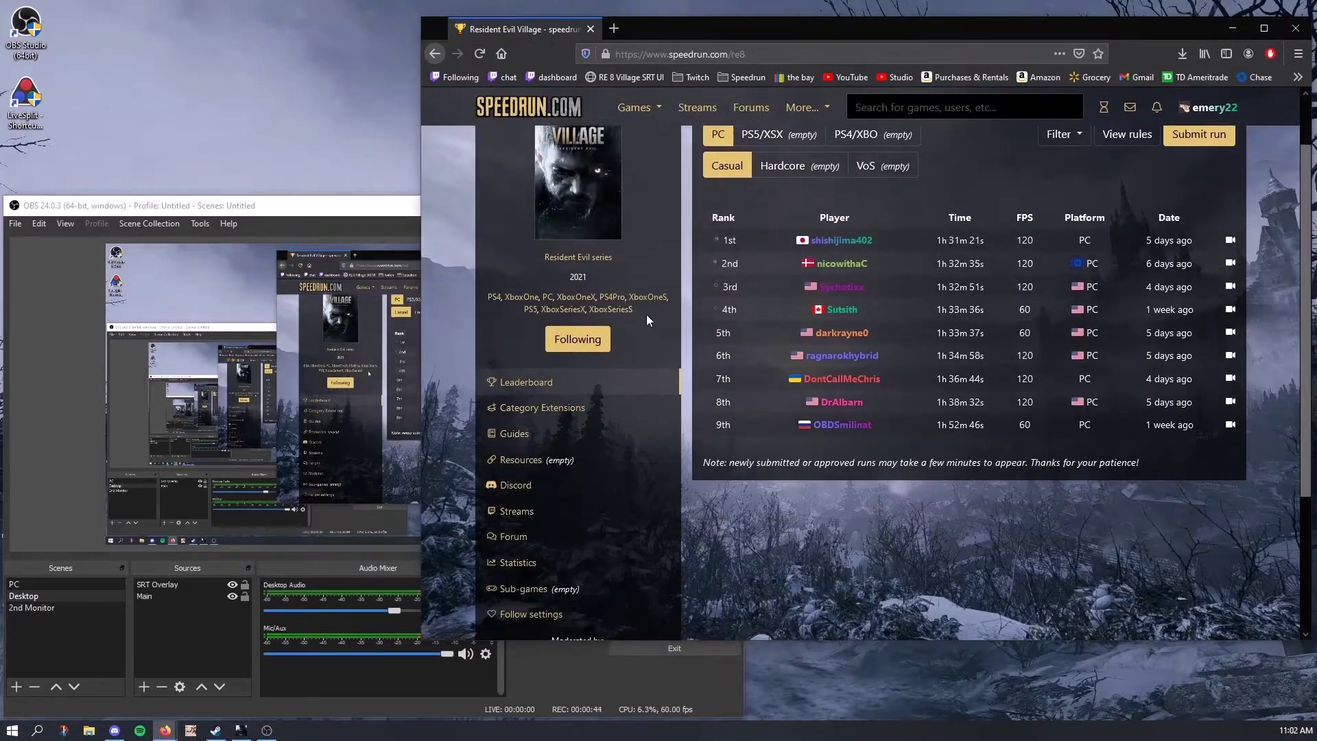
Follow the leaderboard page's Discord link to the RE Village Speedrun Community server, closing the invite page and minimizing the browser.
{"action": "left_click", "coordinate": [528, 488]}
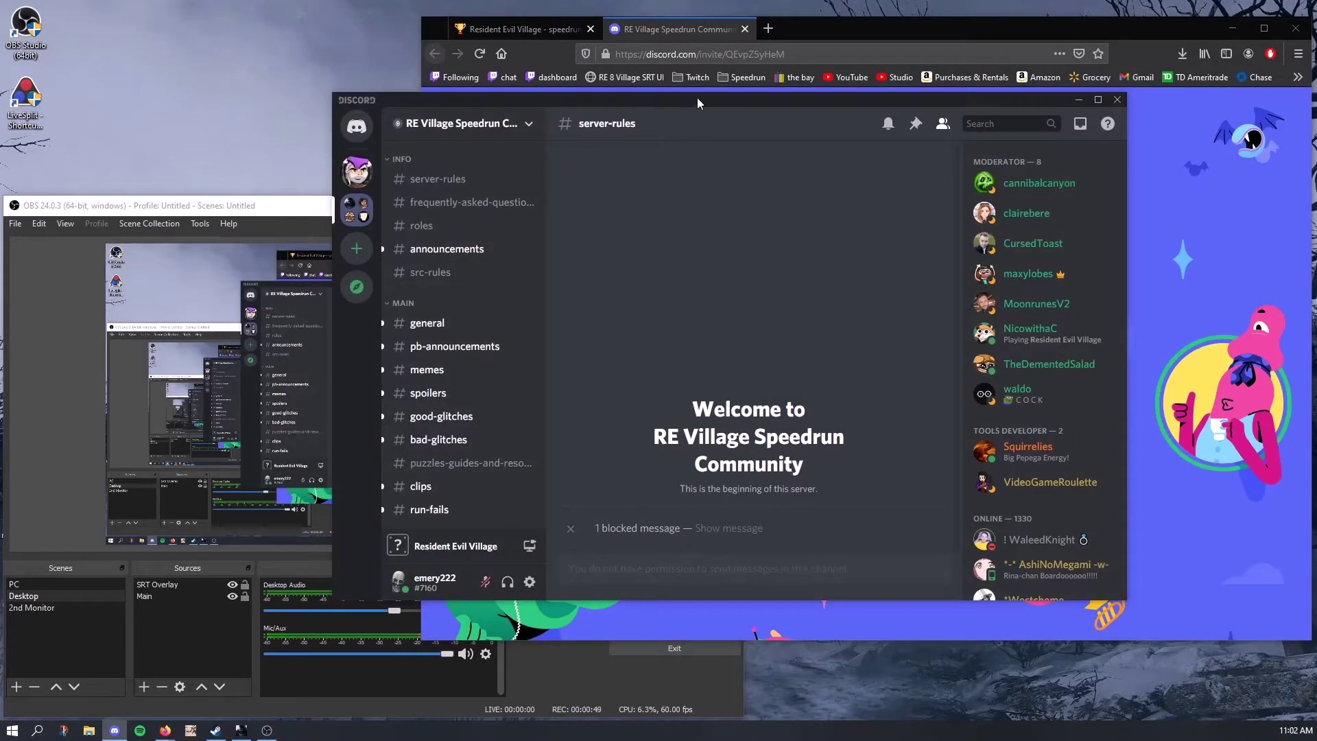
{"action": "left_click_drag", "start_coordinate": [697, 103], "coordinate": [591, 209]}
{"action": "left_click", "coordinate": [685, 164]}
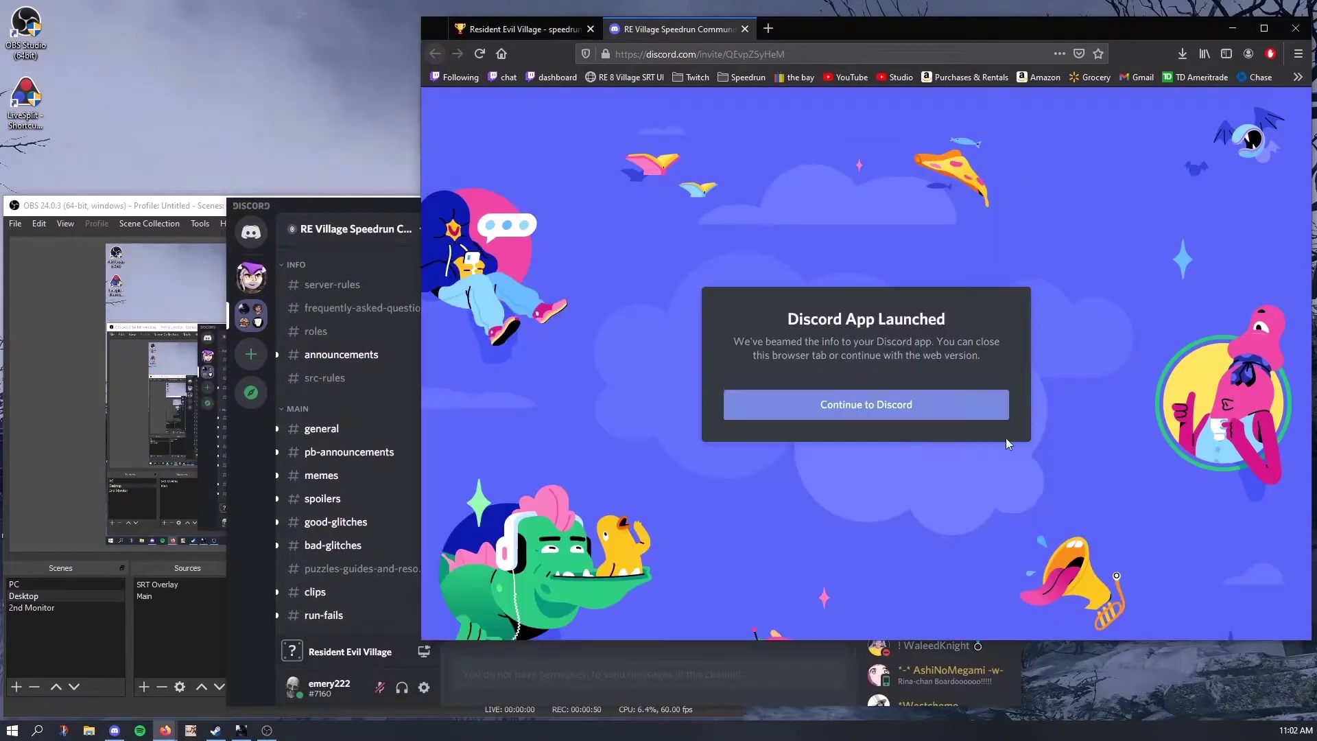
{"action": "left_click", "coordinate": [744, 29]}
{"action": "left_click", "coordinate": [1234, 26]}
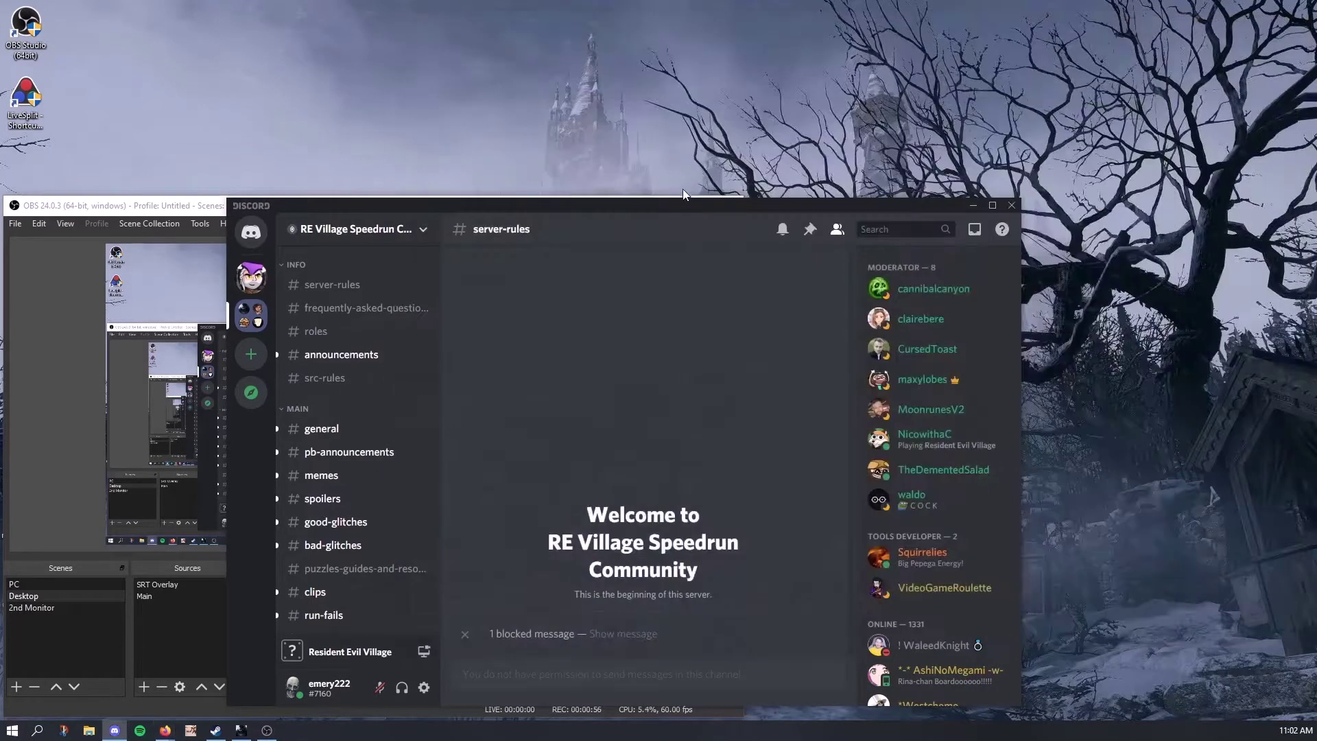
Reposition the Discord window, expand the server folder and open the tools-development channel of the RE Village Speedrun Community.
{"action": "left_click_drag", "start_coordinate": [689, 201], "coordinate": [956, 59]}
{"action": "left_click", "coordinate": [517, 174]}
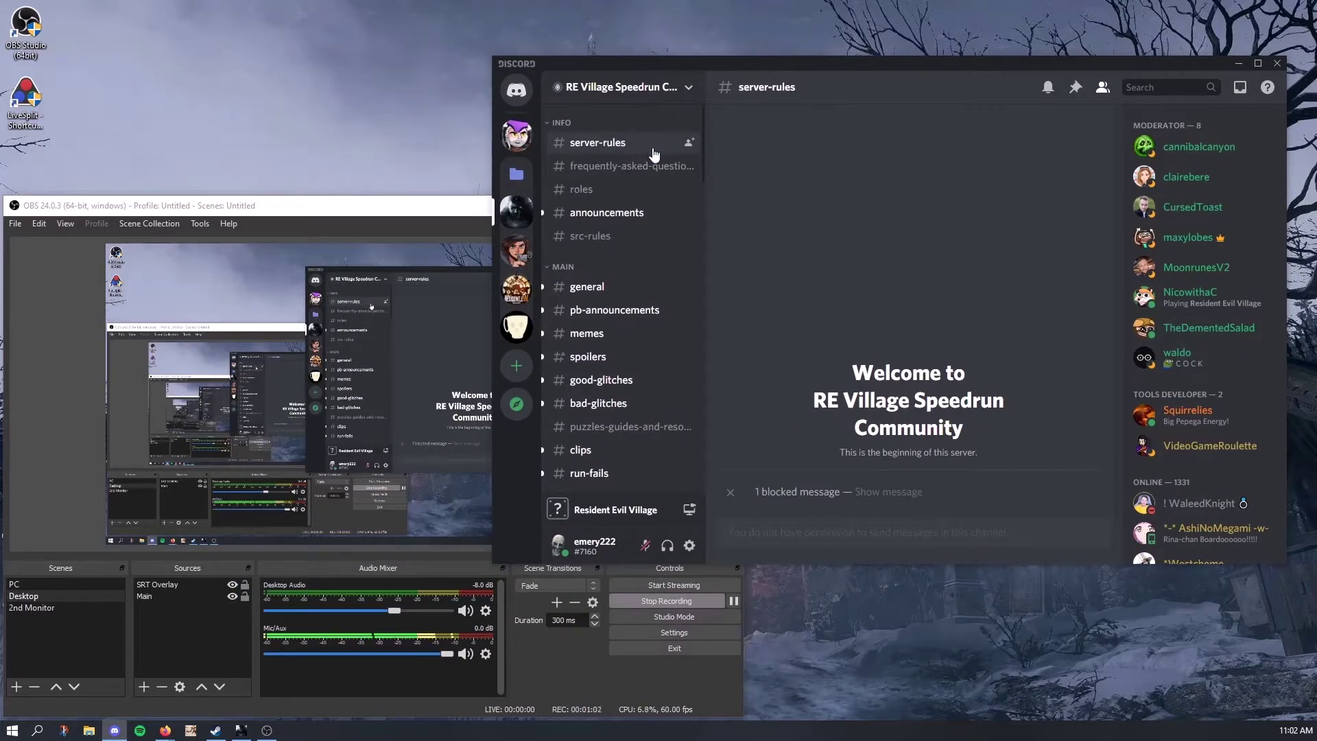
{"action": "scroll", "coordinate": [632, 272], "scroll_direction": "down", "scroll_amount": 2}
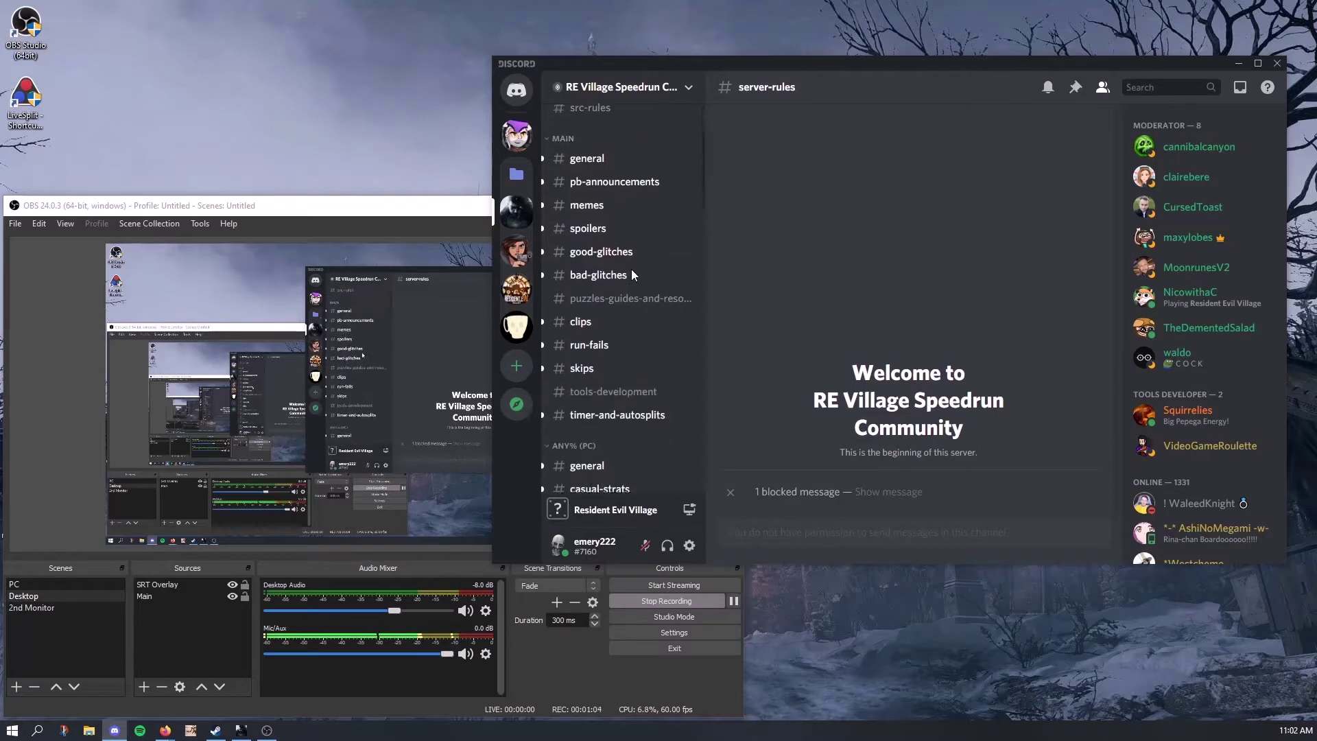
{"action": "left_click", "coordinate": [622, 385]}
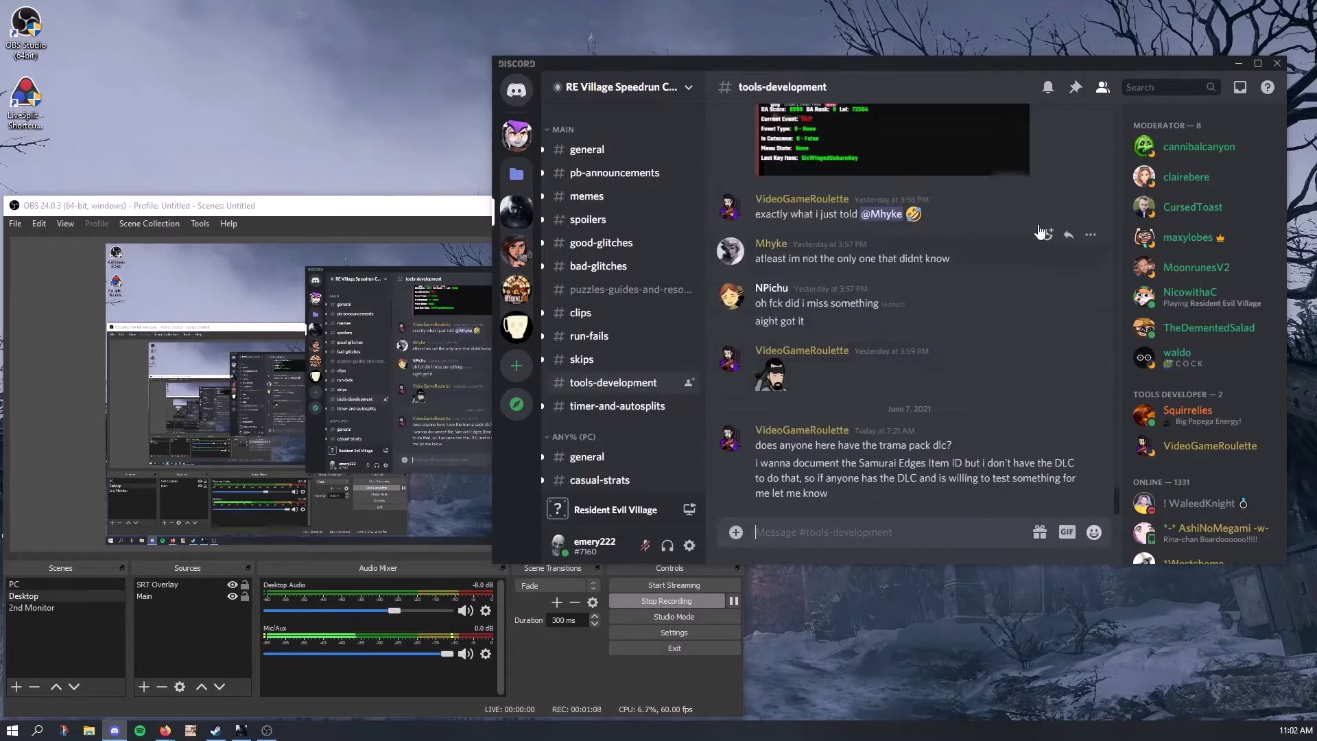
Jump to the pinned "Resident Evil Village Speedrun Tool" message in the channel and maximize the Discord window.
{"action": "left_click", "coordinate": [1079, 94]}
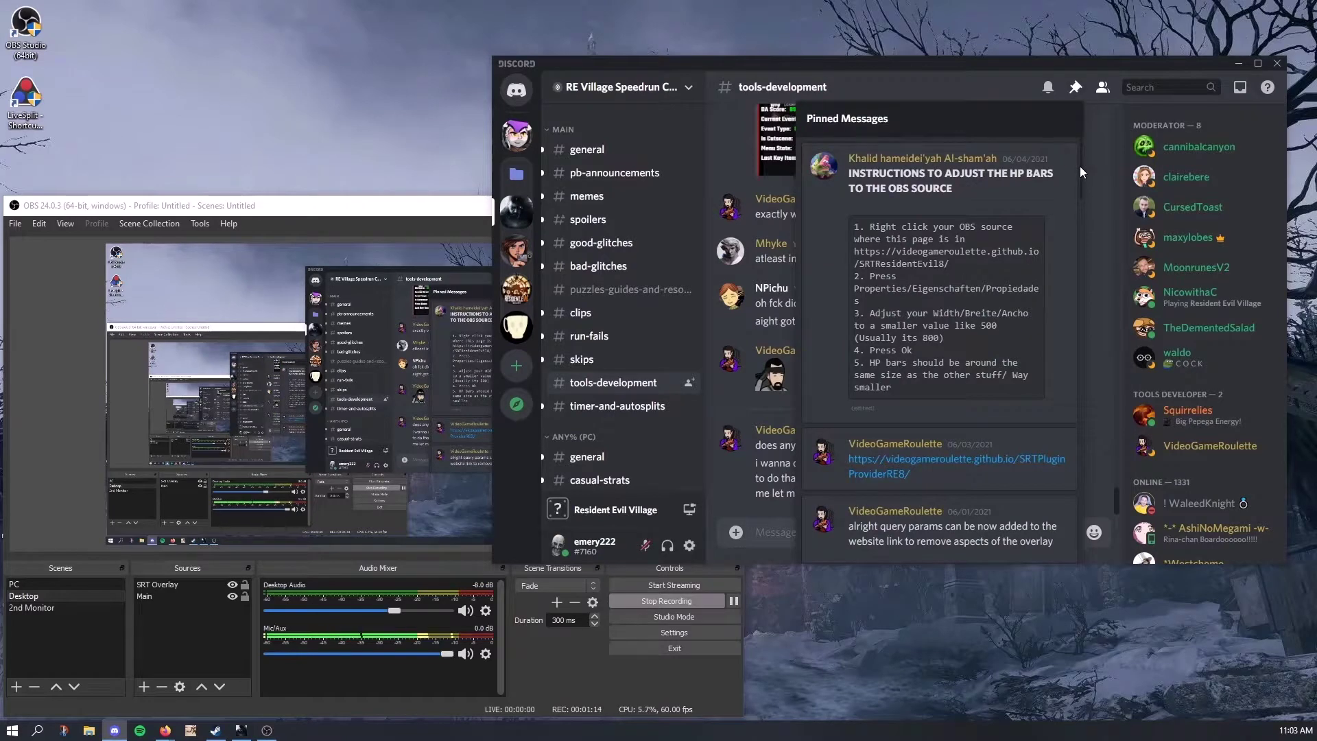
{"action": "left_click_drag", "start_coordinate": [1079, 166], "coordinate": [1061, 391]}
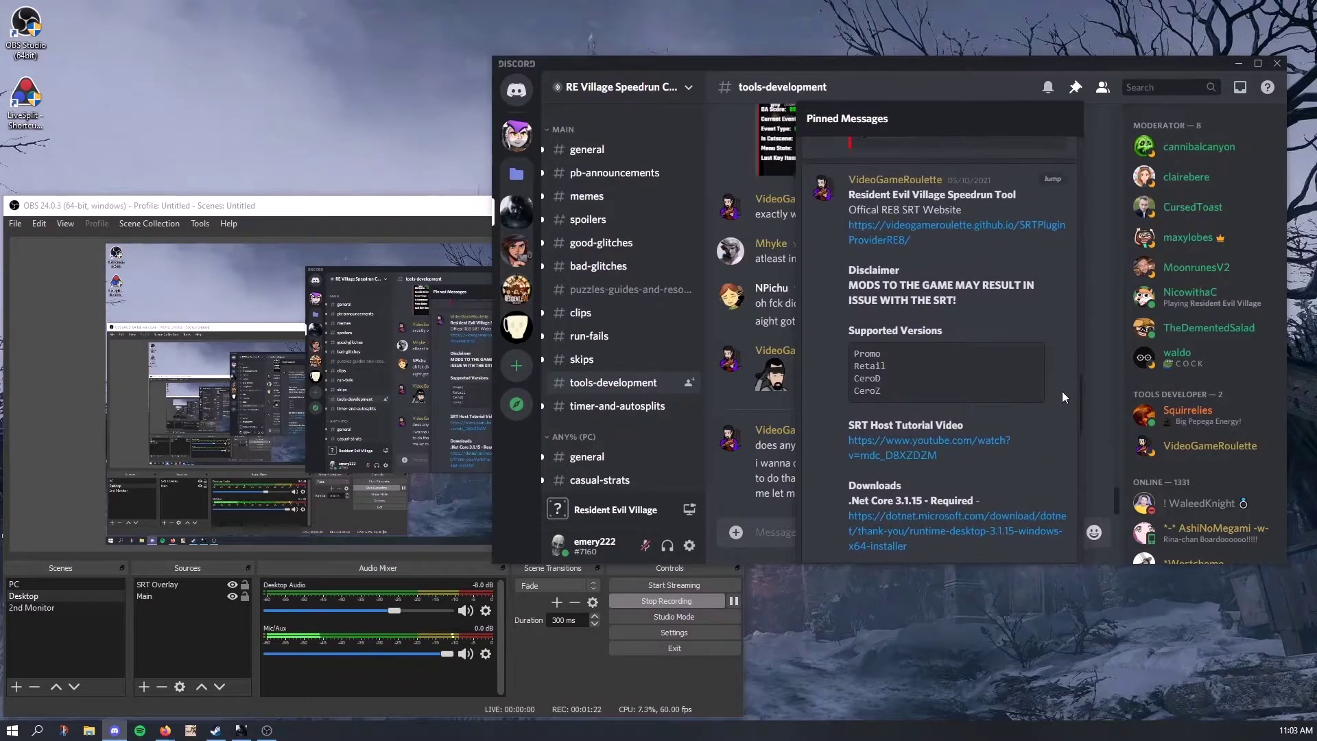
{"action": "left_click", "coordinate": [1052, 180]}
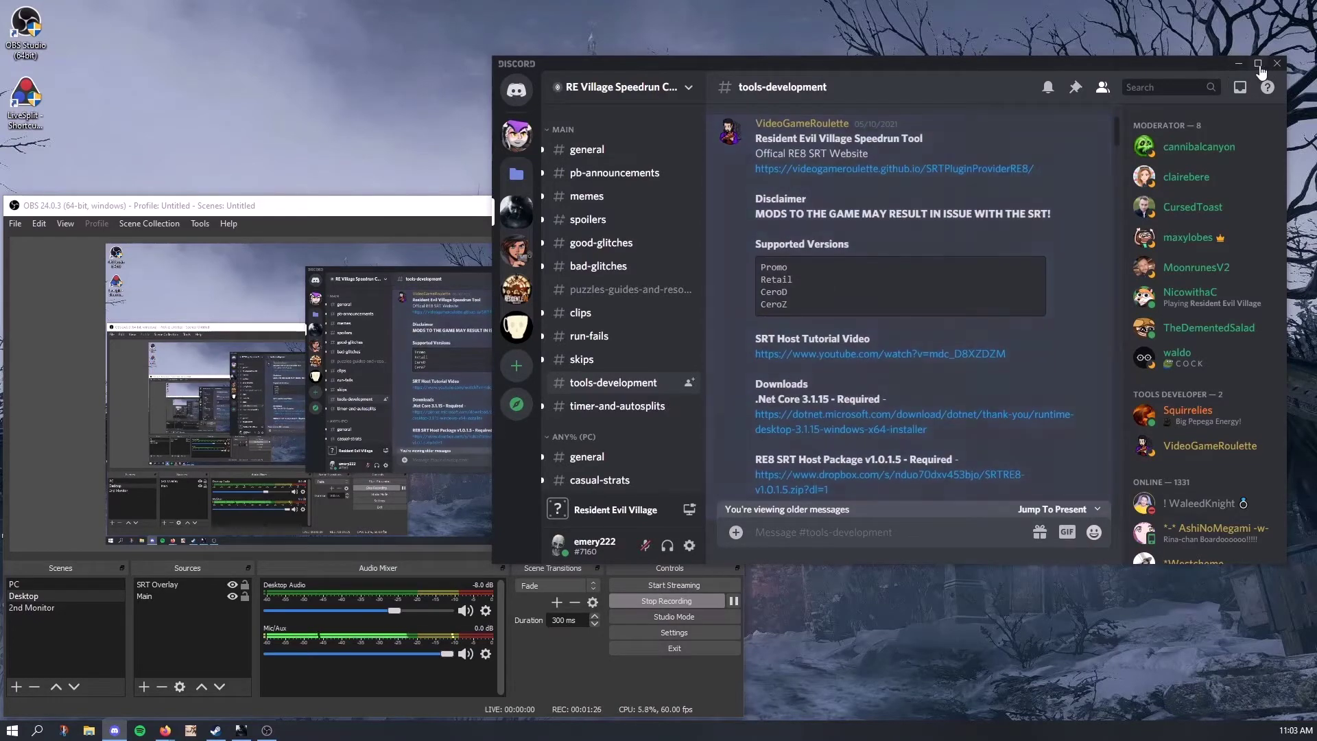
{"action": "left_click", "coordinate": [1258, 65]}
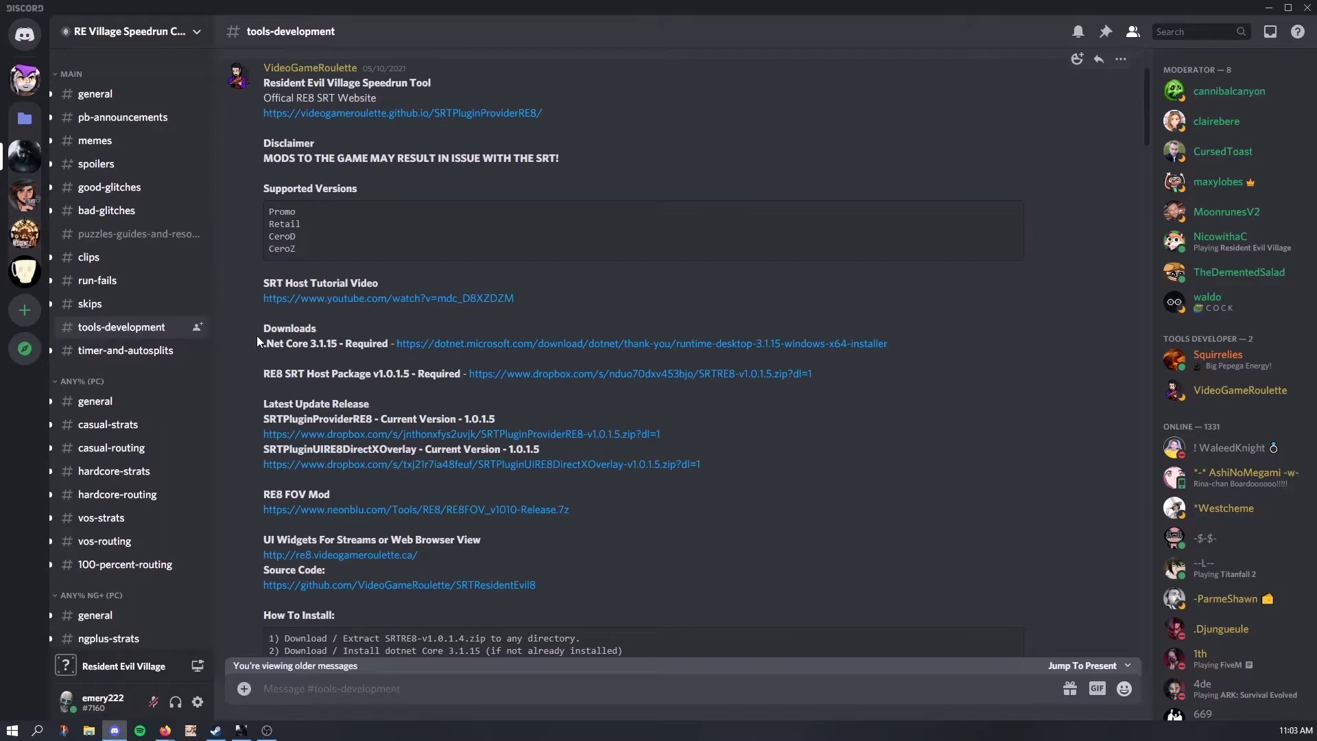
Review the message's required downloads and the SRTPluginUIRE8DirectXOverlay link under Latest Update Release.
{"action": "left_click_drag", "start_coordinate": [262, 326], "coordinate": [842, 368]}
{"action": "left_click", "coordinate": [842, 368]}
{"action": "left_click_drag", "start_coordinate": [248, 329], "coordinate": [550, 362]}
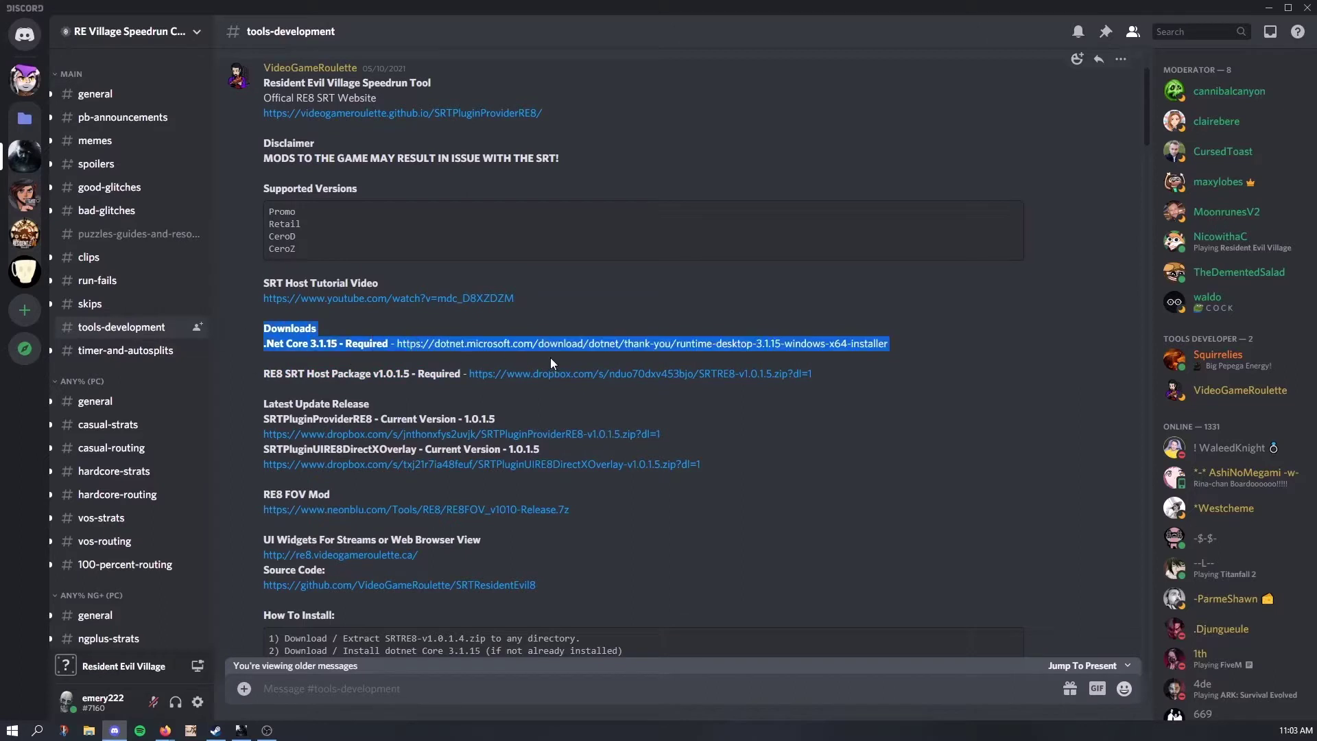
{"action": "left_click_drag", "start_coordinate": [868, 367], "coordinate": [866, 376]}
{"action": "left_click", "coordinate": [863, 379]}
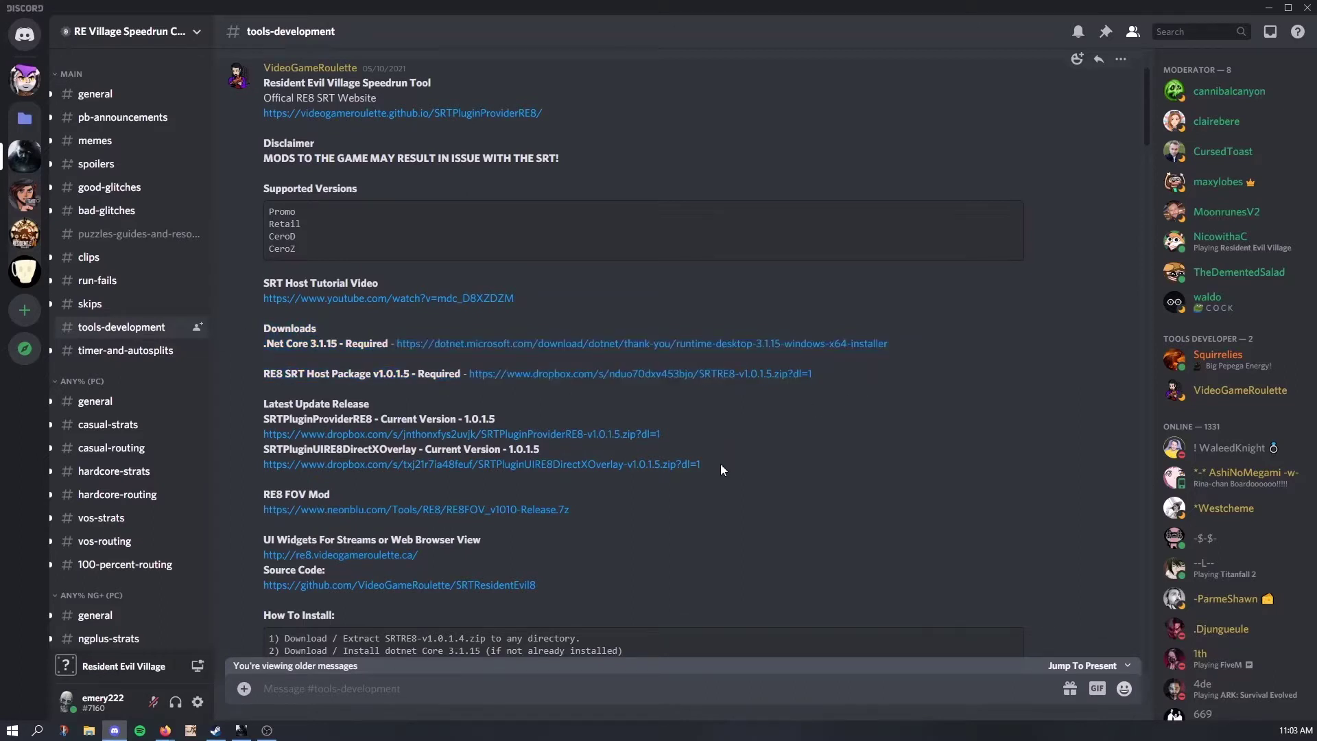
{"action": "left_click_drag", "start_coordinate": [511, 481], "coordinate": [267, 468]}
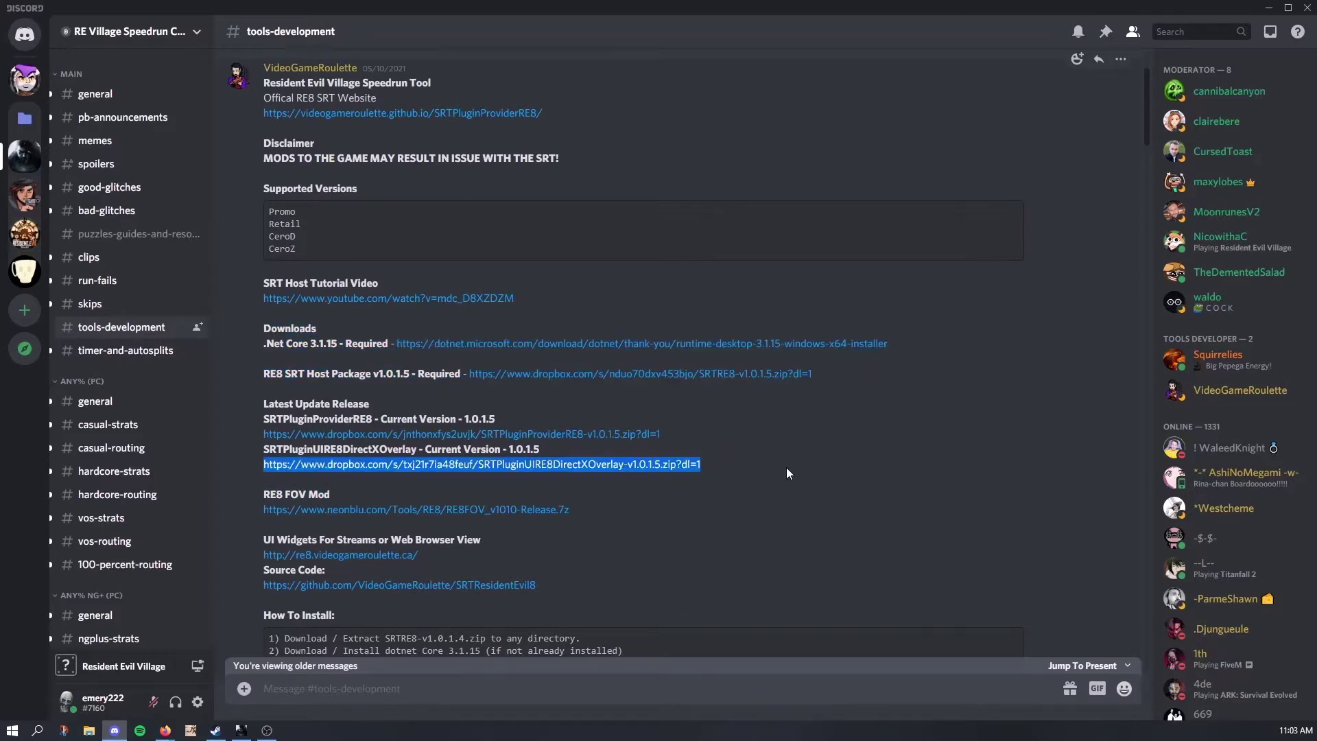
{"action": "left_click", "coordinate": [764, 467]}
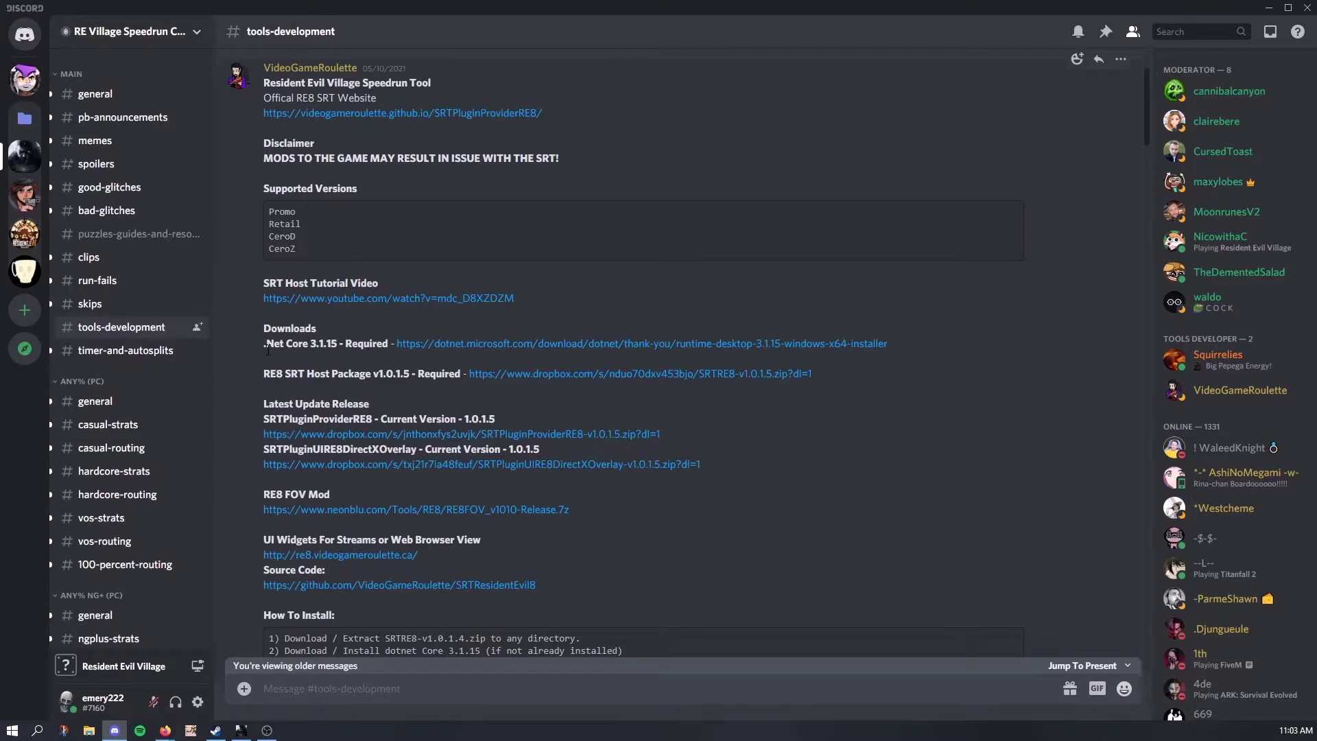
Download the .NET Core 3.1.15 desktop runtime installer from the message's link and save the file.
{"action": "left_click_drag", "start_coordinate": [259, 346], "coordinate": [654, 346]}
{"action": "left_click", "coordinate": [904, 347]}
{"action": "left_click", "coordinate": [643, 346]}
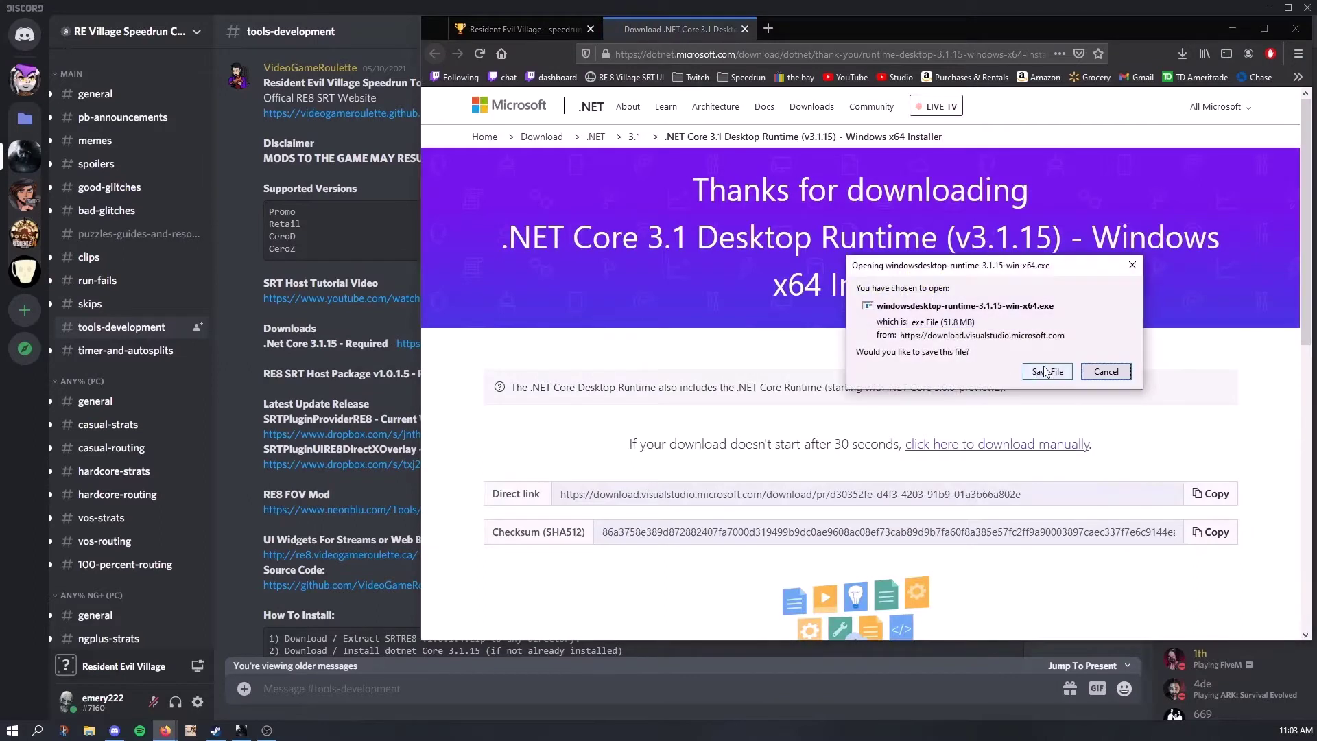
{"action": "left_click", "coordinate": [1049, 371]}
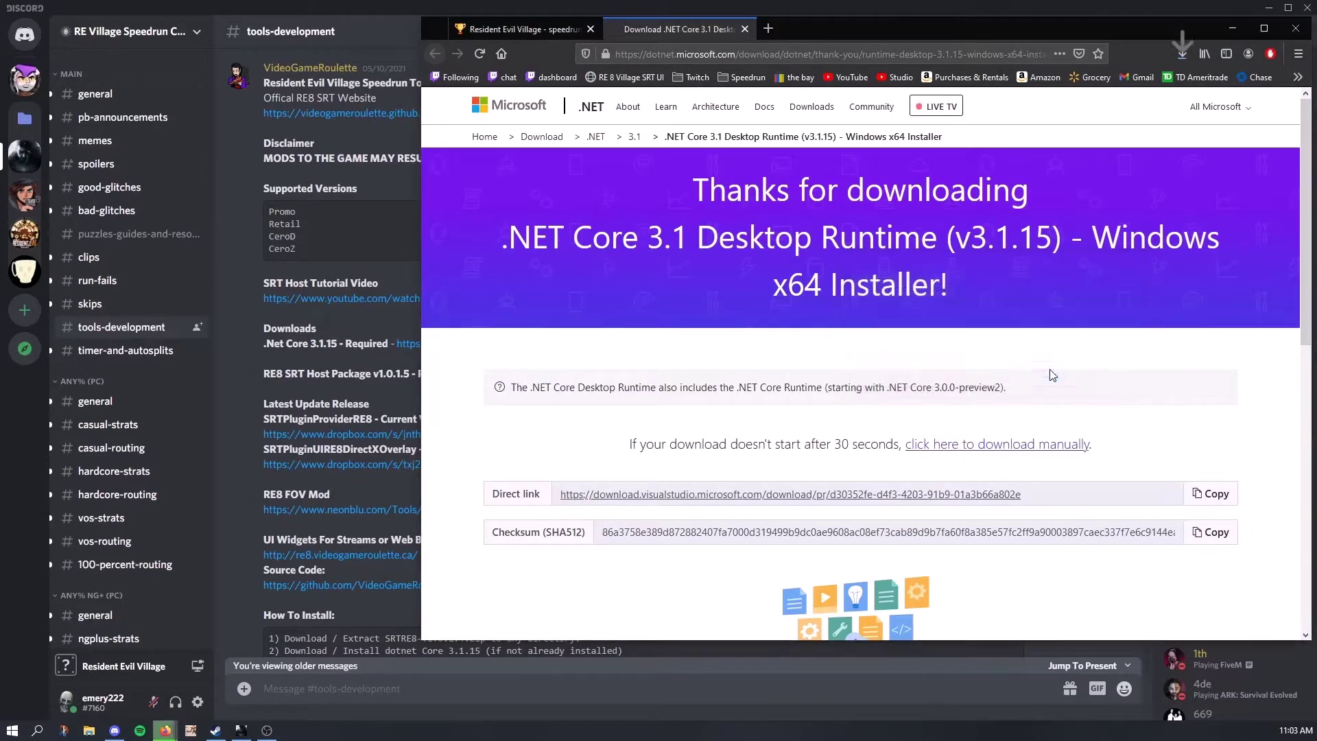
Launch the downloaded .NET runtime installer, cancel its setup, and close the download page to return to the Discord message.
{"action": "left_click", "coordinate": [1183, 55]}
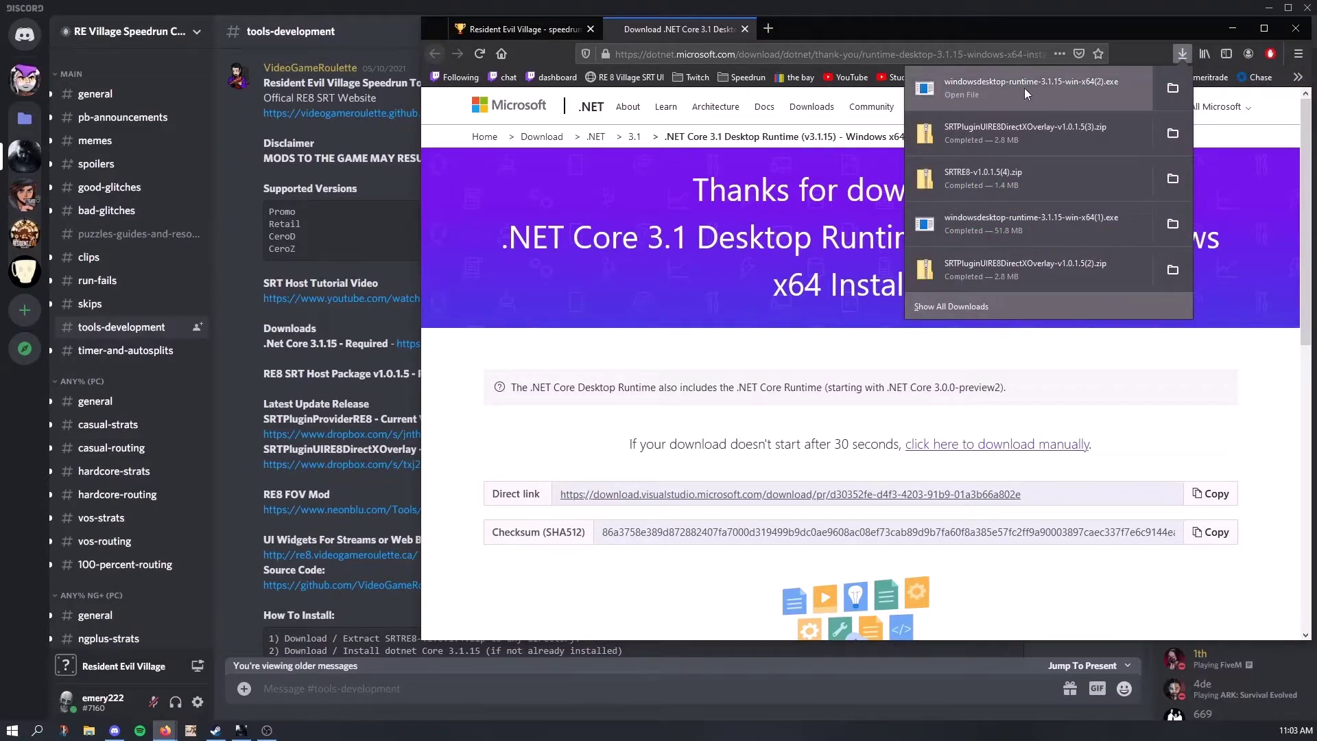
{"action": "left_click", "coordinate": [1022, 88]}
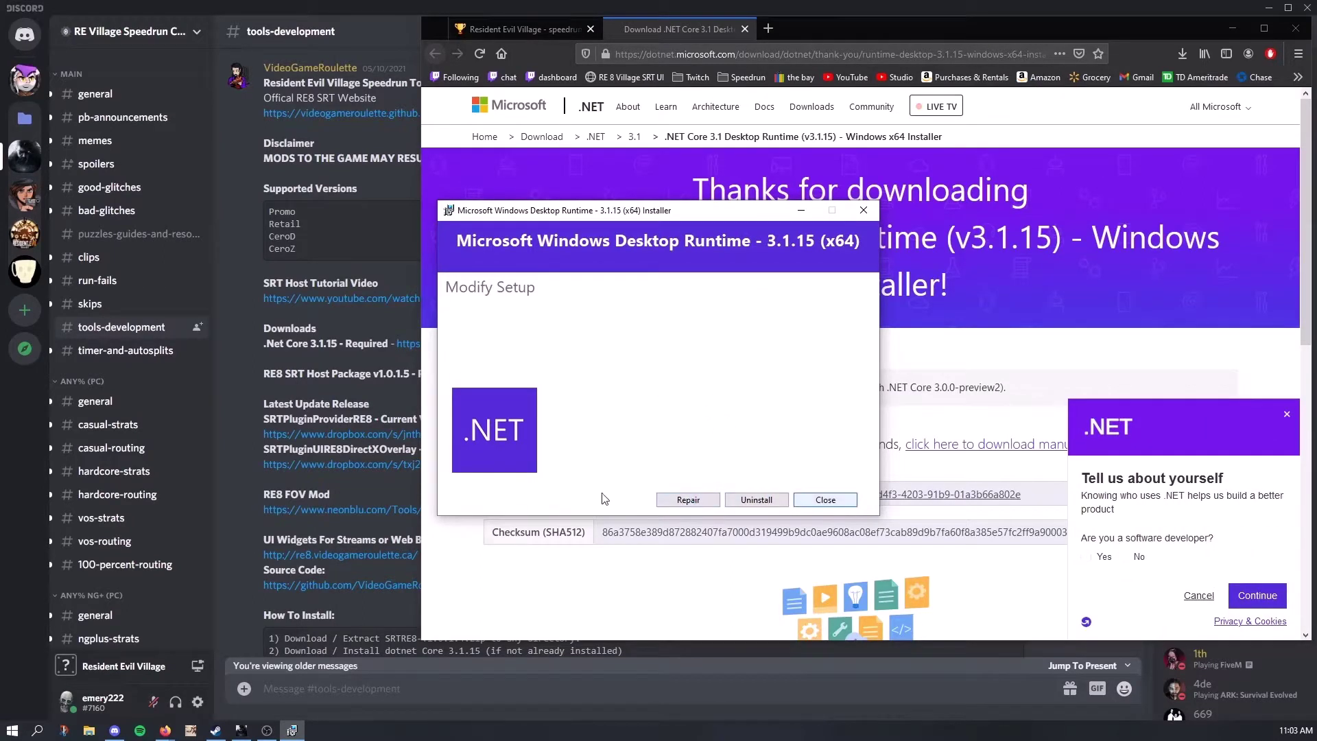
{"action": "left_click", "coordinate": [825, 500]}
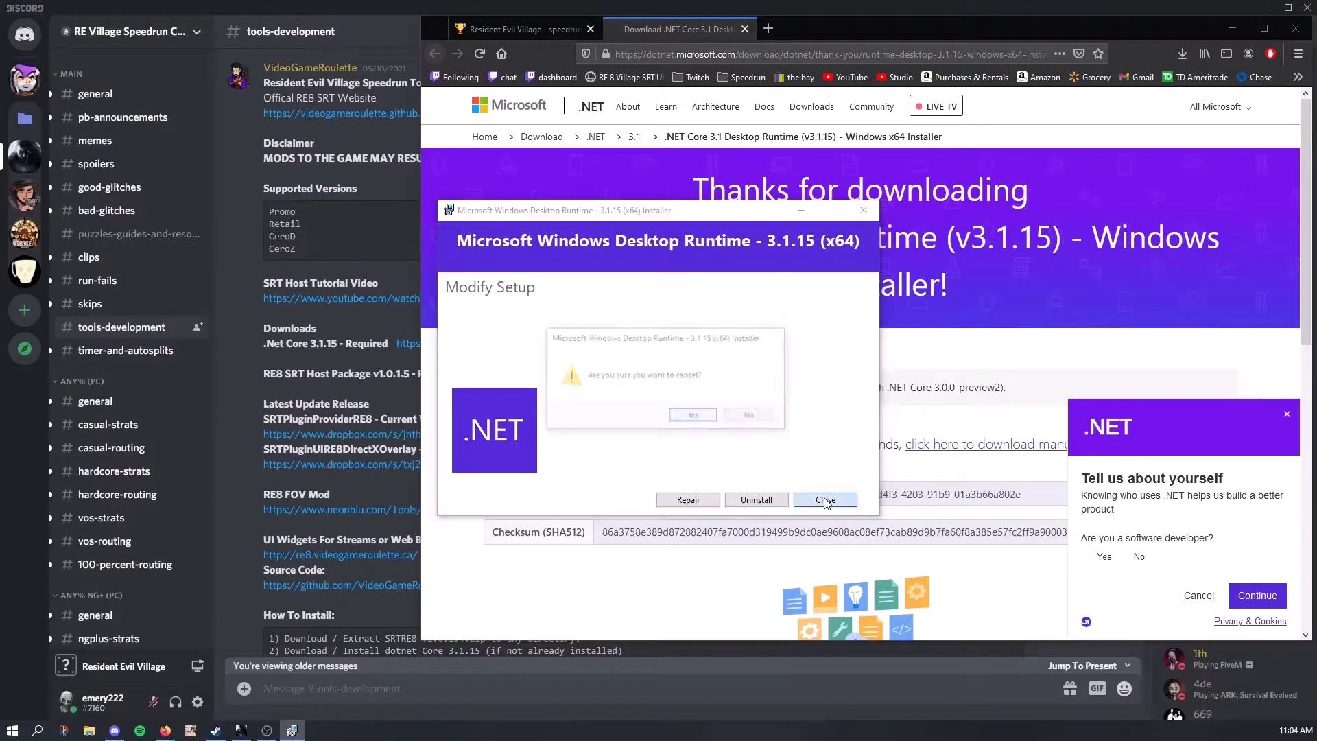
{"action": "left_click", "coordinate": [694, 416]}
{"action": "left_click", "coordinate": [745, 29]}
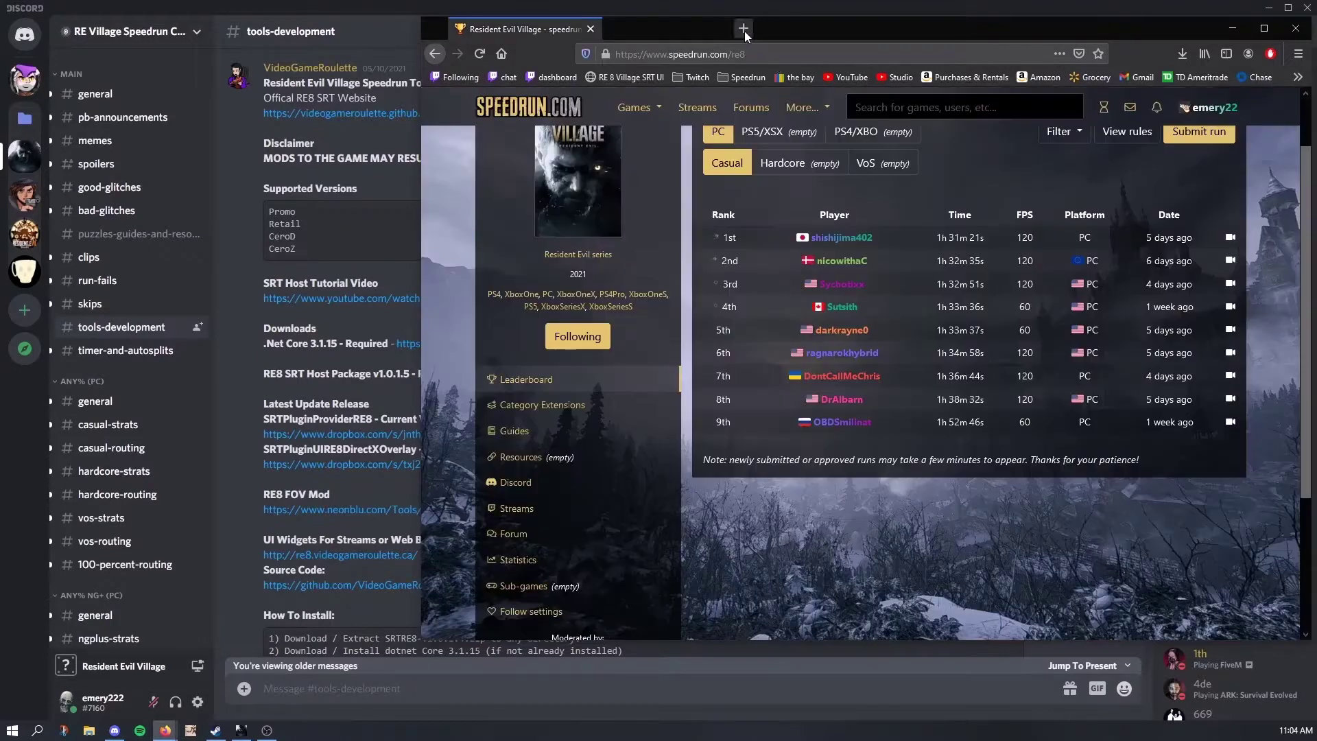
{"action": "left_click", "coordinate": [1226, 42]}
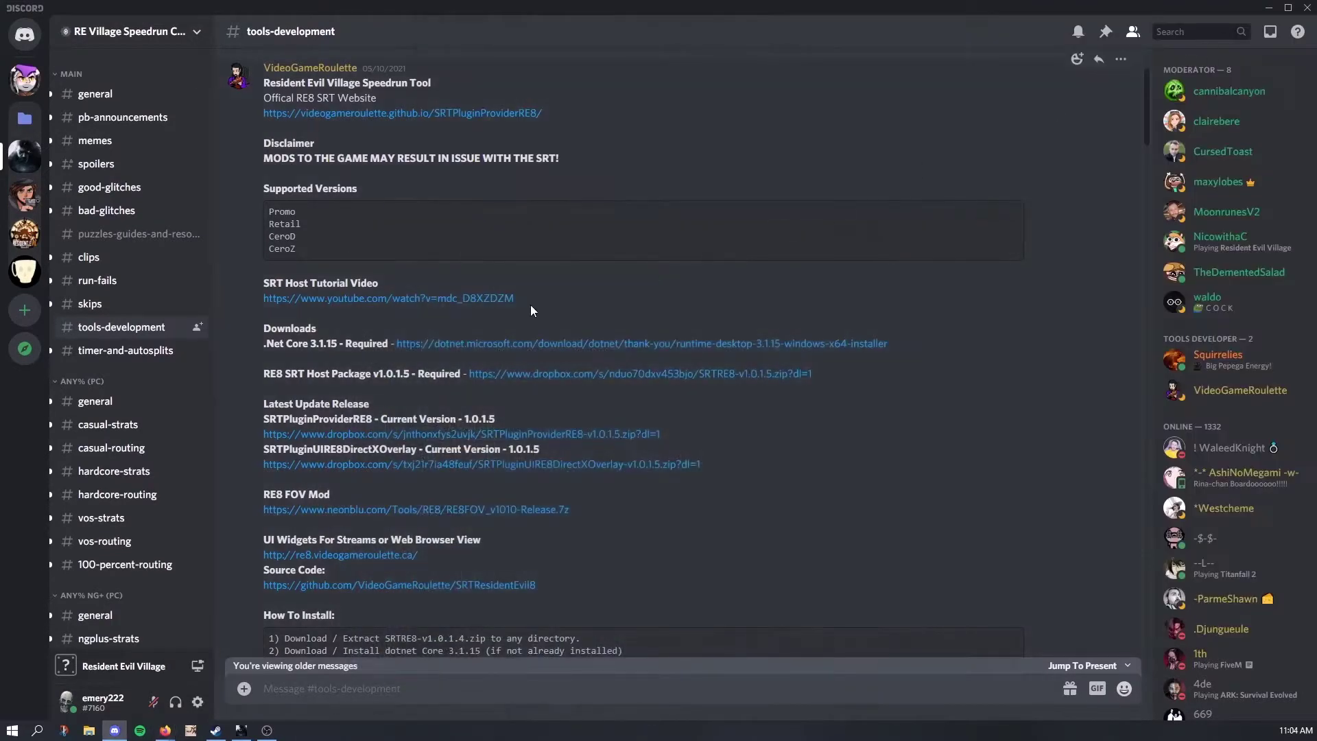
Download the RE8 SRT Host Package v1.0.1.5 from the message's link and save SRTRE8-v1.0.1.5.zip.
{"action": "left_click_drag", "start_coordinate": [260, 375], "coordinate": [449, 375]}
{"action": "left_click", "coordinate": [766, 394]}
{"action": "left_click", "coordinate": [559, 375]}
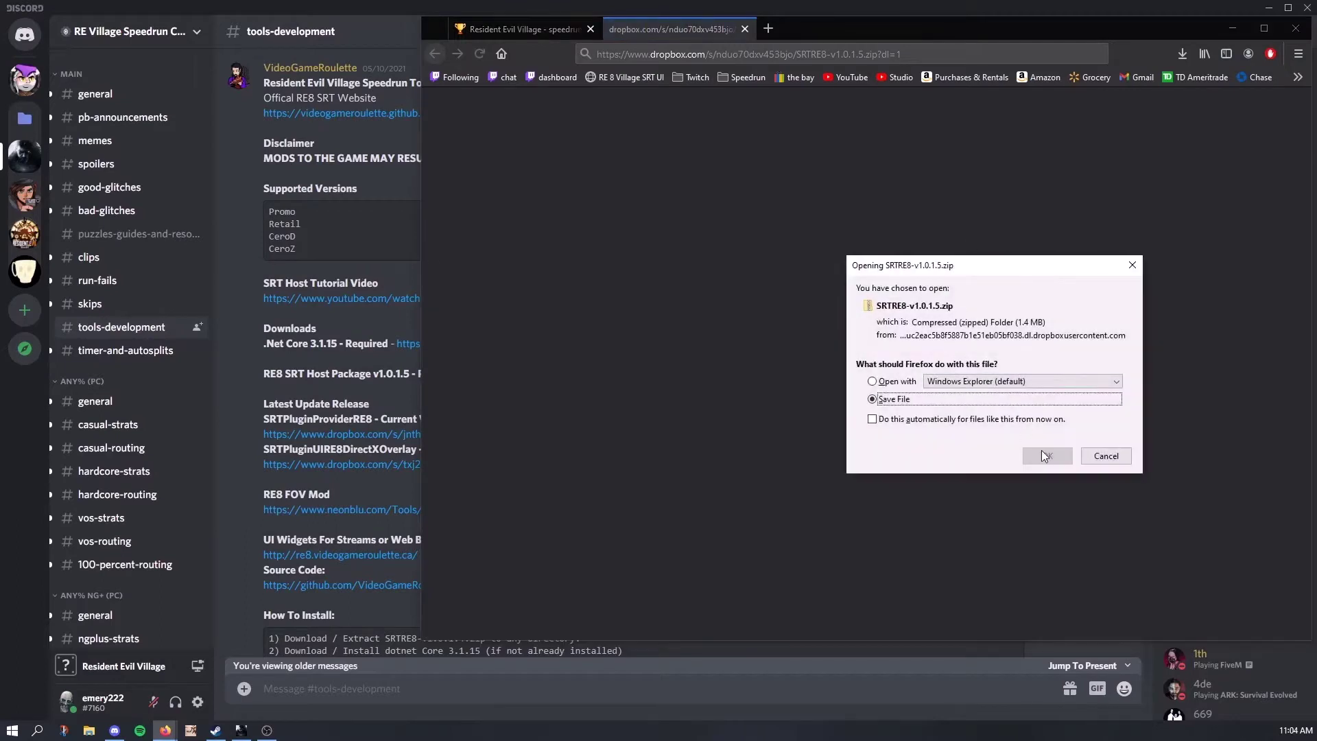
{"action": "left_click", "coordinate": [1041, 449]}
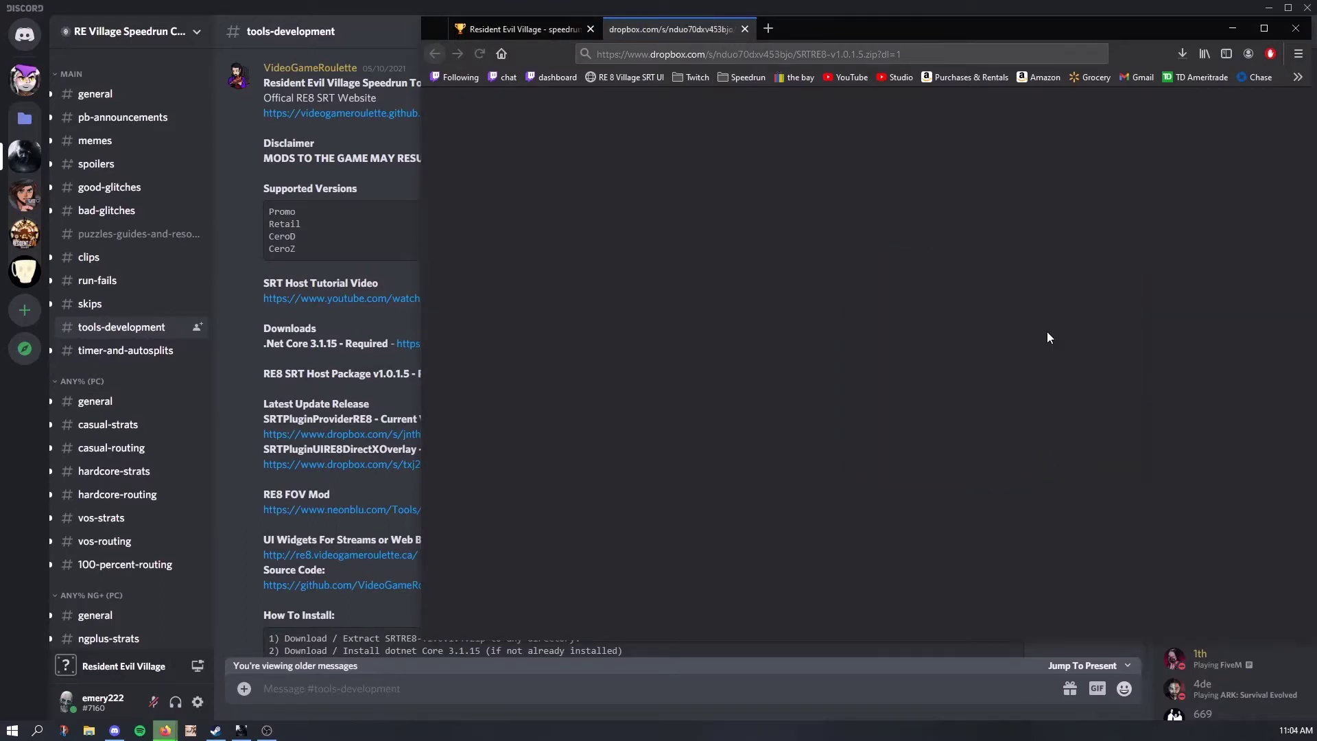
Open the newly downloaded SRTRE8-v1.0.1.5 archive and move its window aside.
{"action": "left_click", "coordinate": [1183, 55]}
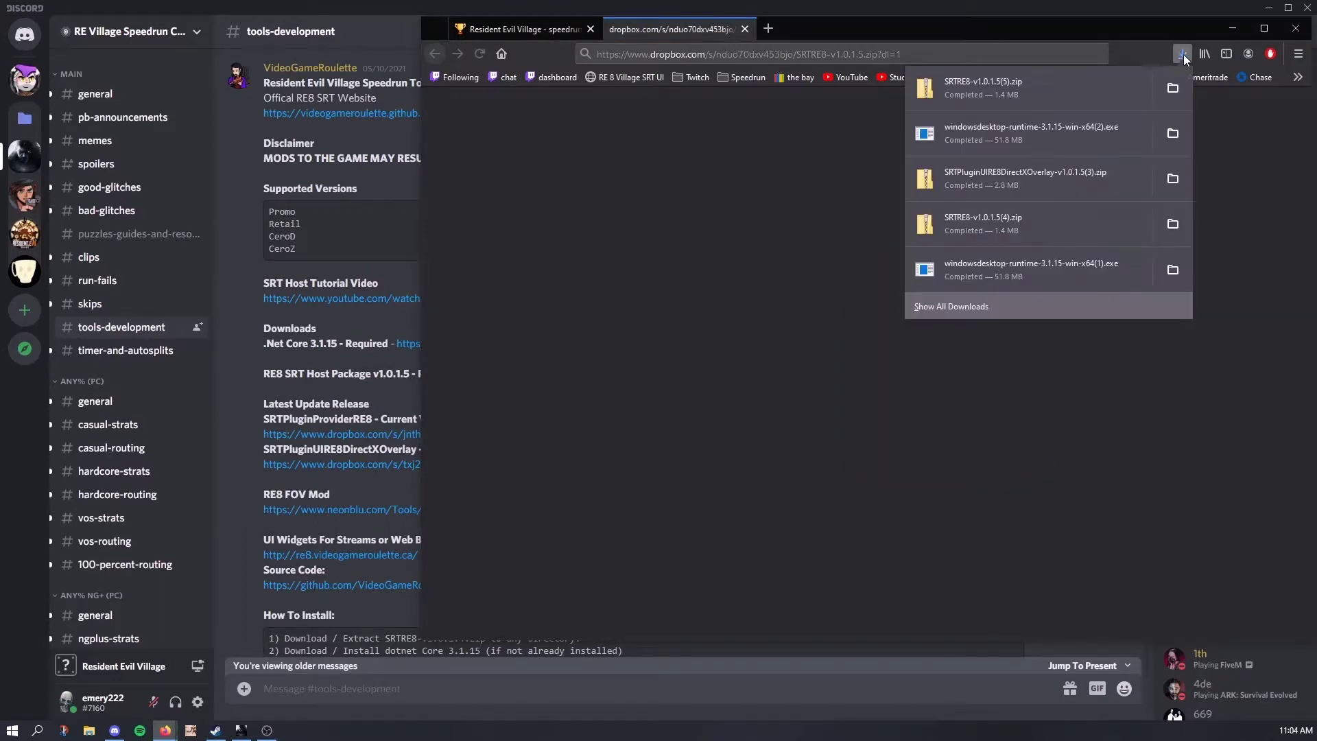
{"action": "left_click", "coordinate": [1043, 83]}
{"action": "left_click_drag", "start_coordinate": [879, 39], "coordinate": [1067, 59]}
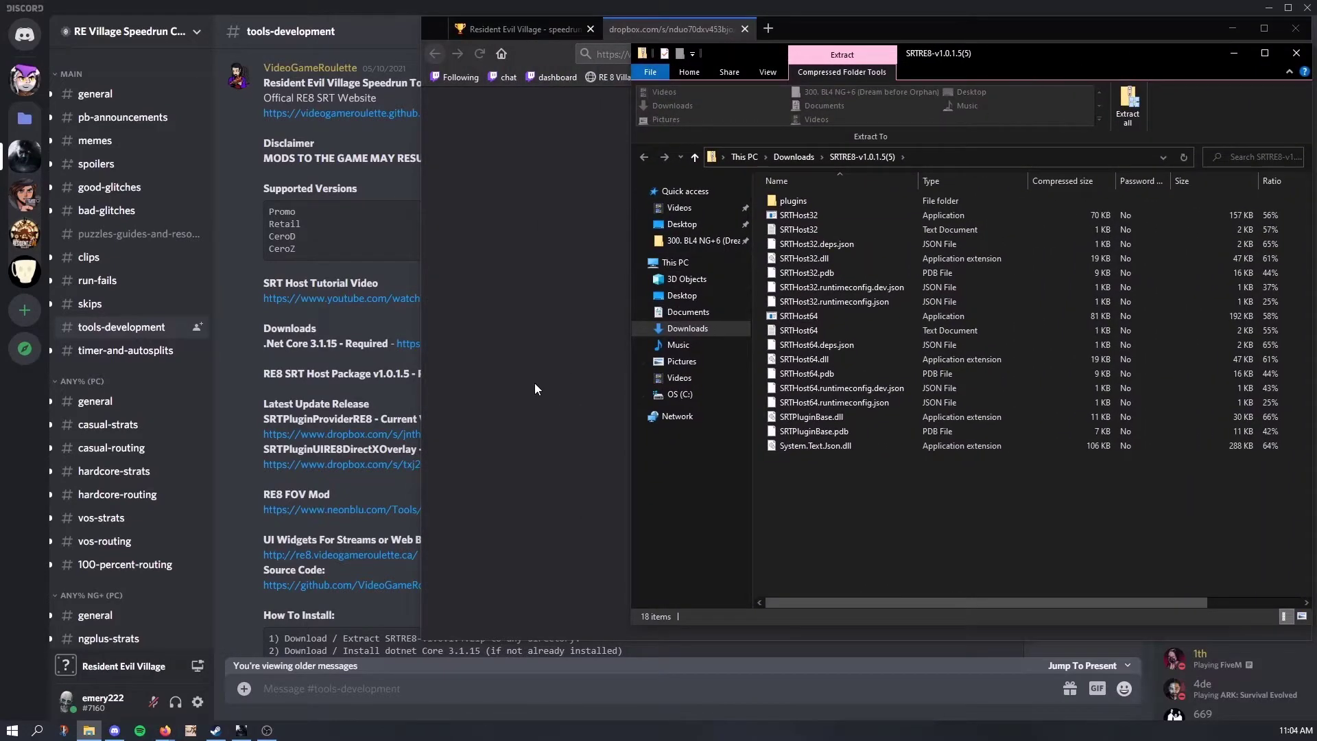
Open a second File Explorer window and place it beside the SRTRE8 archive window.
{"action": "right_click", "coordinate": [88, 729]}
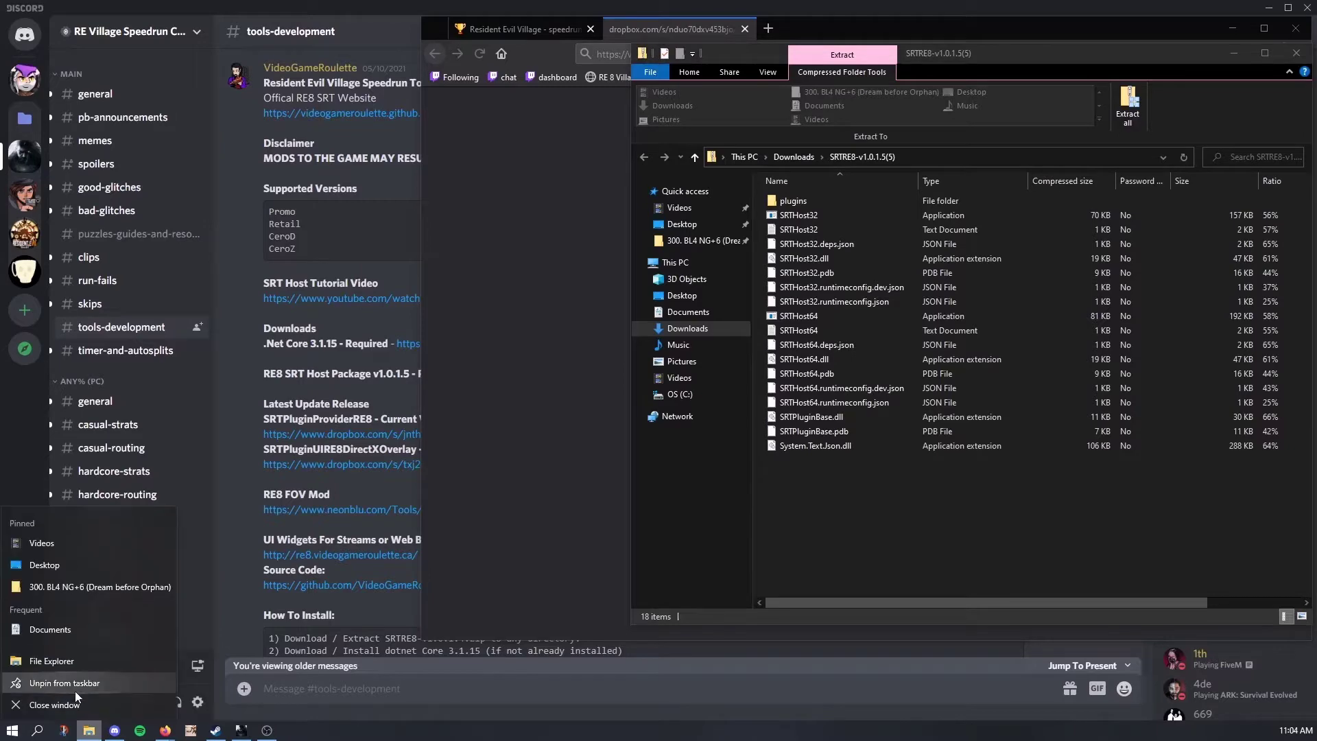
{"action": "left_click", "coordinate": [74, 659]}
{"action": "left_click_drag", "start_coordinate": [927, 81], "coordinate": [310, 67]}
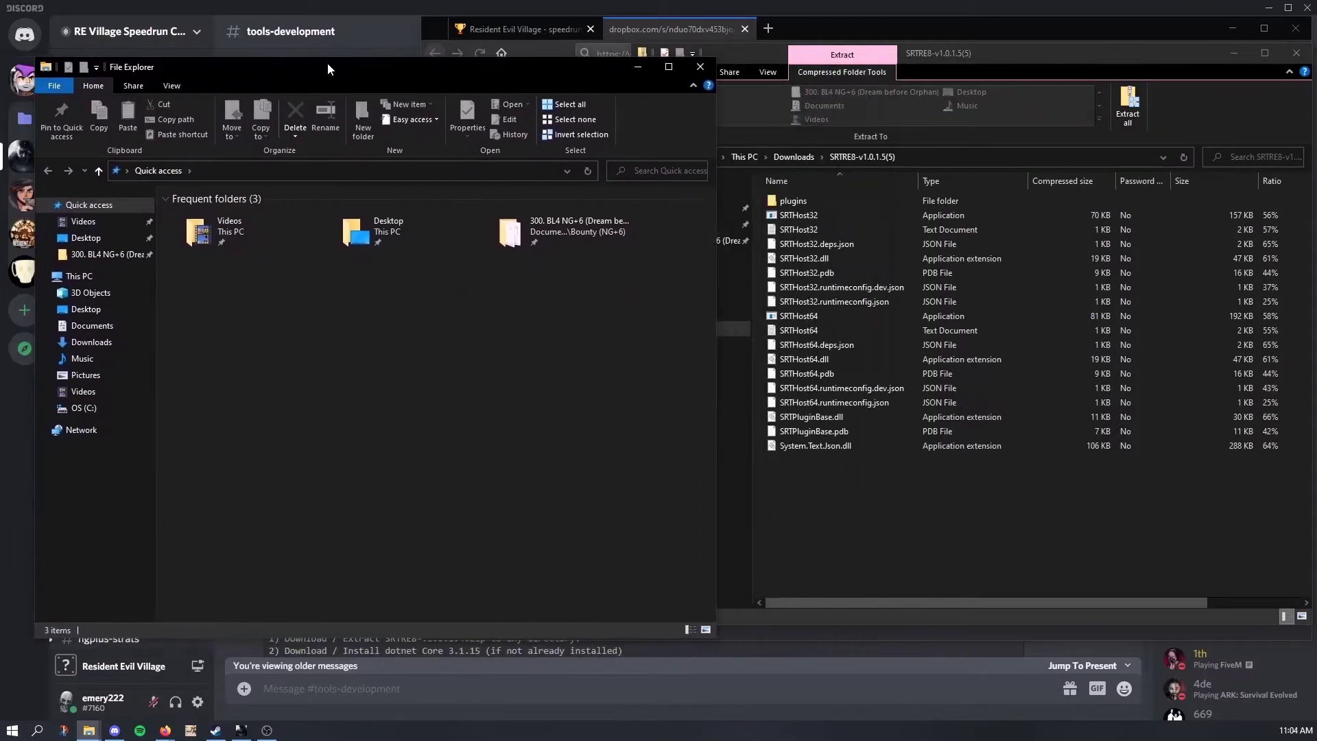
Create a folder named RE Village SRT in Documents and open it.
{"action": "left_click", "coordinate": [97, 327]}
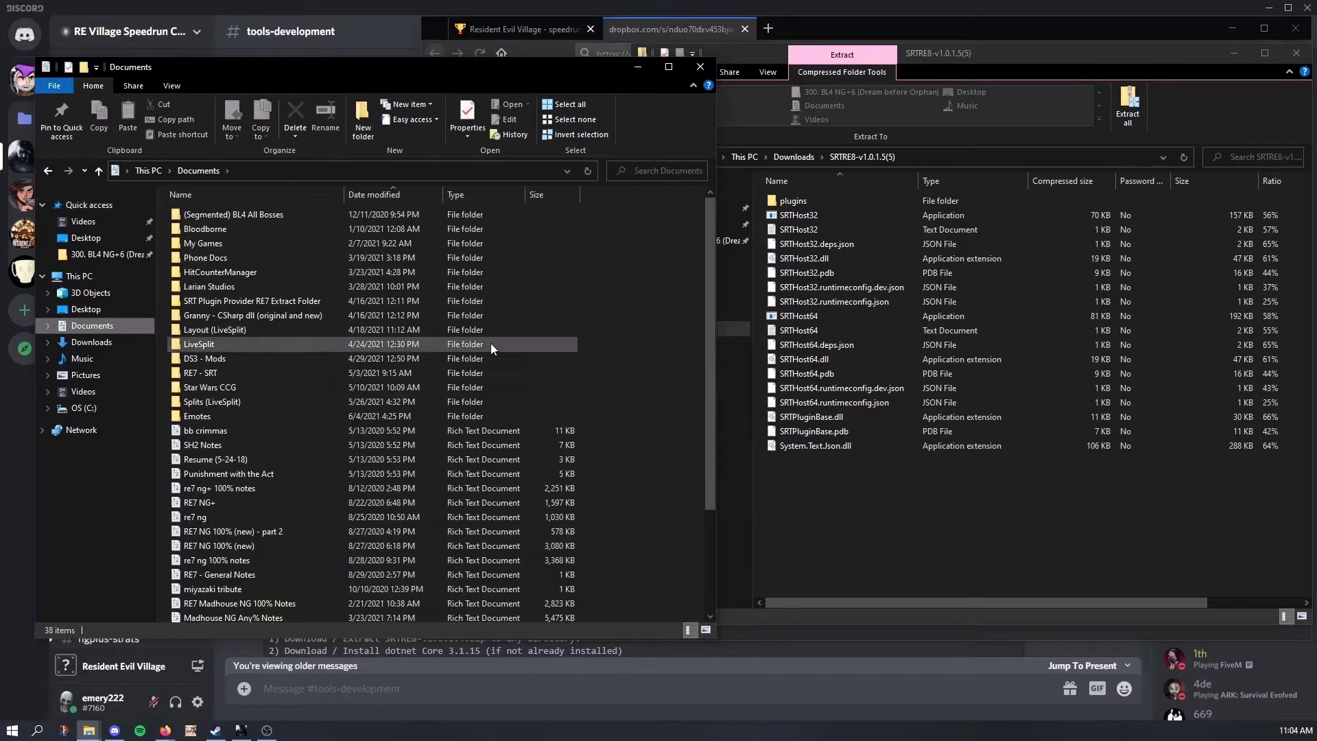
{"action": "right_click", "coordinate": [639, 410]}
{"action": "mouse_move", "coordinate": [717, 579]}
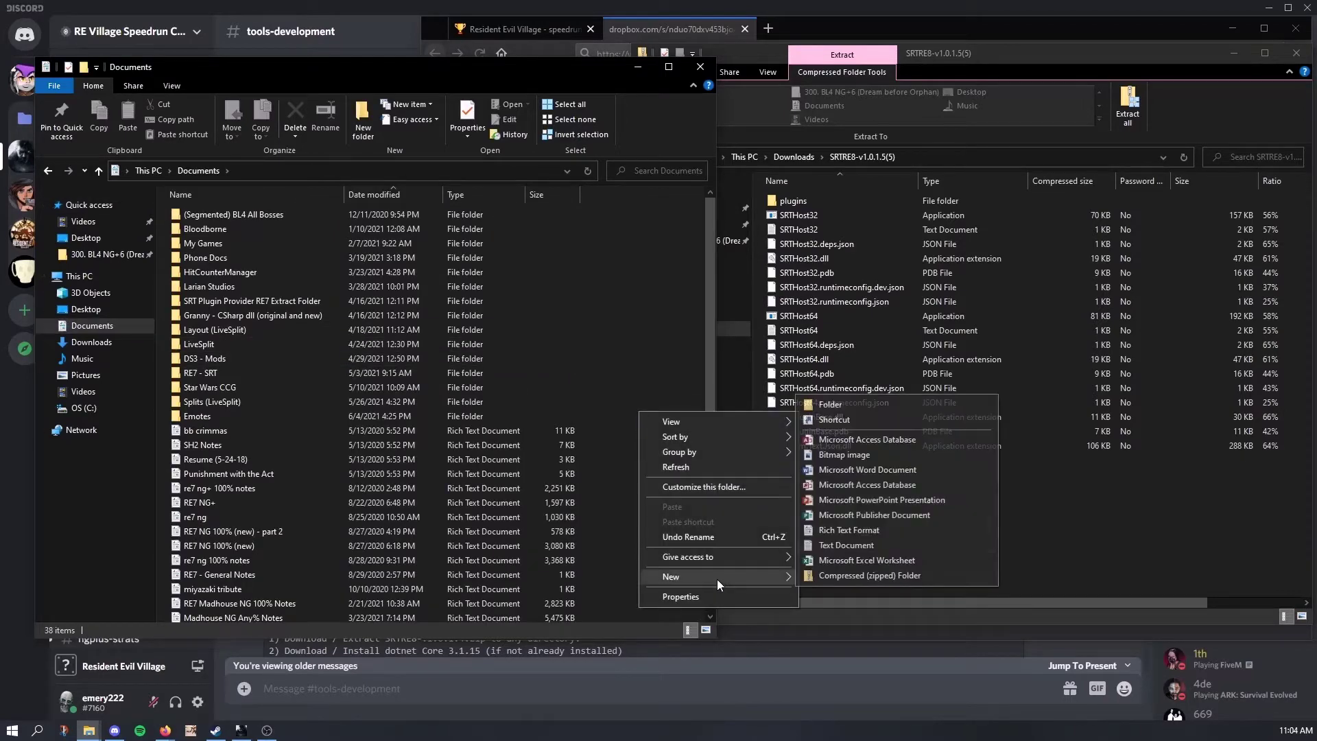
{"action": "left_click", "coordinate": [919, 412]}
{"action": "type", "text": "RE Village SRT"}
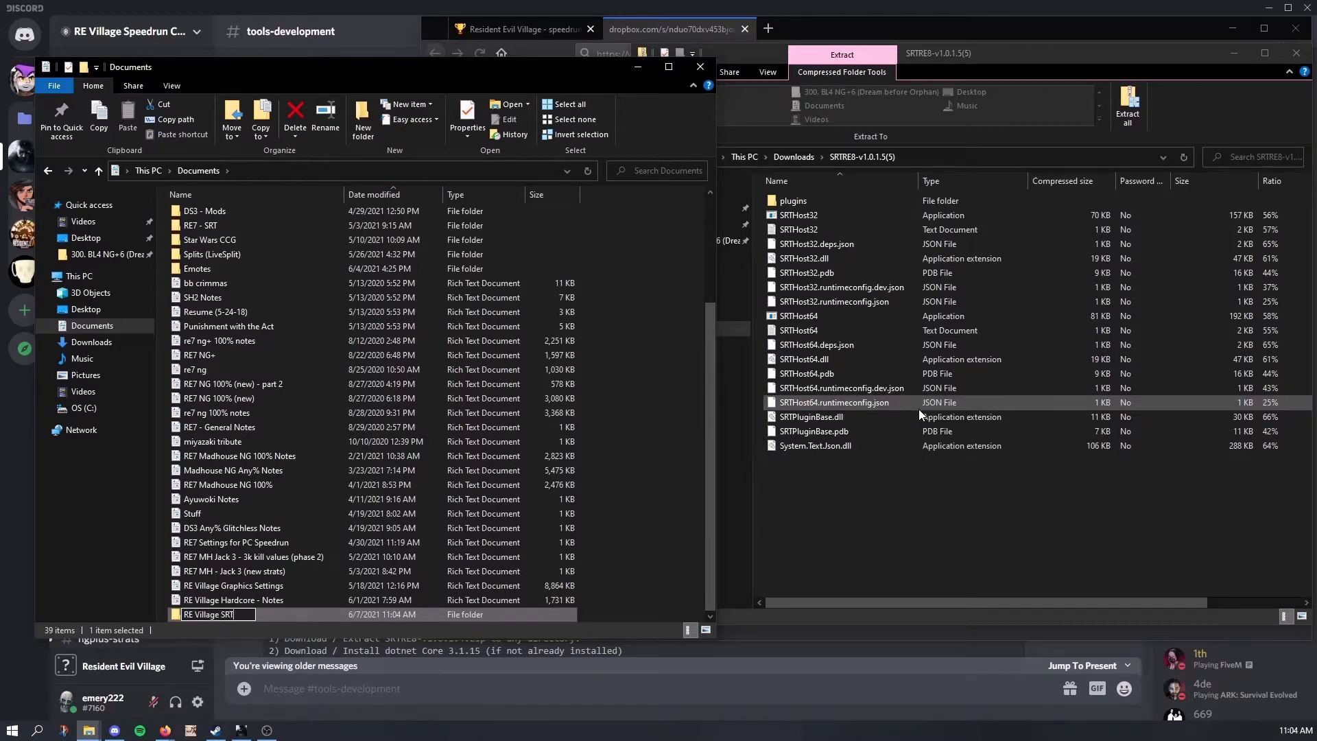
{"action": "key", "text": "Return"}
{"action": "key", "text": "Return"}
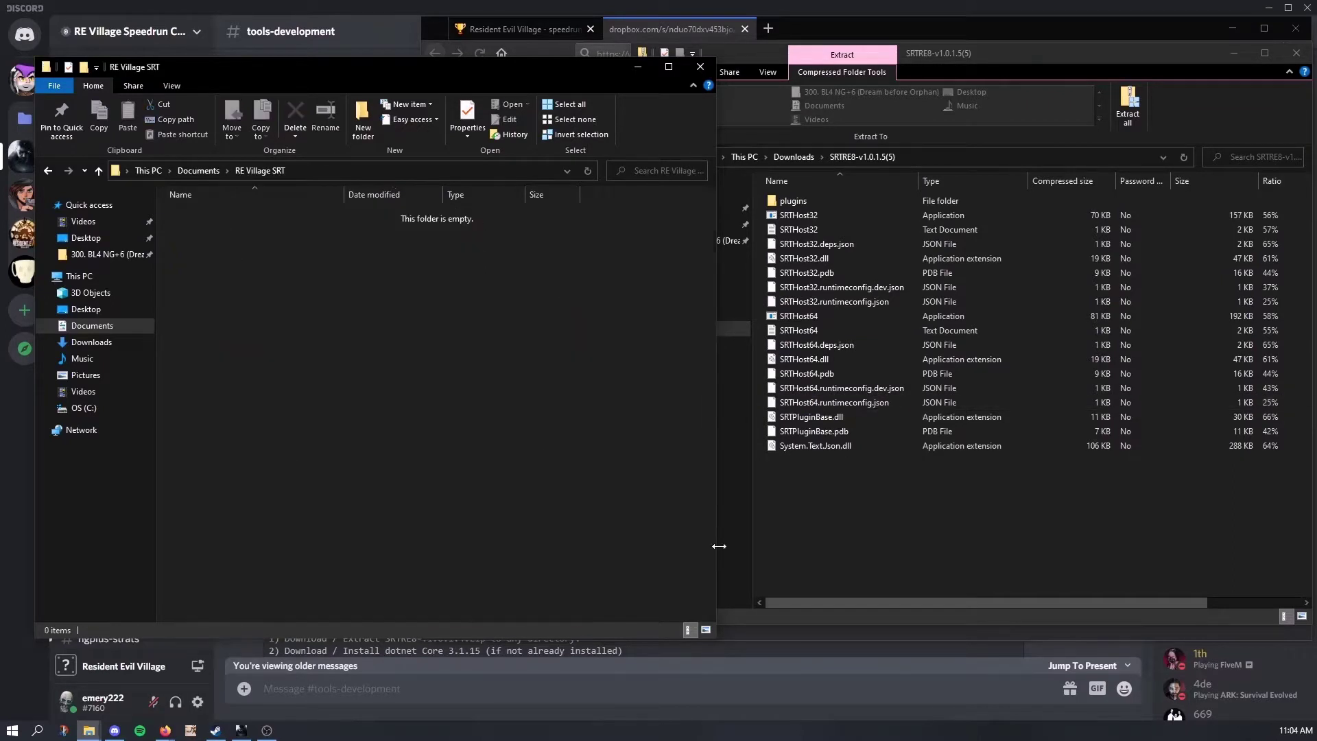
Extract the whole SRTRE8-v1.0.1.5 archive into Documents\RE Village SRT and reopen that folder from Documents.
{"action": "left_click", "coordinate": [968, 529]}
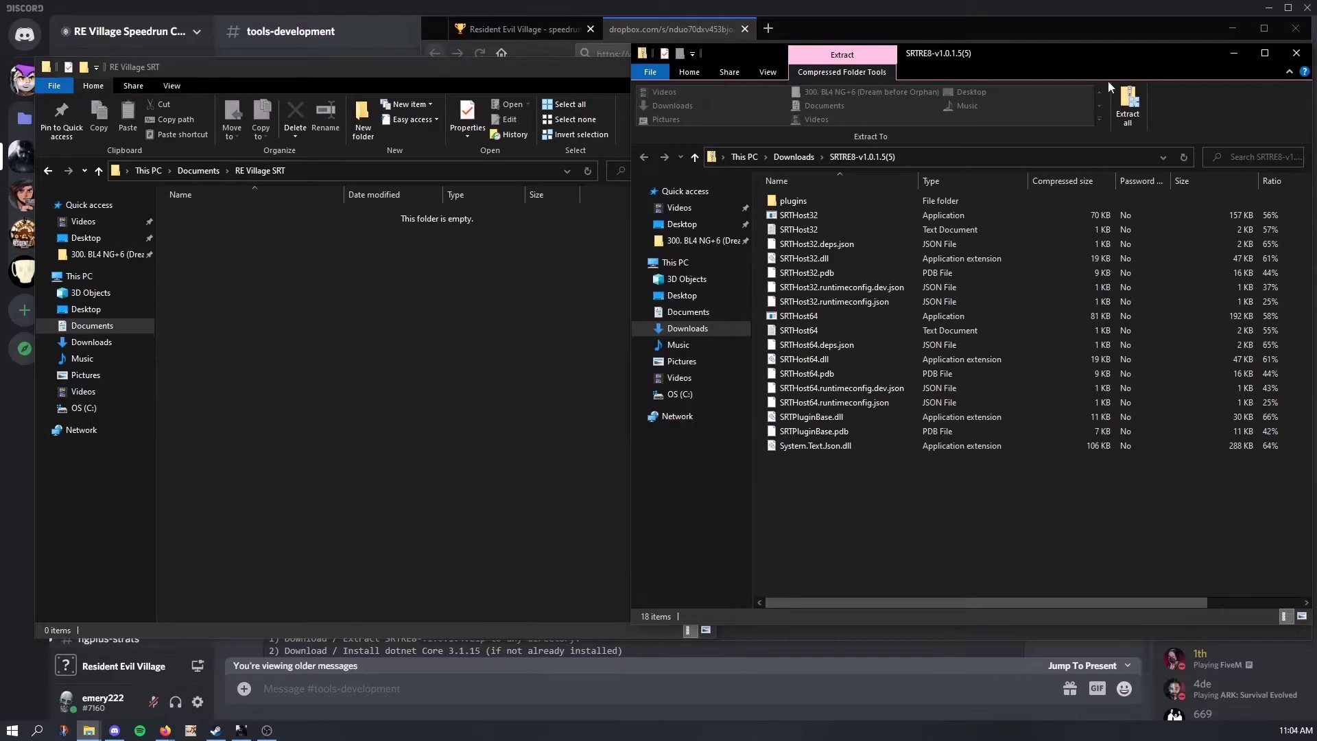
{"action": "left_click_drag", "start_coordinate": [830, 468], "coordinate": [795, 201]}
{"action": "left_click", "coordinate": [927, 513]}
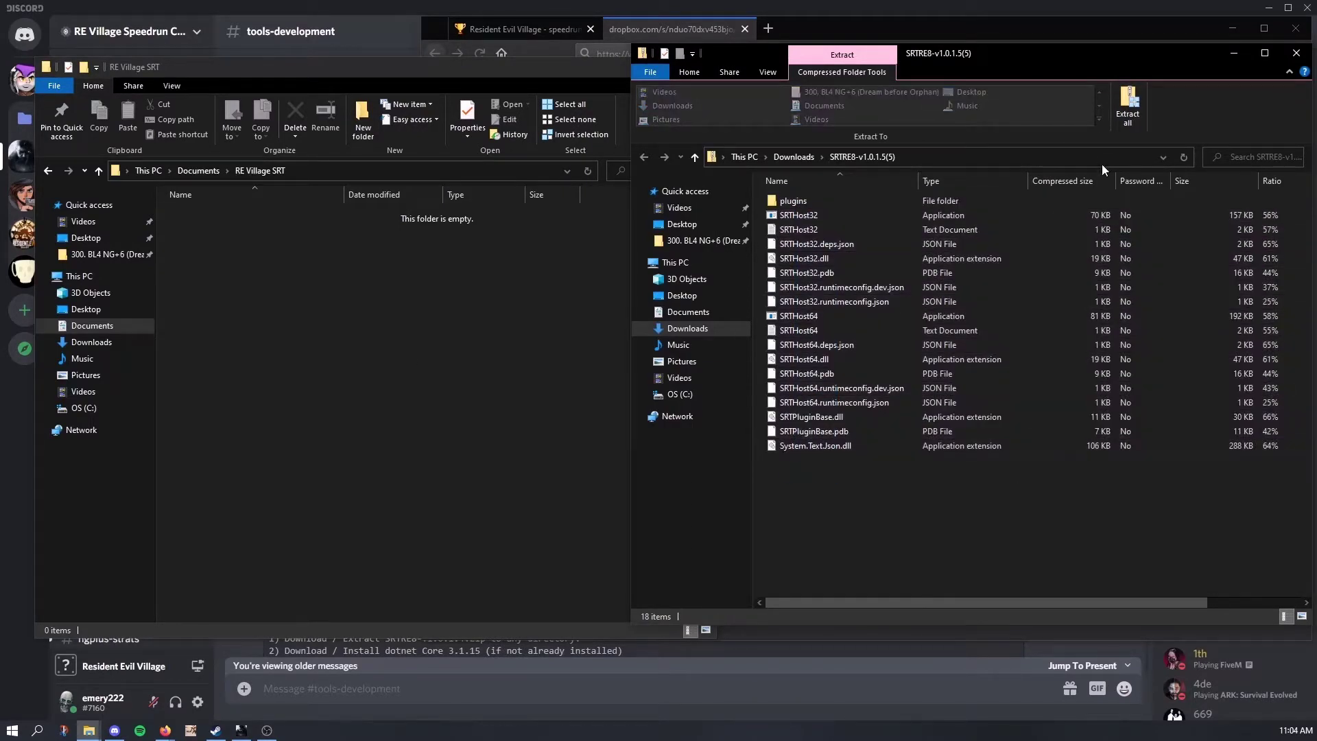
{"action": "left_click", "coordinate": [1128, 106]}
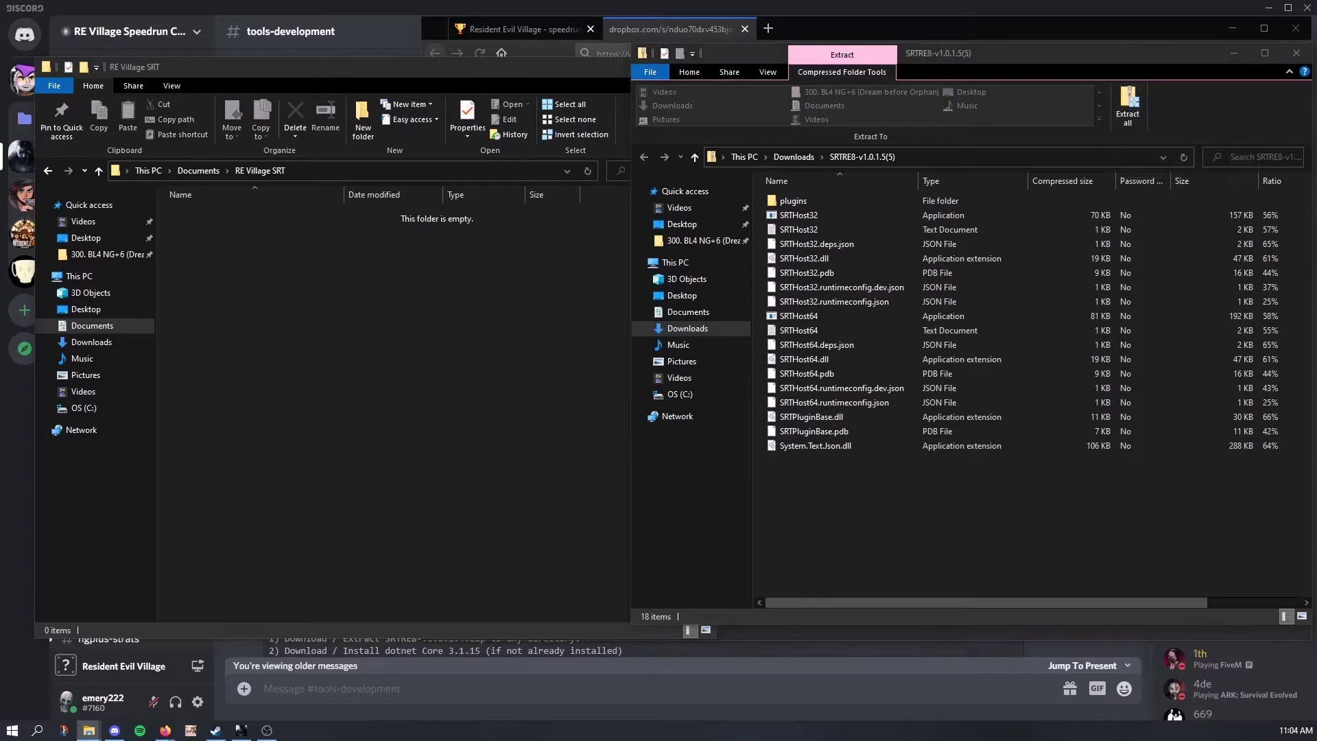
{"action": "left_click_drag", "start_coordinate": [898, 237], "coordinate": [611, 219]}
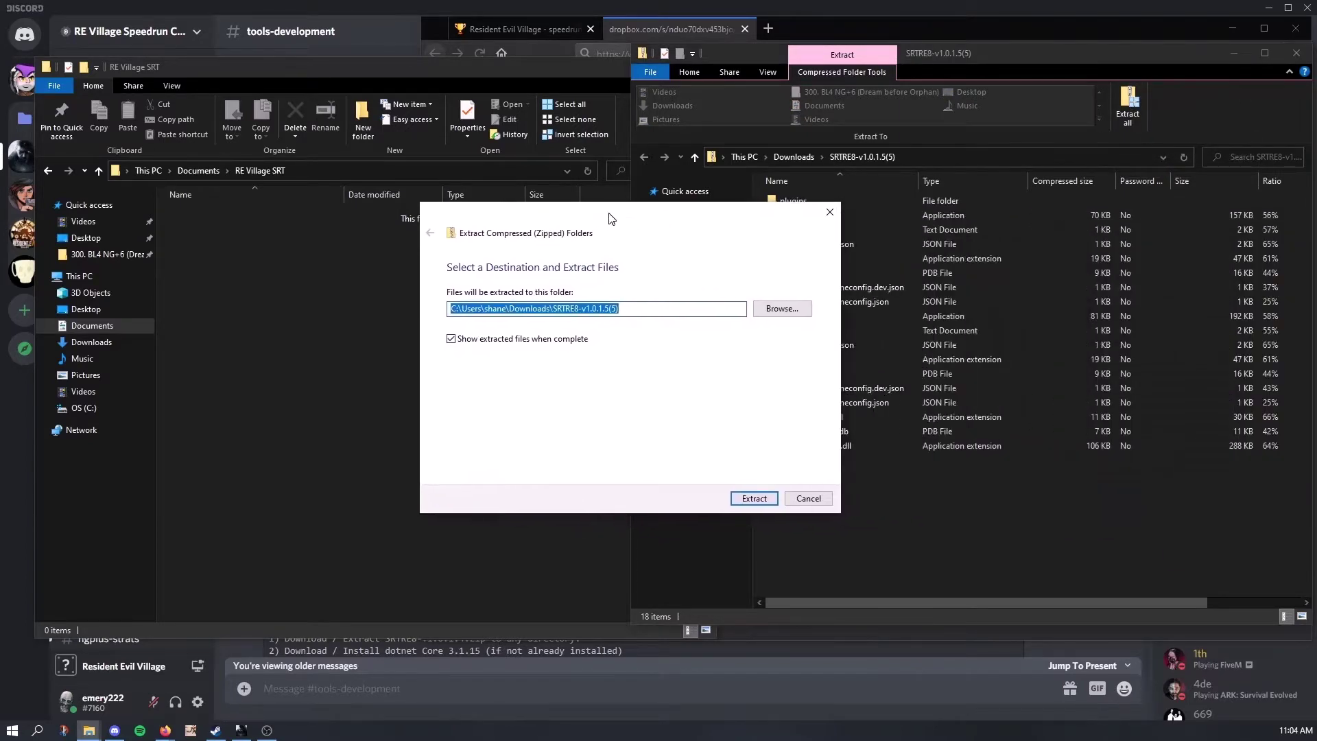
{"action": "left_click", "coordinate": [775, 312]}
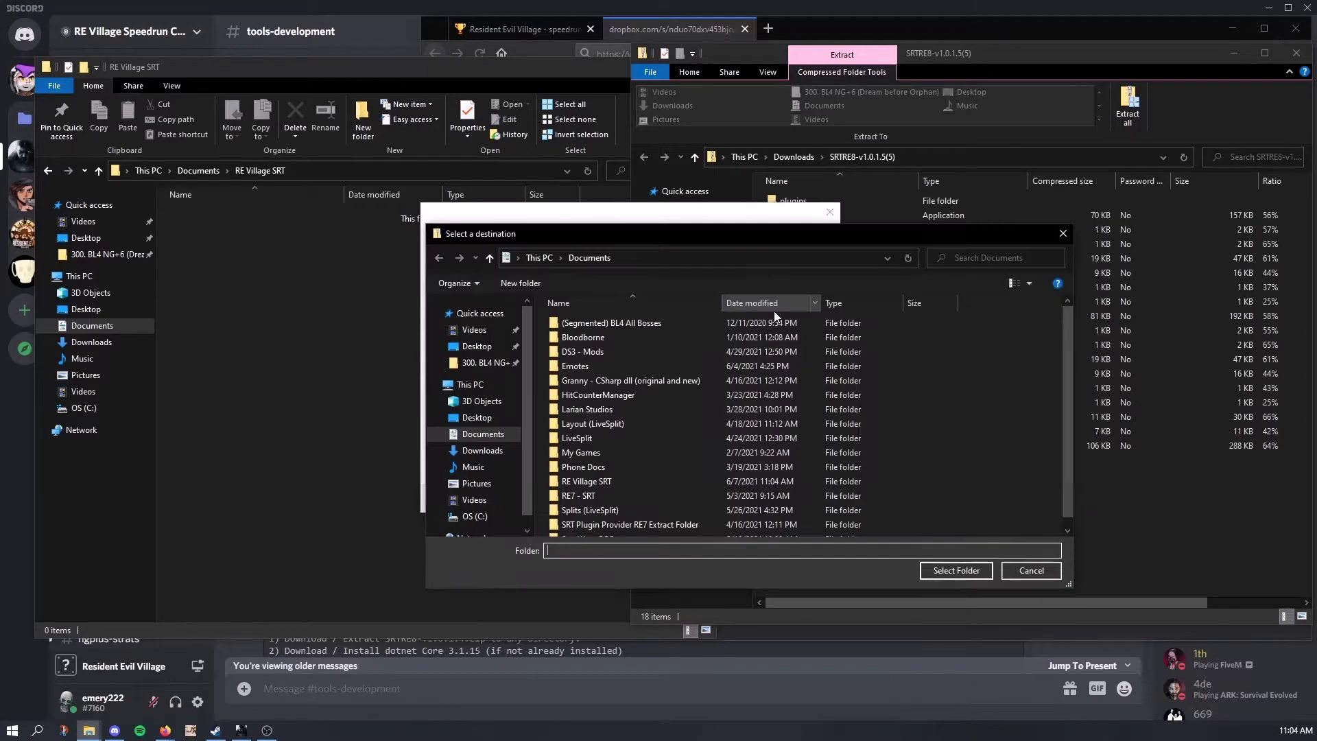
{"action": "double_click", "coordinate": [623, 471]}
{"action": "left_click", "coordinate": [961, 571]}
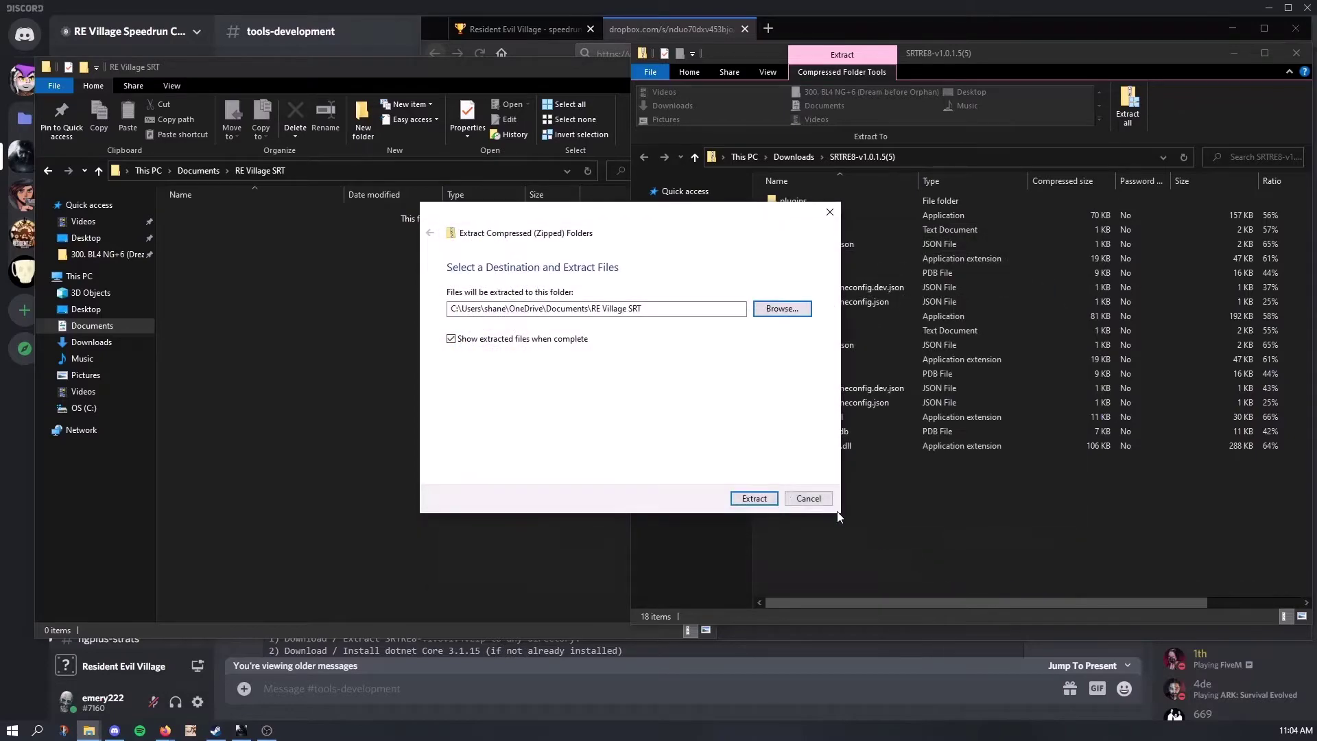
{"action": "left_click", "coordinate": [754, 499]}
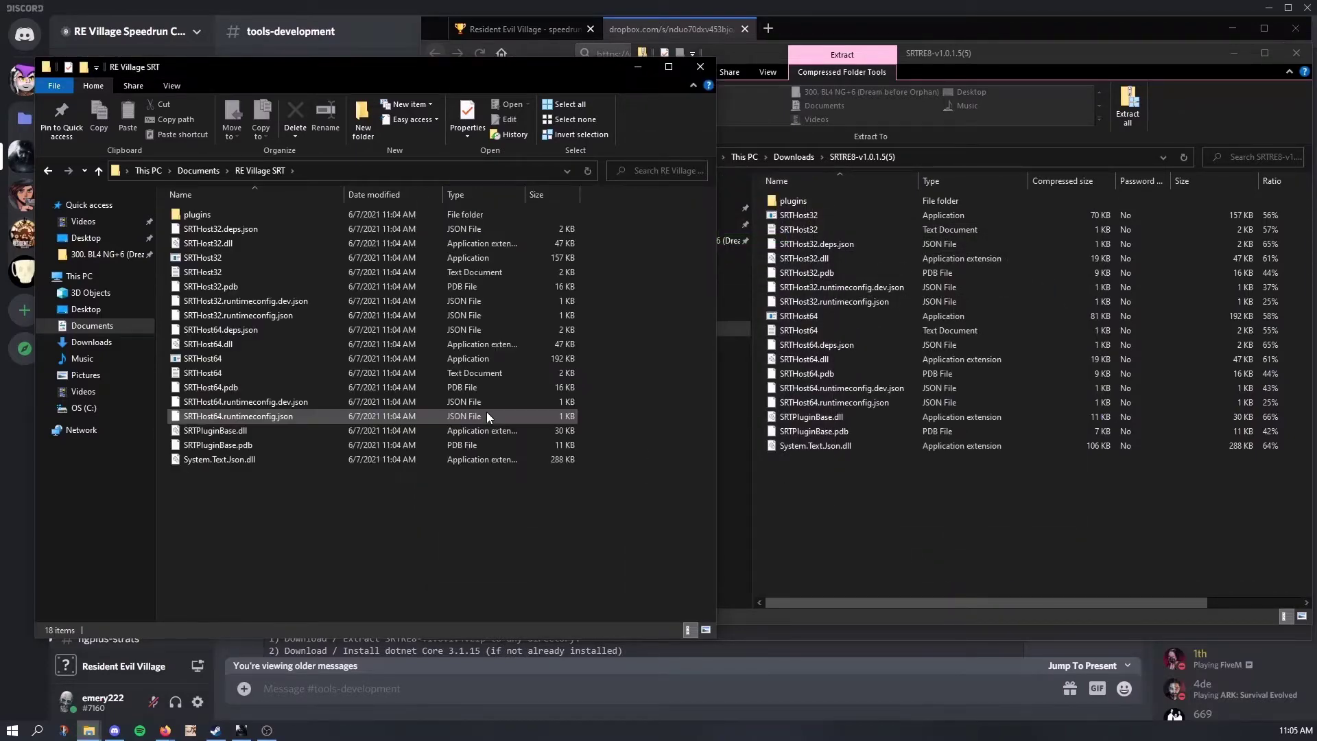
{"action": "left_click", "coordinate": [187, 170]}
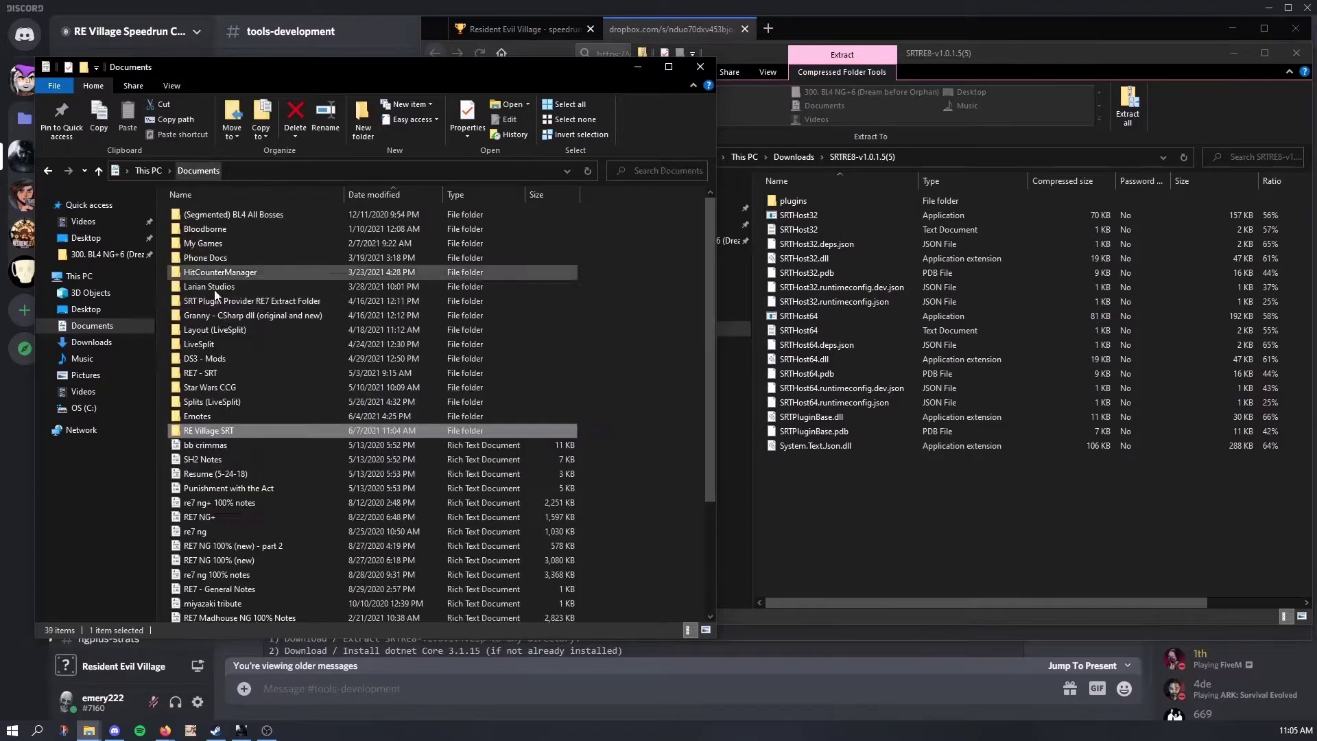
{"action": "double_click", "coordinate": [220, 430]}
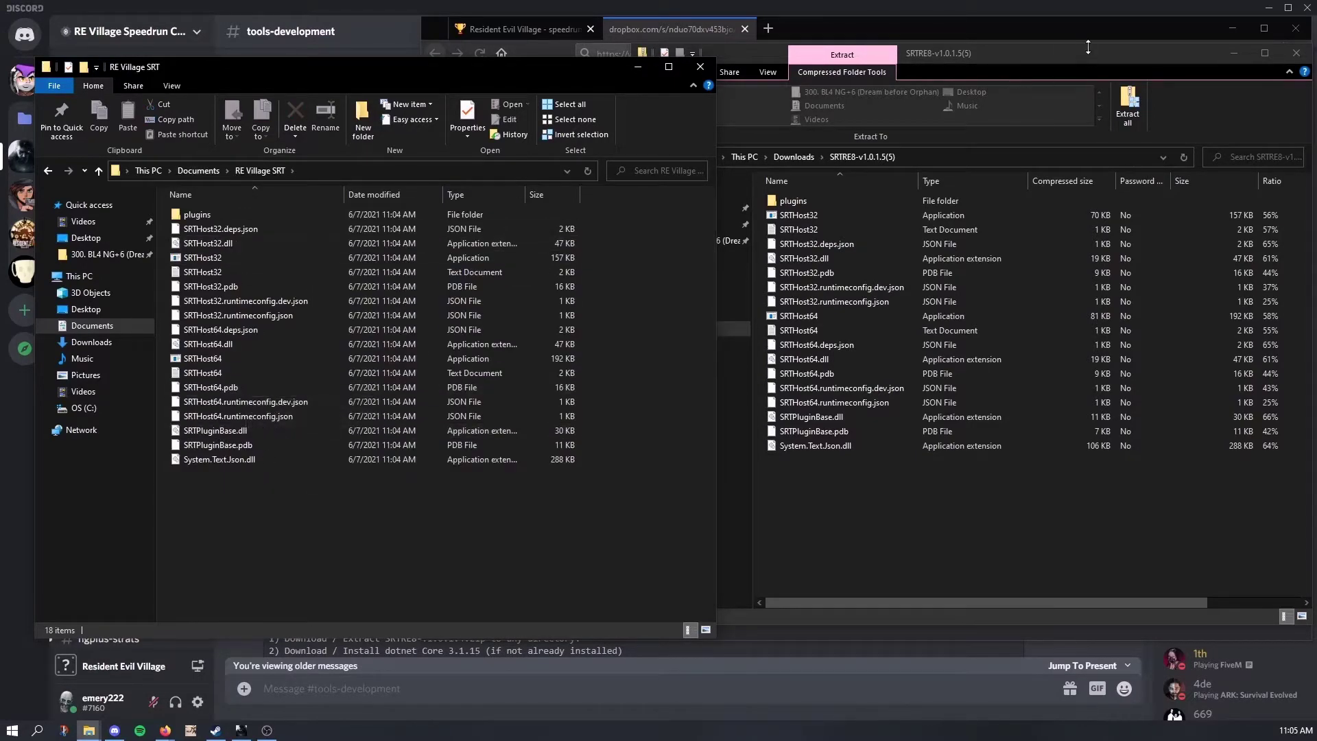
Minimize the browser, close the SRTRE8 archive window, and return to the speedrun tool message in Discord.
{"action": "left_click", "coordinate": [1017, 35]}
{"action": "left_click", "coordinate": [1237, 28]}
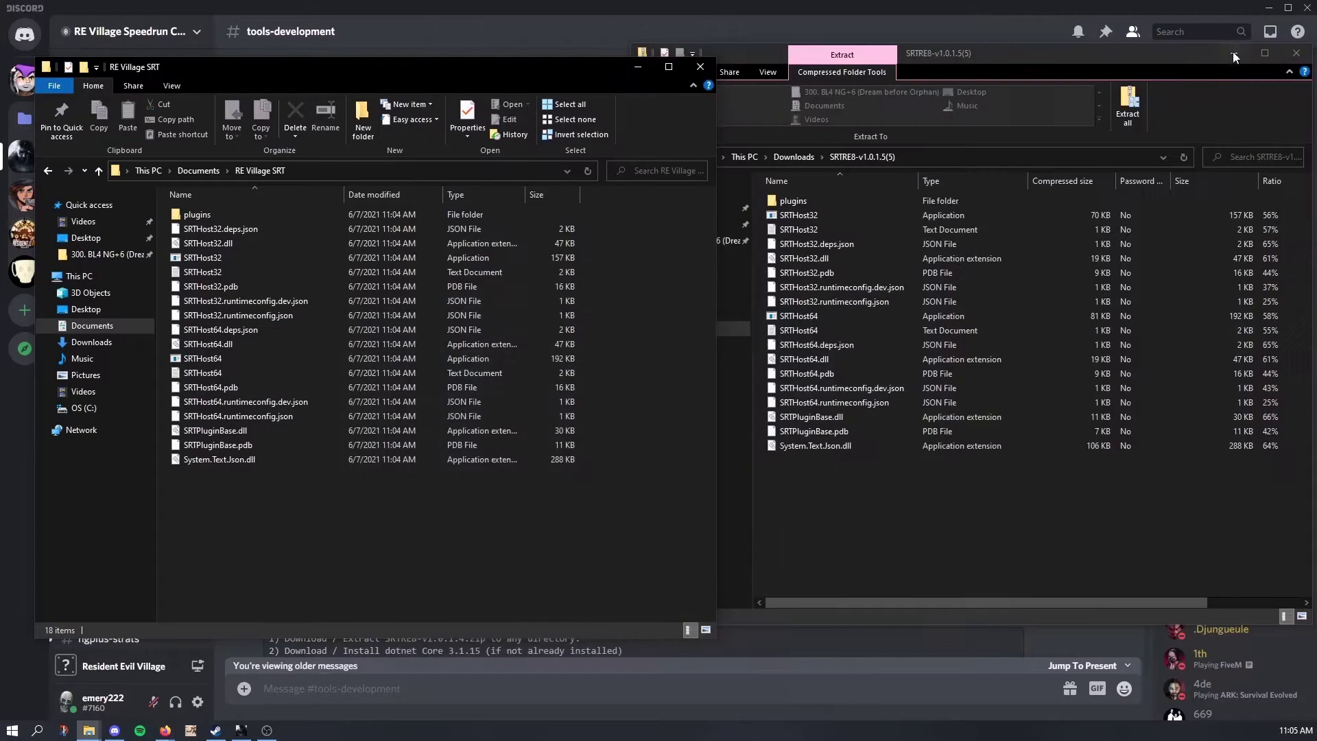
{"action": "left_click", "coordinate": [1295, 53]}
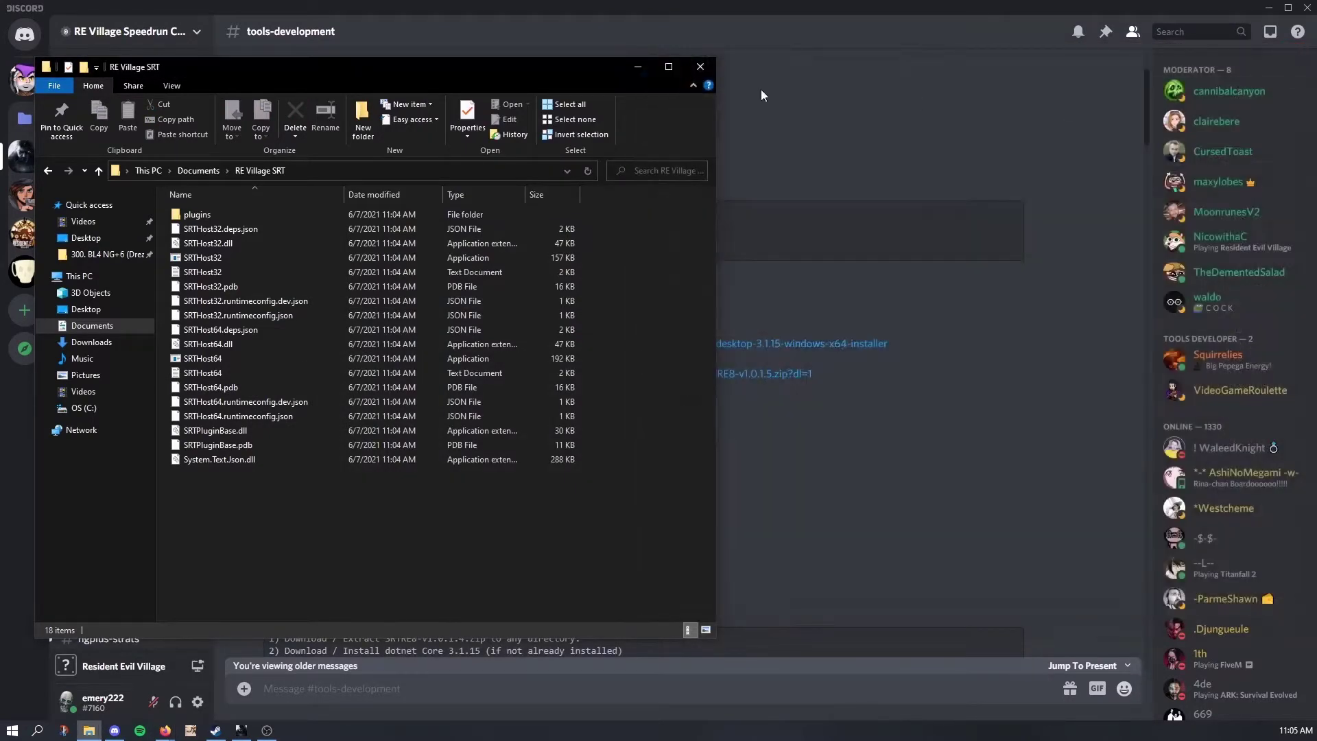
{"action": "left_click_drag", "start_coordinate": [630, 68], "coordinate": [748, 86]}
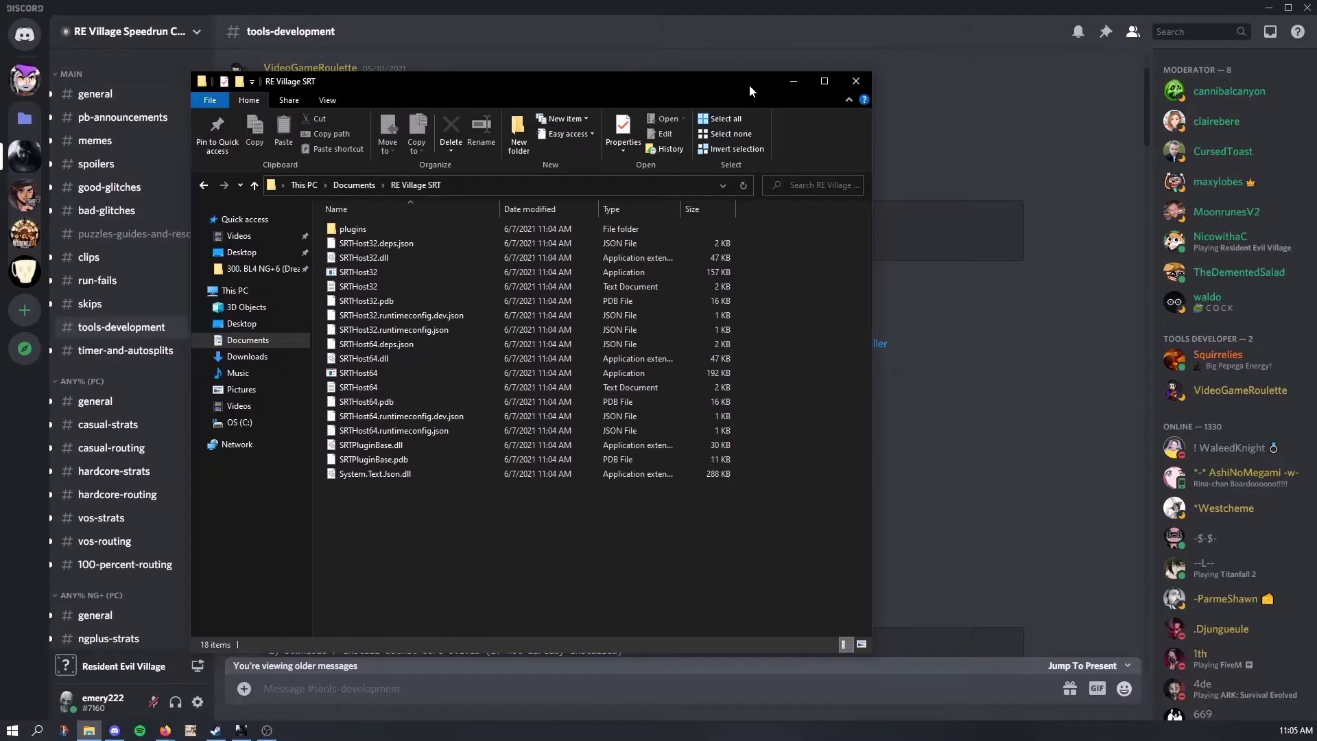
{"action": "left_click", "coordinate": [954, 5]}
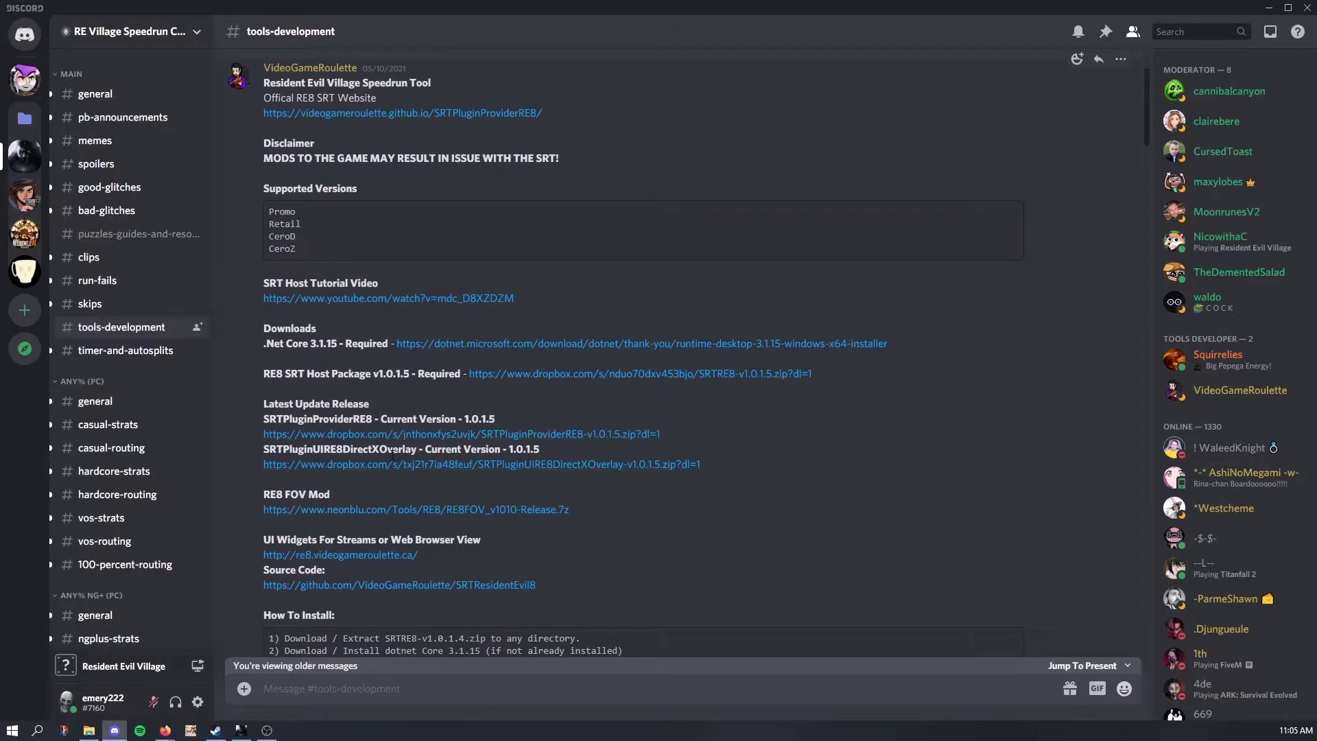
Review the required downloads and the SRTPluginUIRE8DirectXOverlay 1.0.1.5 entry in the Discord message.
{"action": "left_click_drag", "start_coordinate": [254, 344], "coordinate": [919, 344]}
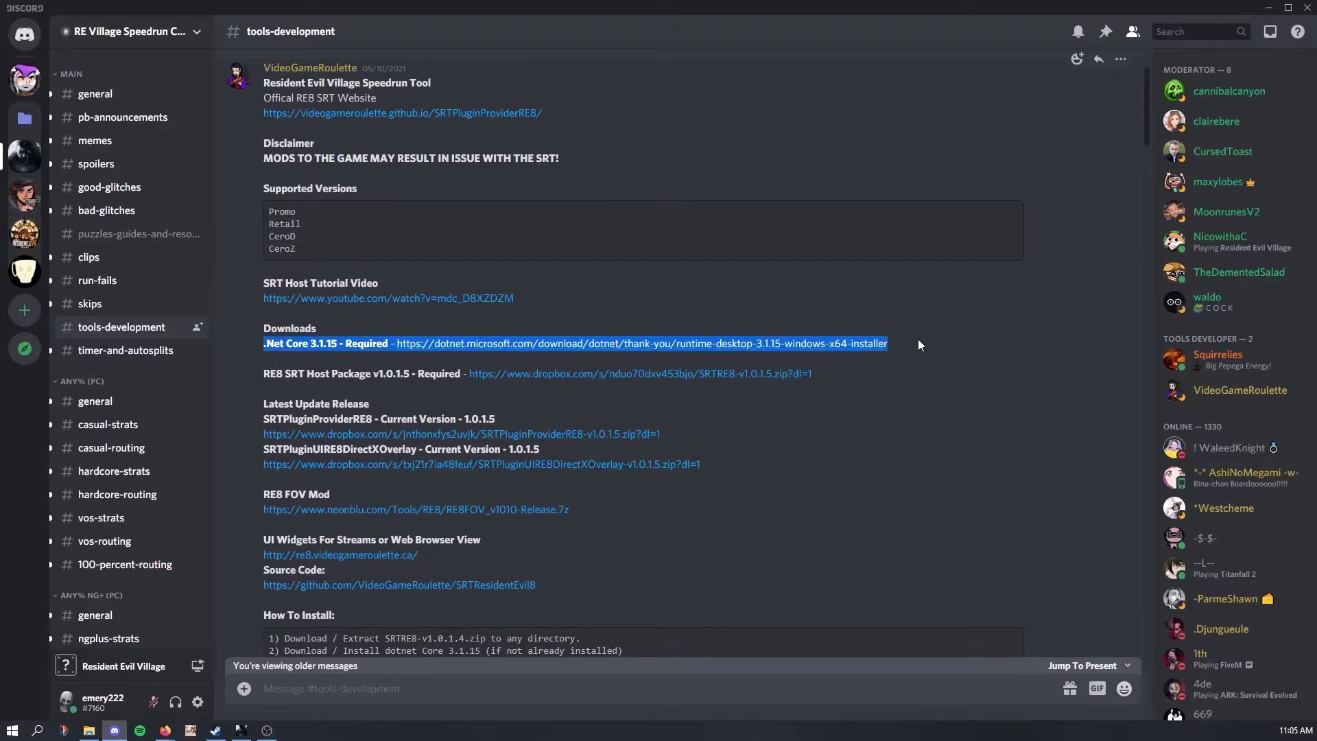
{"action": "left_click_drag", "start_coordinate": [256, 371], "coordinate": [340, 352]}
{"action": "left_click", "coordinate": [244, 357]}
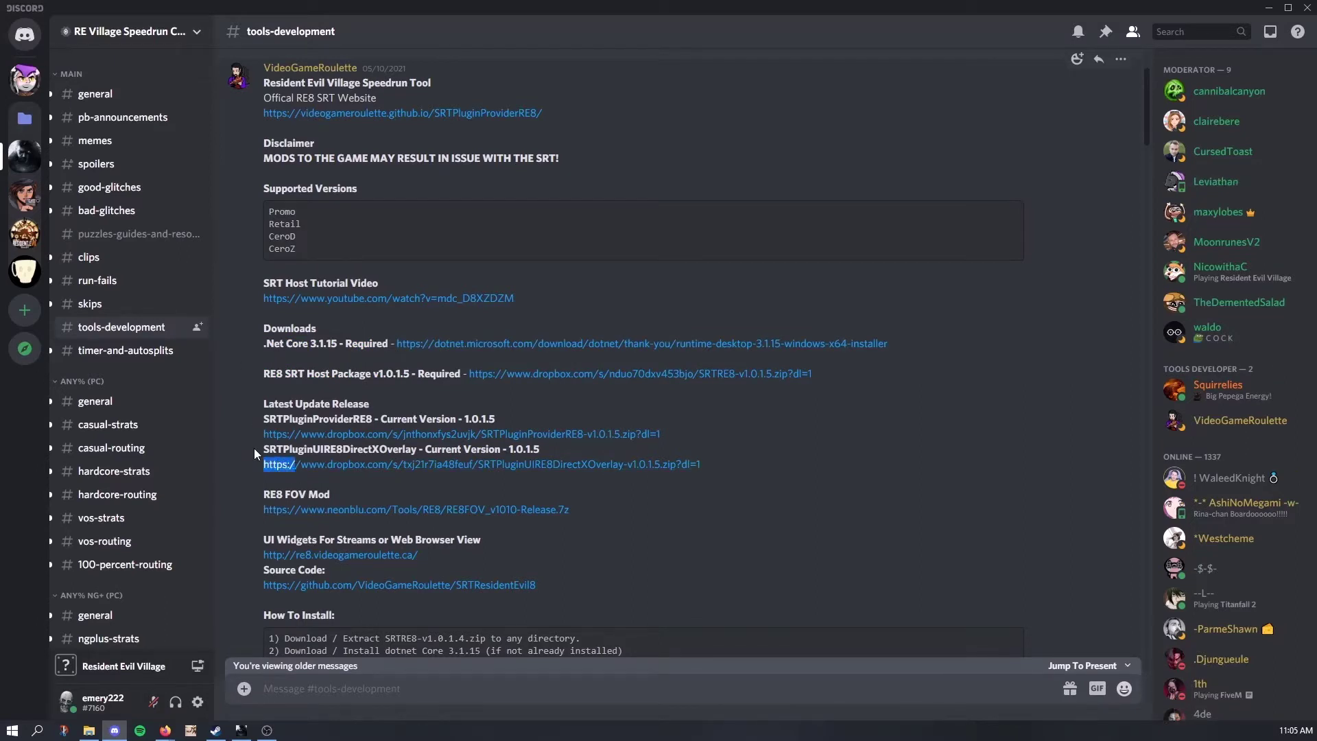
{"action": "left_click_drag", "start_coordinate": [254, 454], "coordinate": [547, 454]}
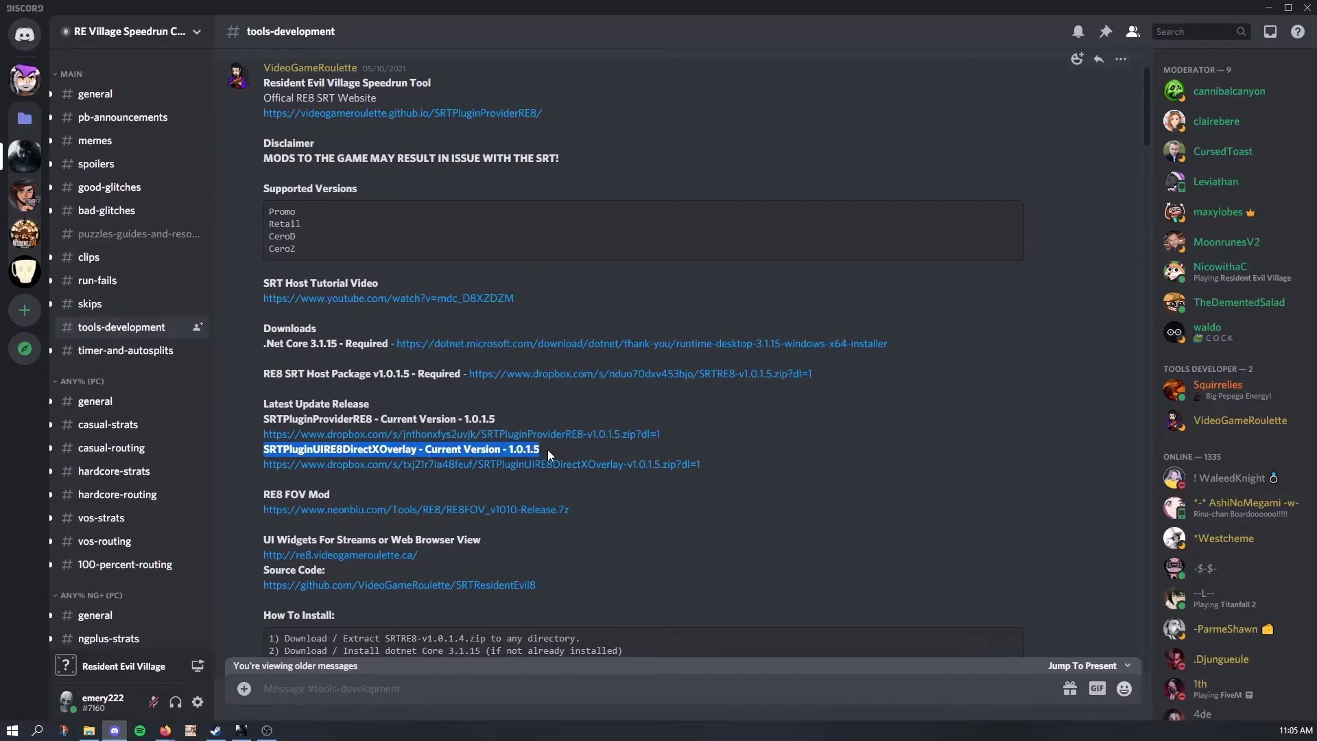
Download SRTPluginUIRE8DirectXOverlay-v1.0.1.5.zip from the message's Dropbox link and open the saved archive.
{"action": "left_click", "coordinate": [718, 462]}
{"action": "left_click", "coordinate": [606, 466]}
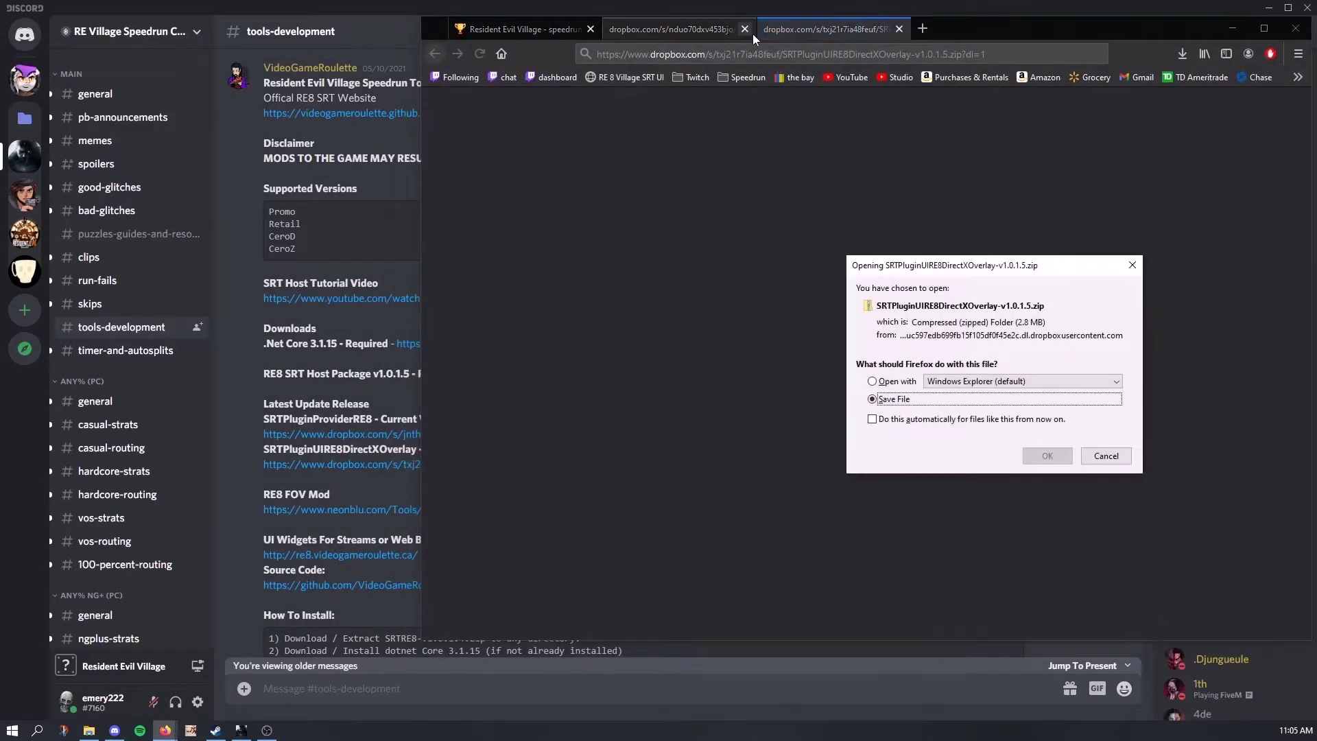
{"action": "left_click", "coordinate": [1046, 456]}
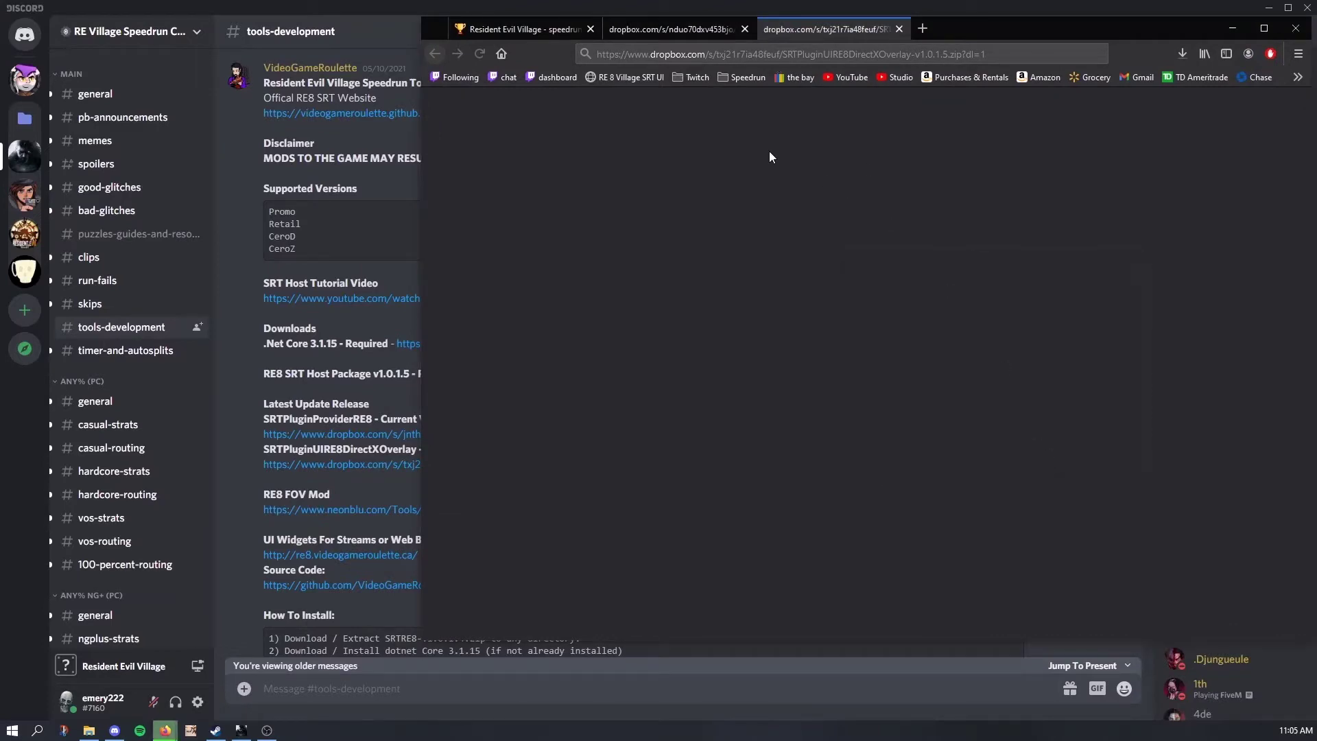
{"action": "left_click", "coordinate": [1178, 52]}
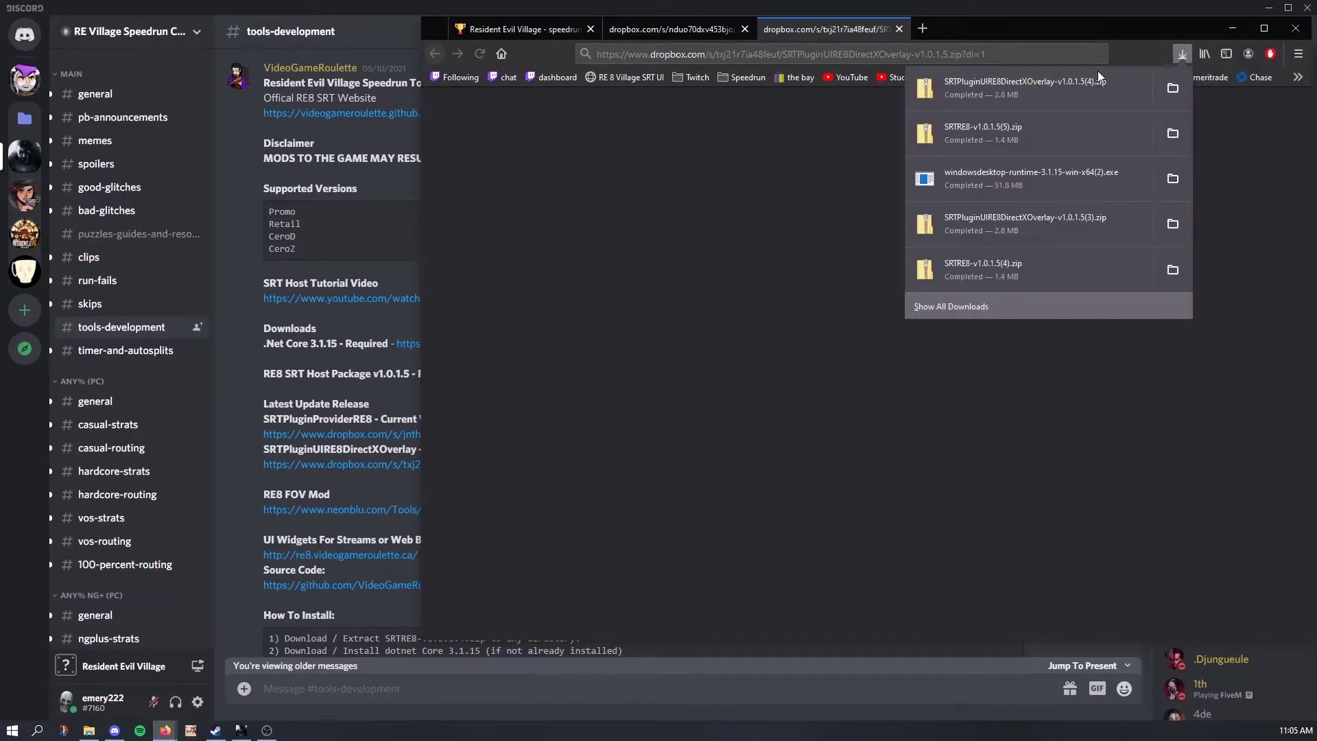
{"action": "left_click", "coordinate": [1031, 84]}
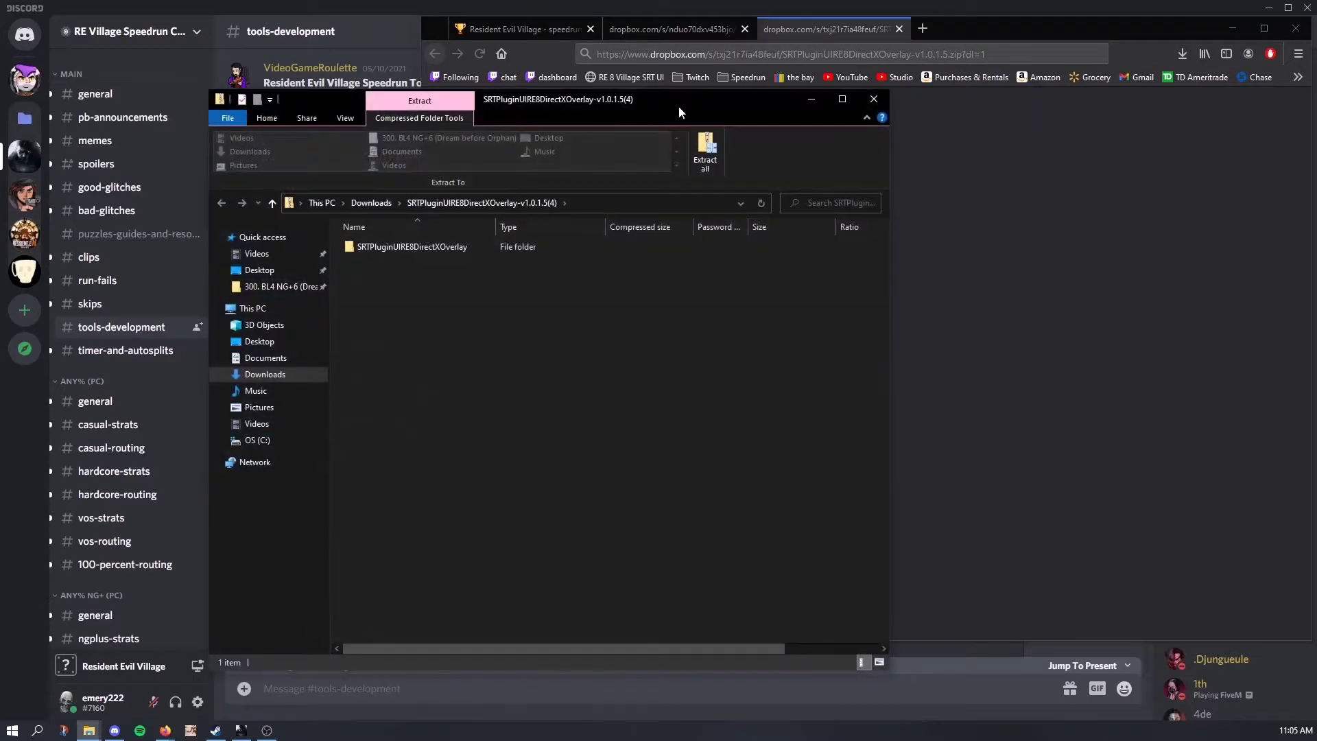
Extract the DirectX overlay archive into the plugins folder inside Documents\RE Village SRT.
{"action": "left_click_drag", "start_coordinate": [677, 104], "coordinate": [1036, 95]}
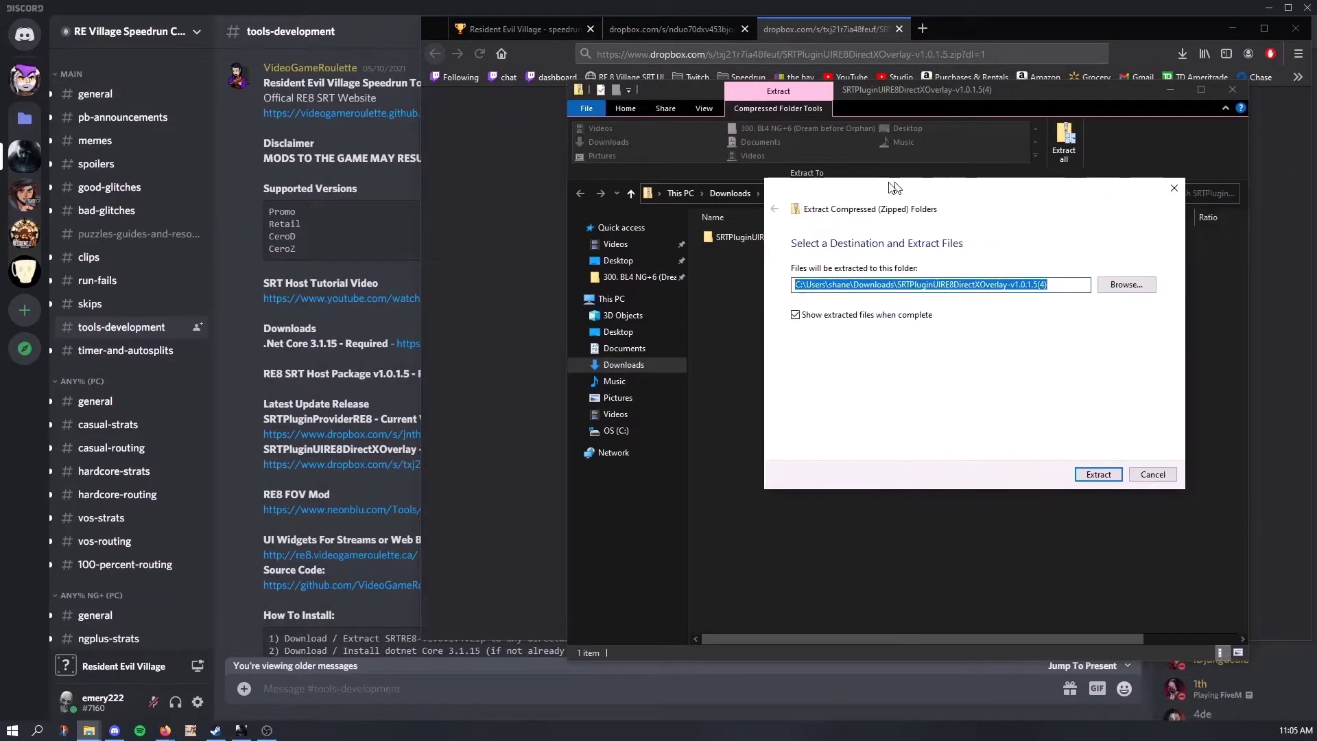
{"action": "left_click", "coordinate": [1027, 275]}
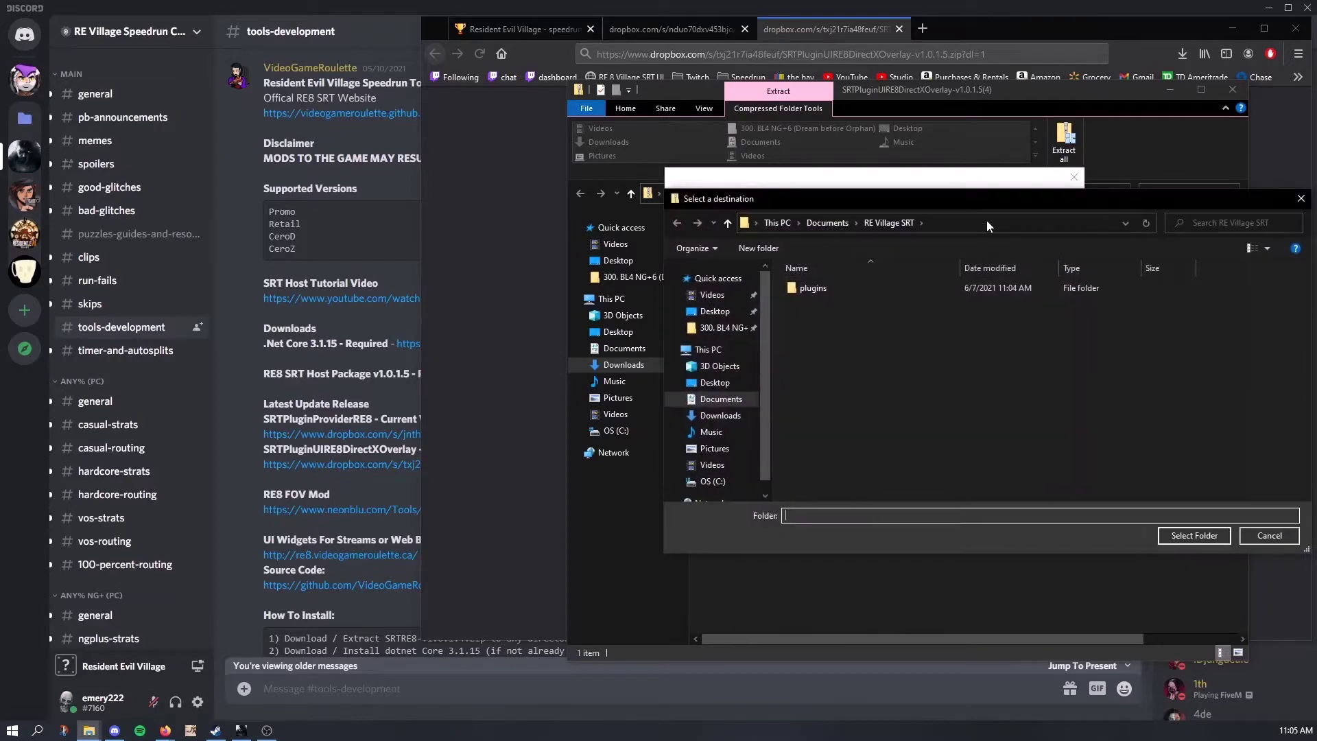
{"action": "left_click_drag", "start_coordinate": [983, 212], "coordinate": [552, 212]}
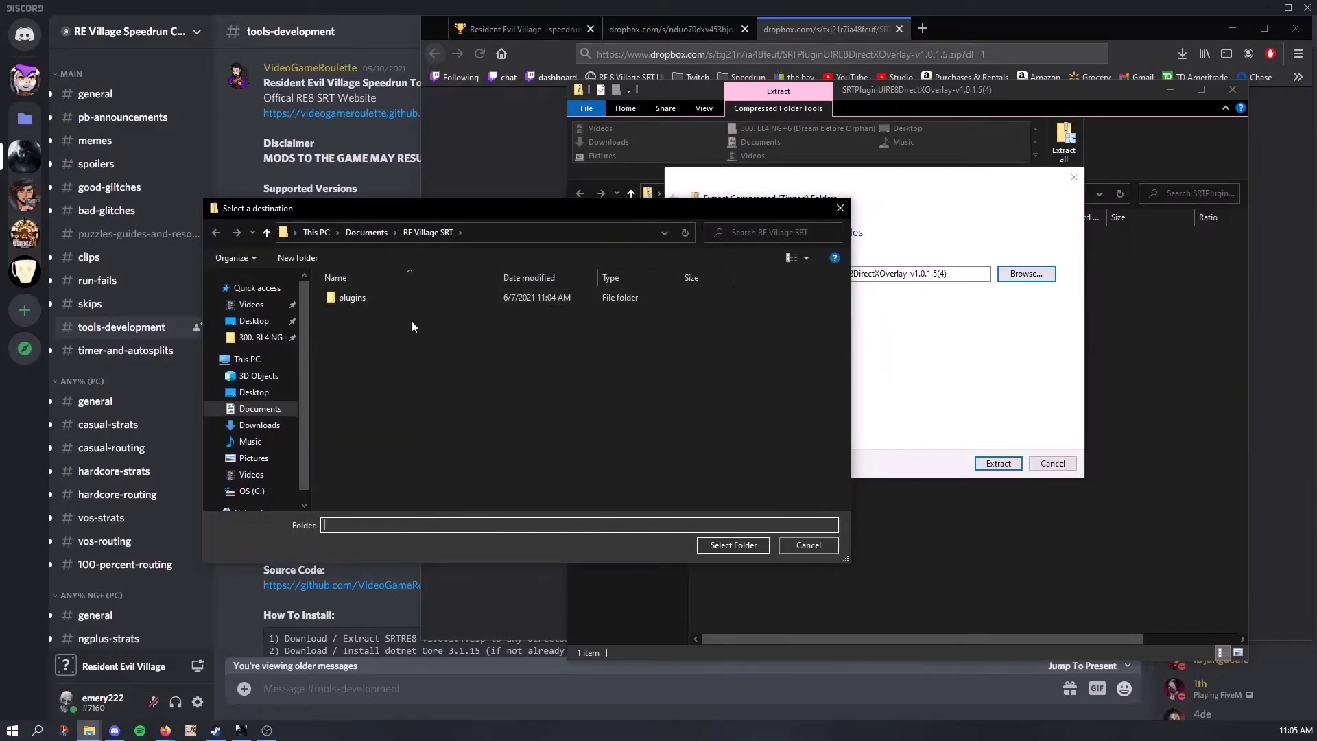
{"action": "double_click", "coordinate": [359, 299]}
{"action": "left_click", "coordinate": [733, 544]}
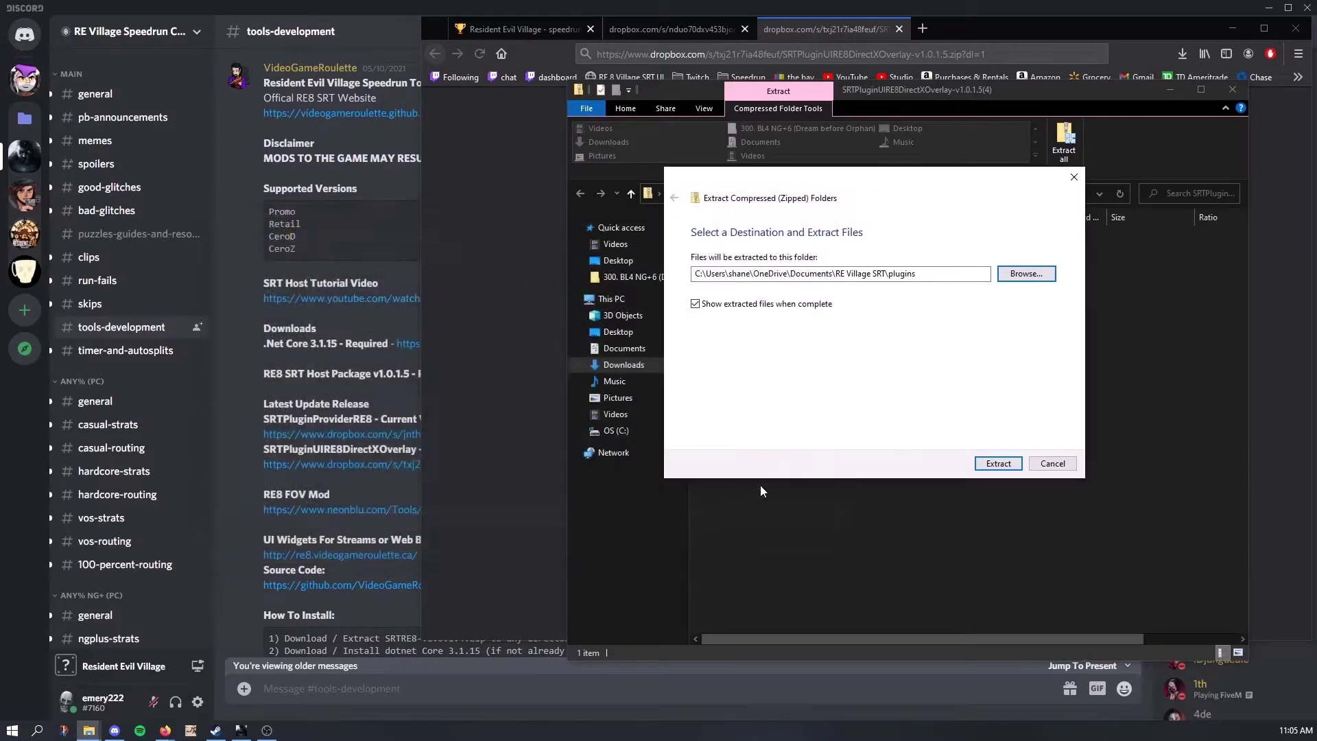
{"action": "left_click", "coordinate": [998, 463]}
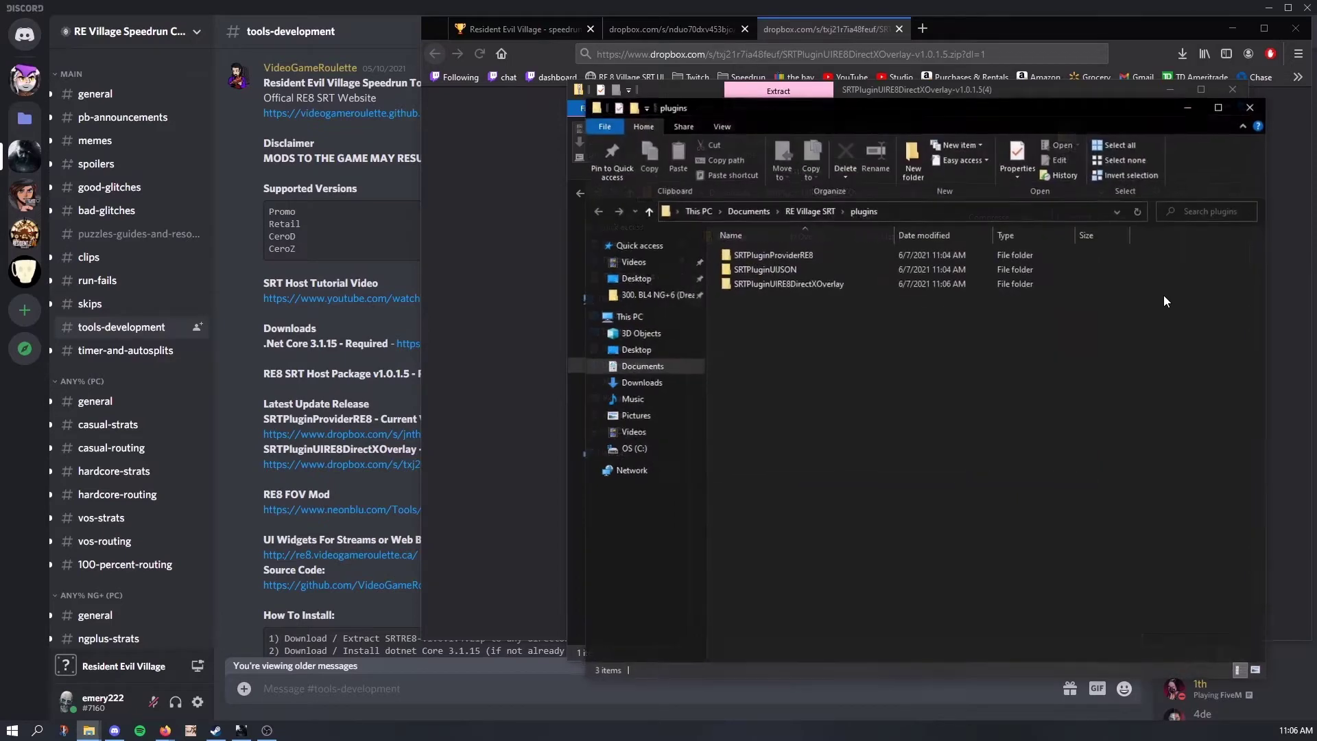
Close the overlay archive window and both Dropbox tabs, minimize the browser, and bring the plugins folder window forward.
{"action": "left_click_drag", "start_coordinate": [1080, 118], "coordinate": [823, 152]}
{"action": "left_click", "coordinate": [1089, 91]}
{"action": "left_click", "coordinate": [1232, 89]}
{"action": "left_click", "coordinate": [900, 29]}
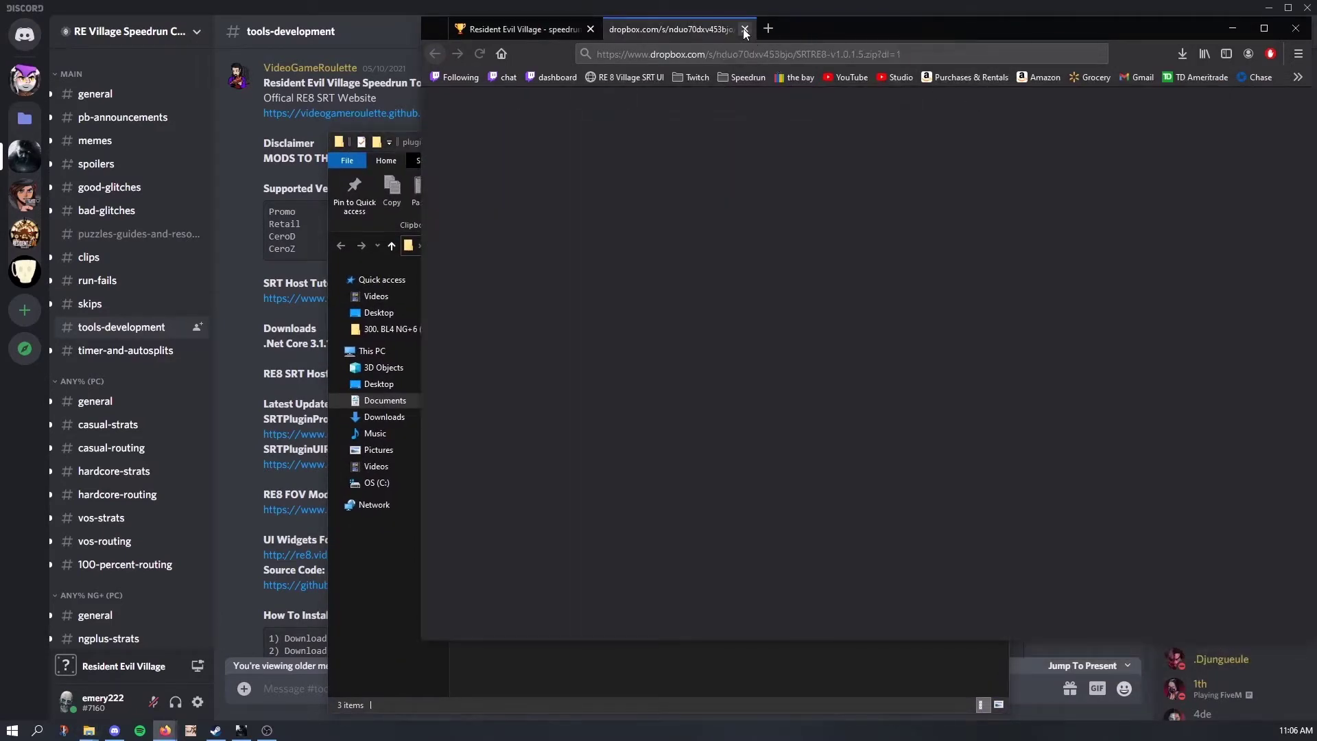
{"action": "left_click", "coordinate": [744, 29]}
{"action": "left_click", "coordinate": [1232, 28]}
{"action": "left_click_drag", "start_coordinate": [701, 141], "coordinate": [735, 72]}
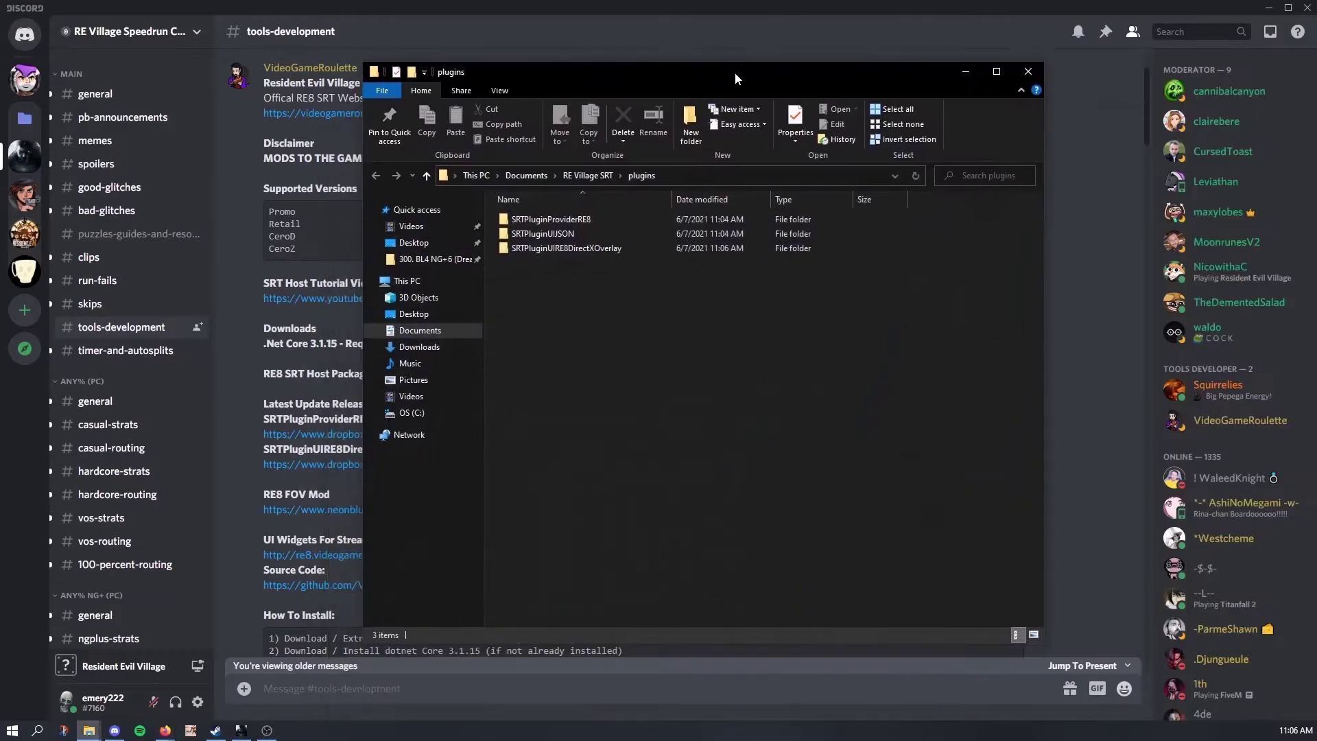
Check the RE Village SRT folder and its plugins subfolder for the SRTPluginProviderRE8 and SRTPluginUIRE8DirectXOverlay folders.
{"action": "left_click", "coordinate": [589, 175]}
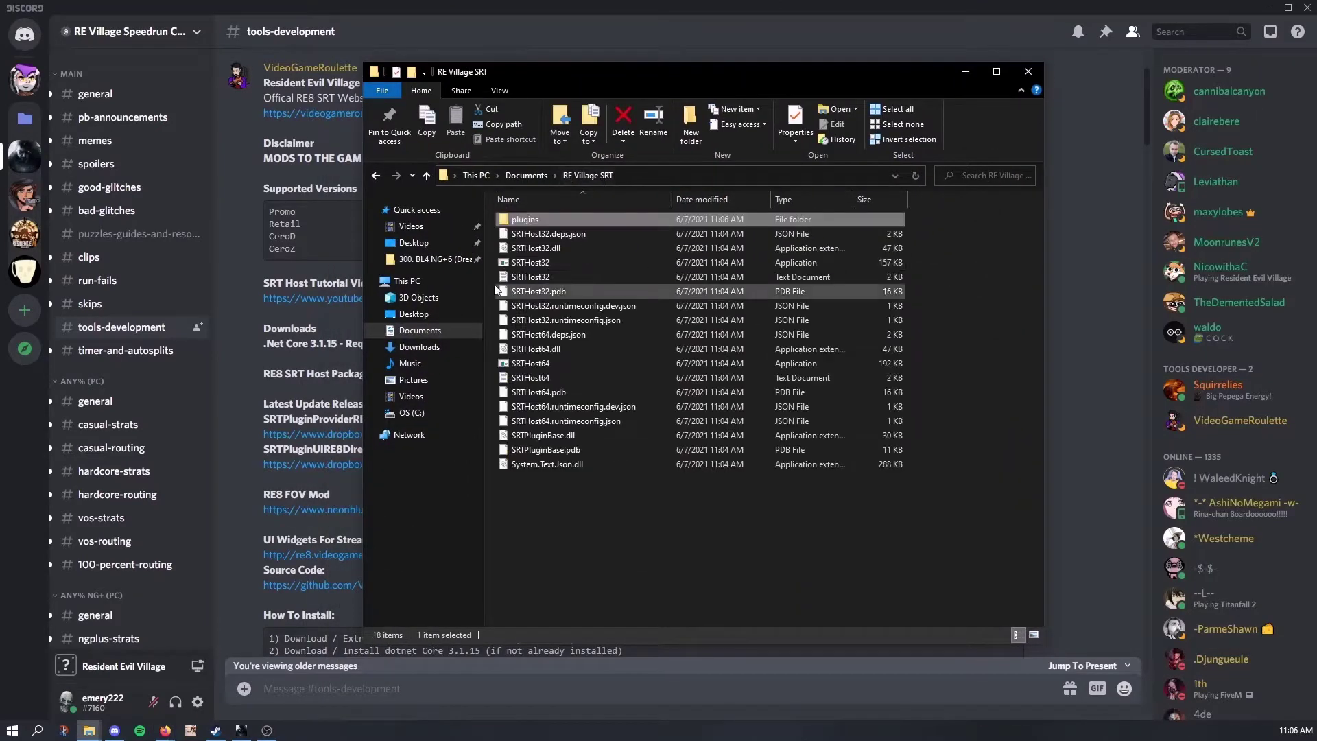
{"action": "double_click", "coordinate": [562, 218]}
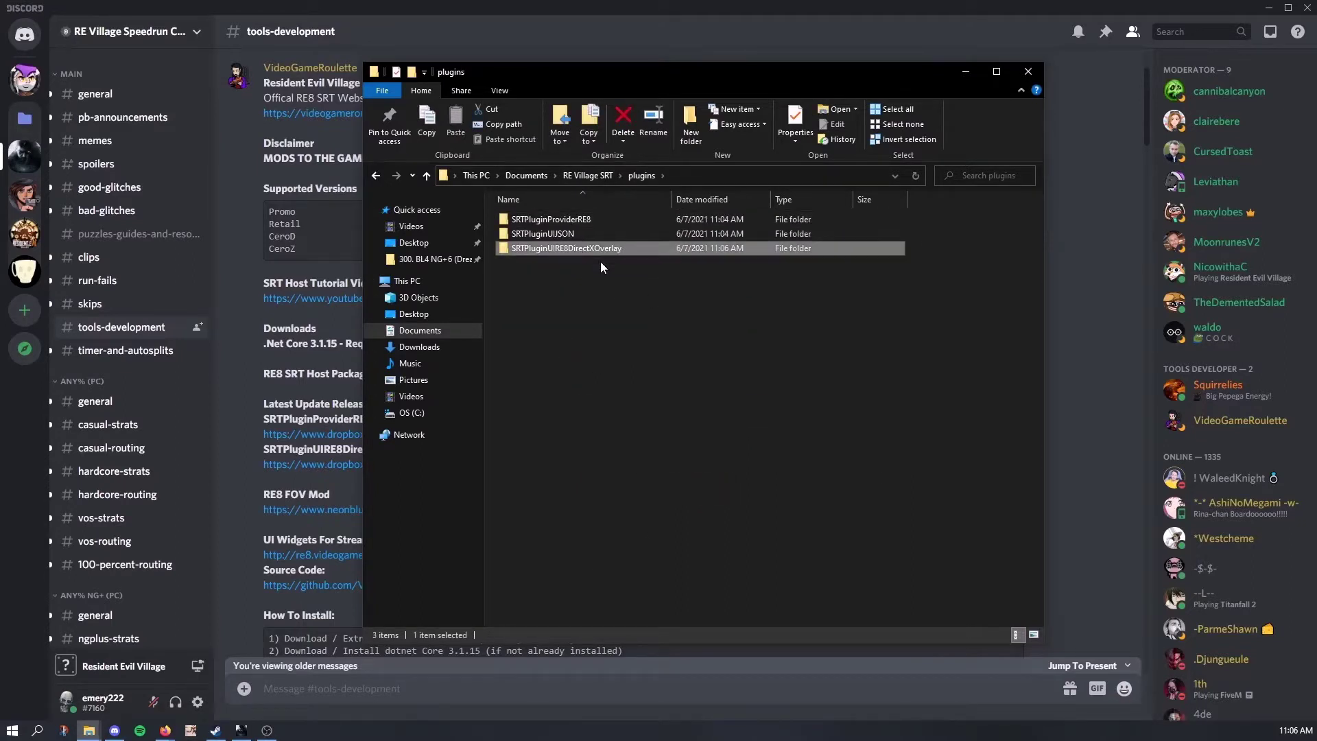
{"action": "left_click", "coordinate": [578, 219]}
{"action": "left_click", "coordinate": [578, 229]}
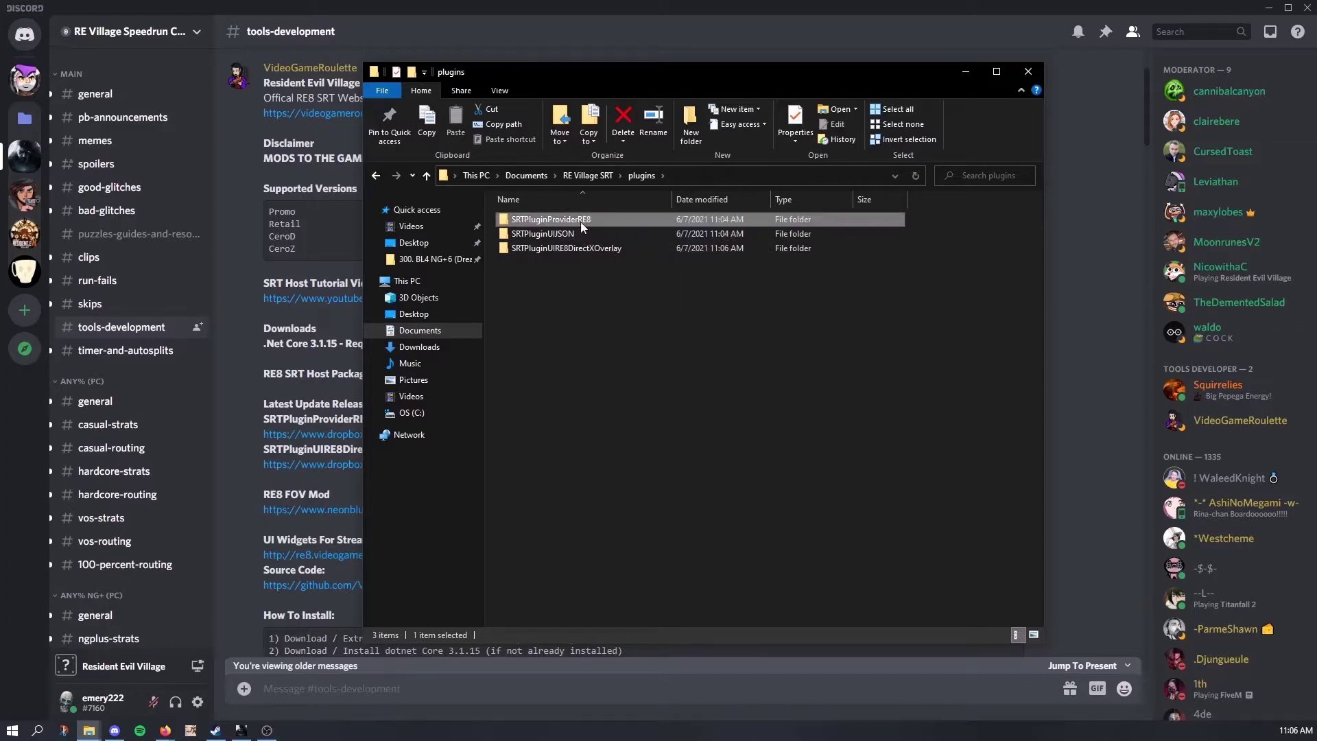
{"action": "left_click", "coordinate": [562, 247]}
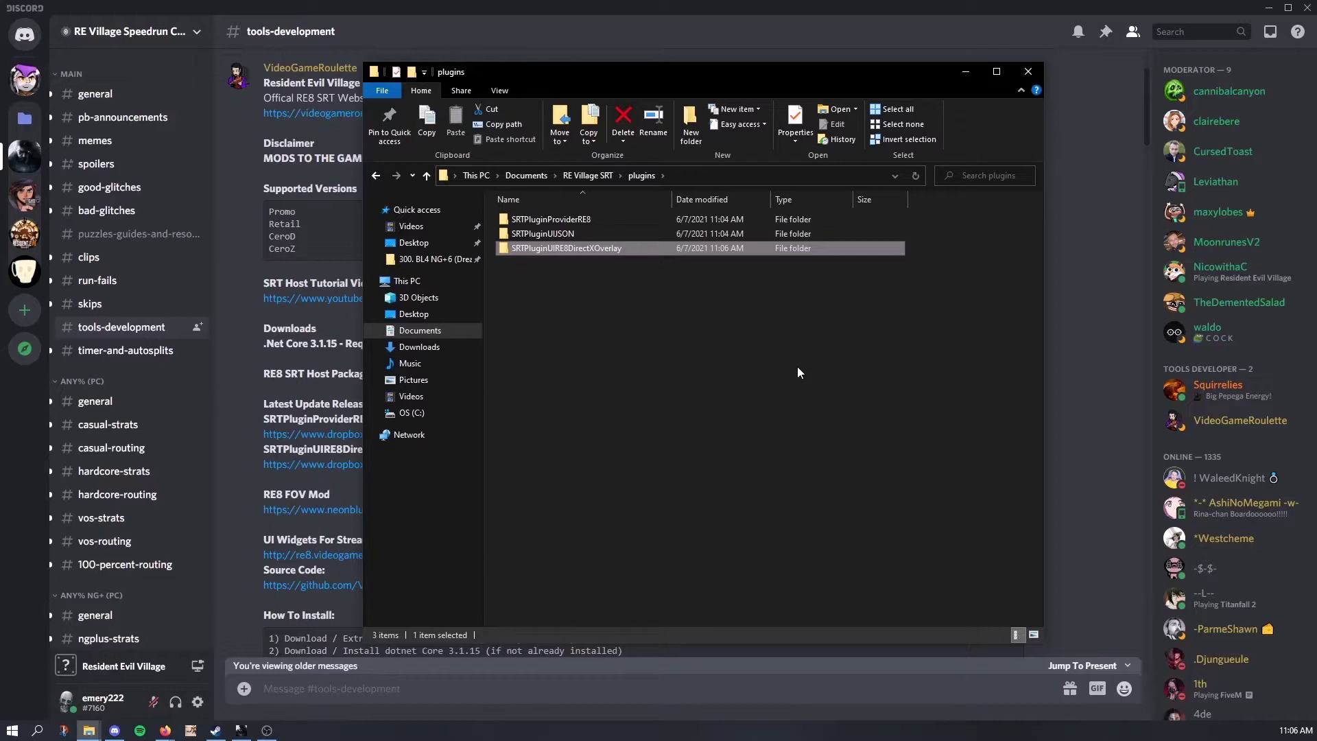
Minimize Discord, close the duplicate RE Village SRT window, and go up from the plugins folder to RE Village SRT.
{"action": "left_click", "coordinate": [1201, 9]}
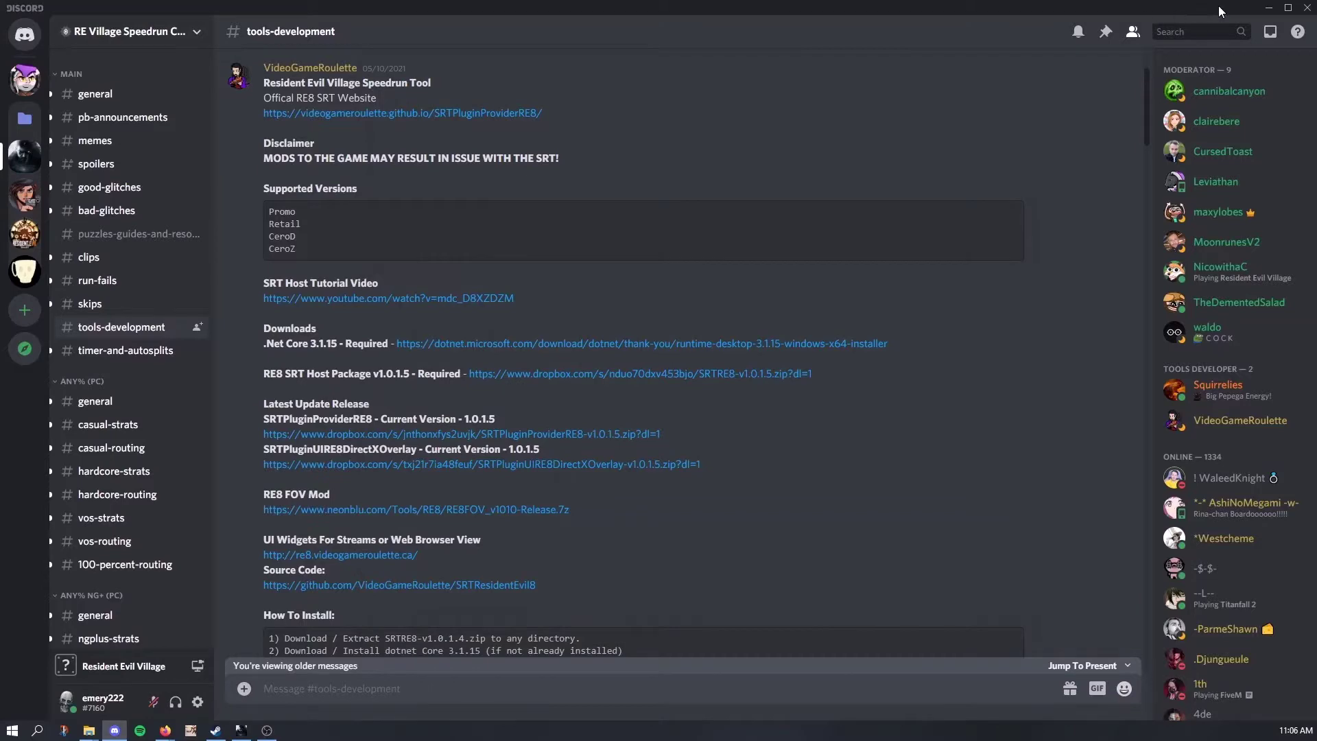
{"action": "left_click", "coordinate": [1270, 10]}
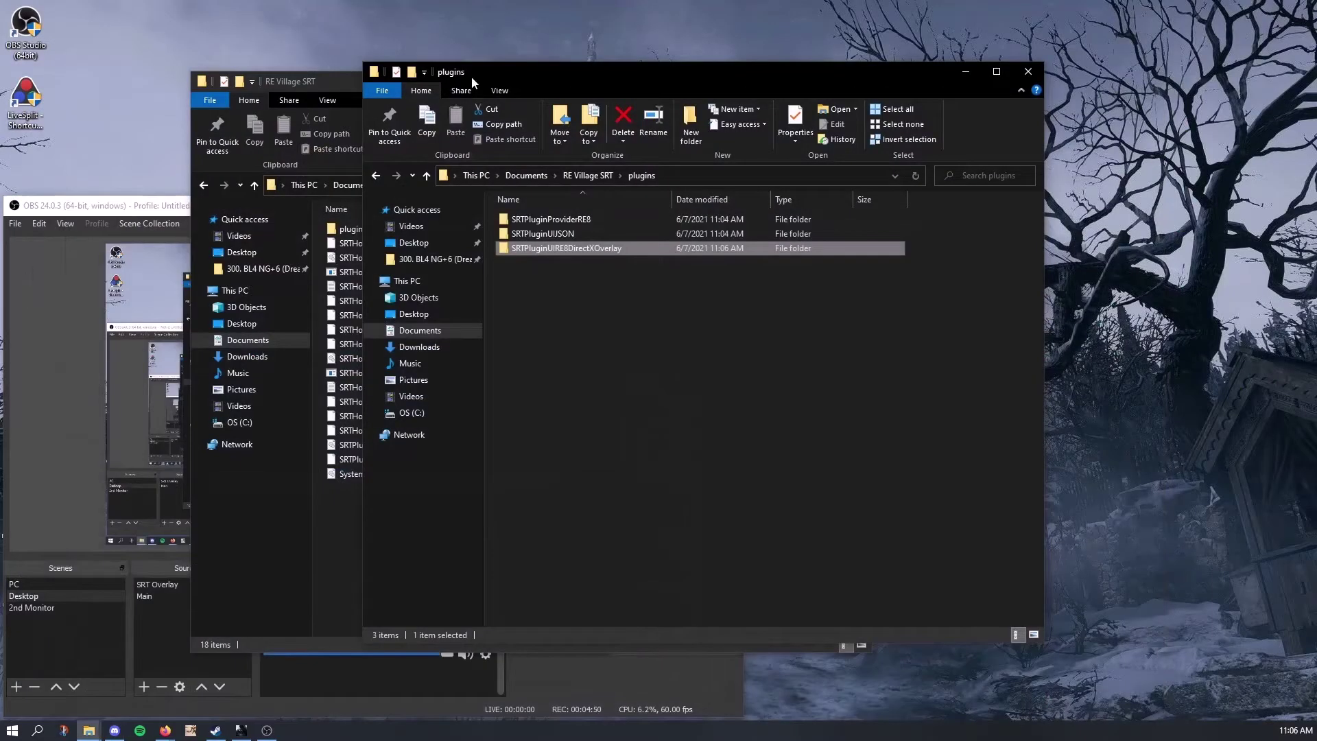
{"action": "left_click", "coordinate": [331, 87]}
{"action": "left_click", "coordinate": [858, 84]}
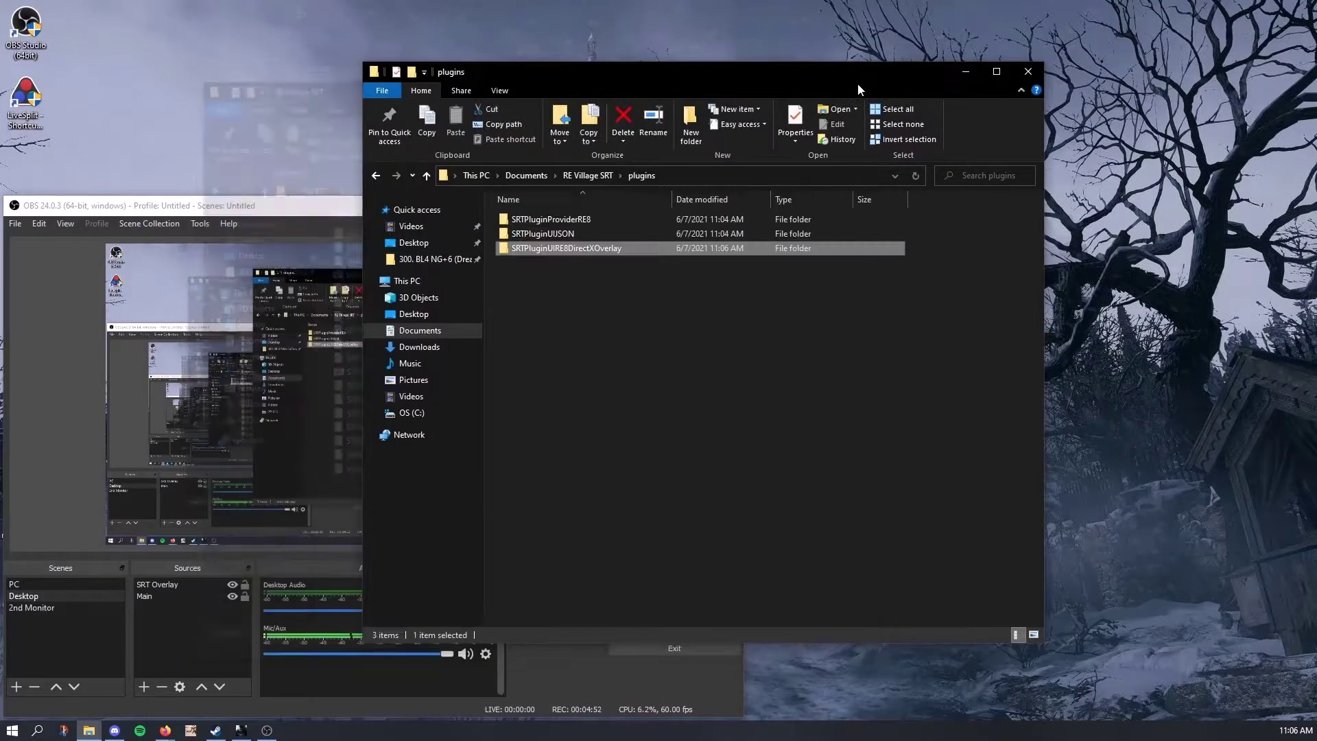
{"action": "left_click_drag", "start_coordinate": [857, 83], "coordinate": [1069, 89]}
{"action": "left_click", "coordinate": [818, 181]}
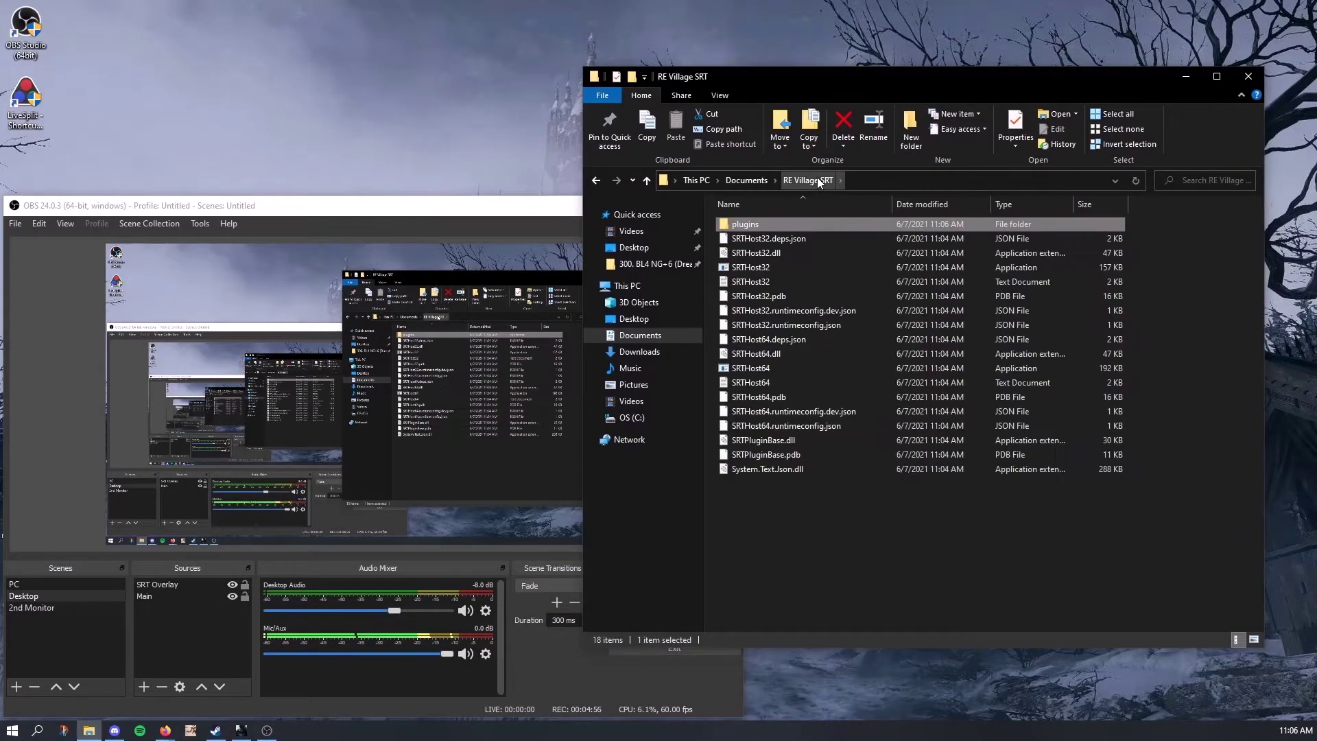
Create a desktop shortcut to the SRTHost64 application from the RE Village SRT folder.
{"action": "left_click", "coordinate": [772, 367]}
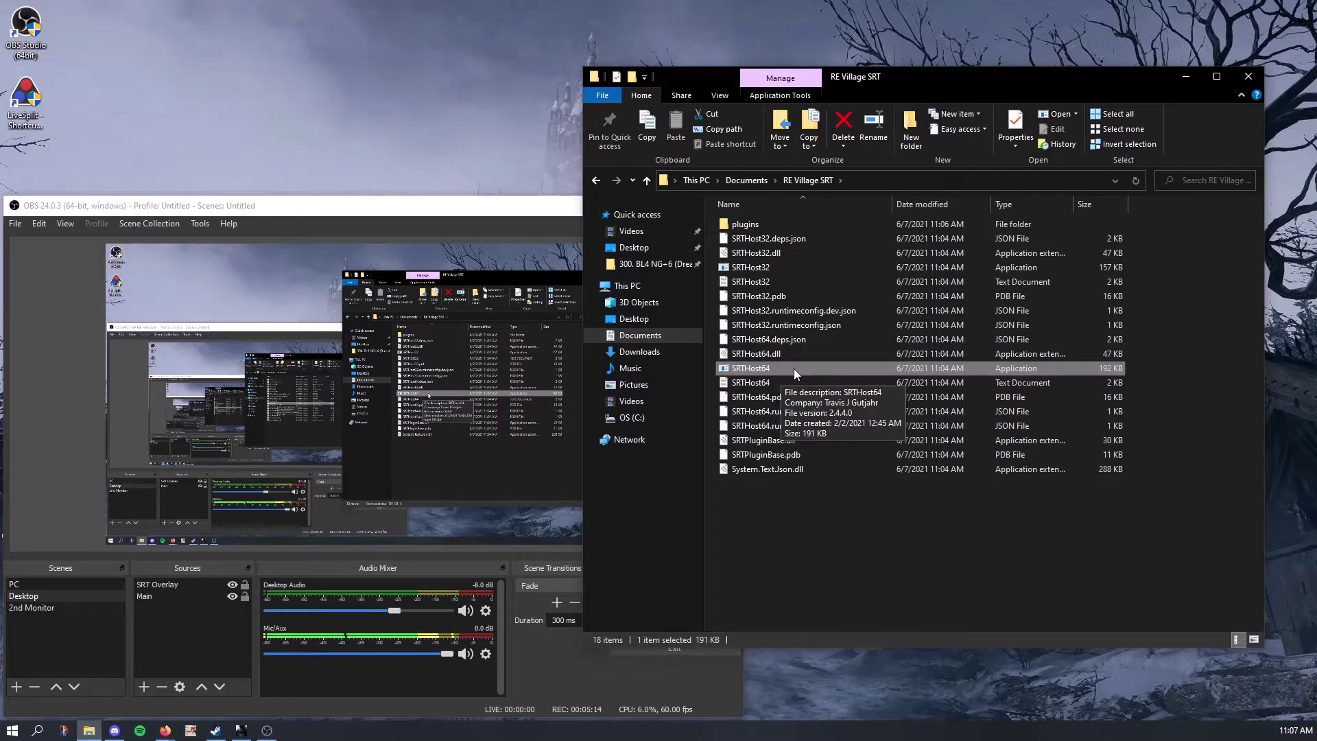
{"action": "left_click_drag", "start_coordinate": [793, 368], "coordinate": [303, 96]}
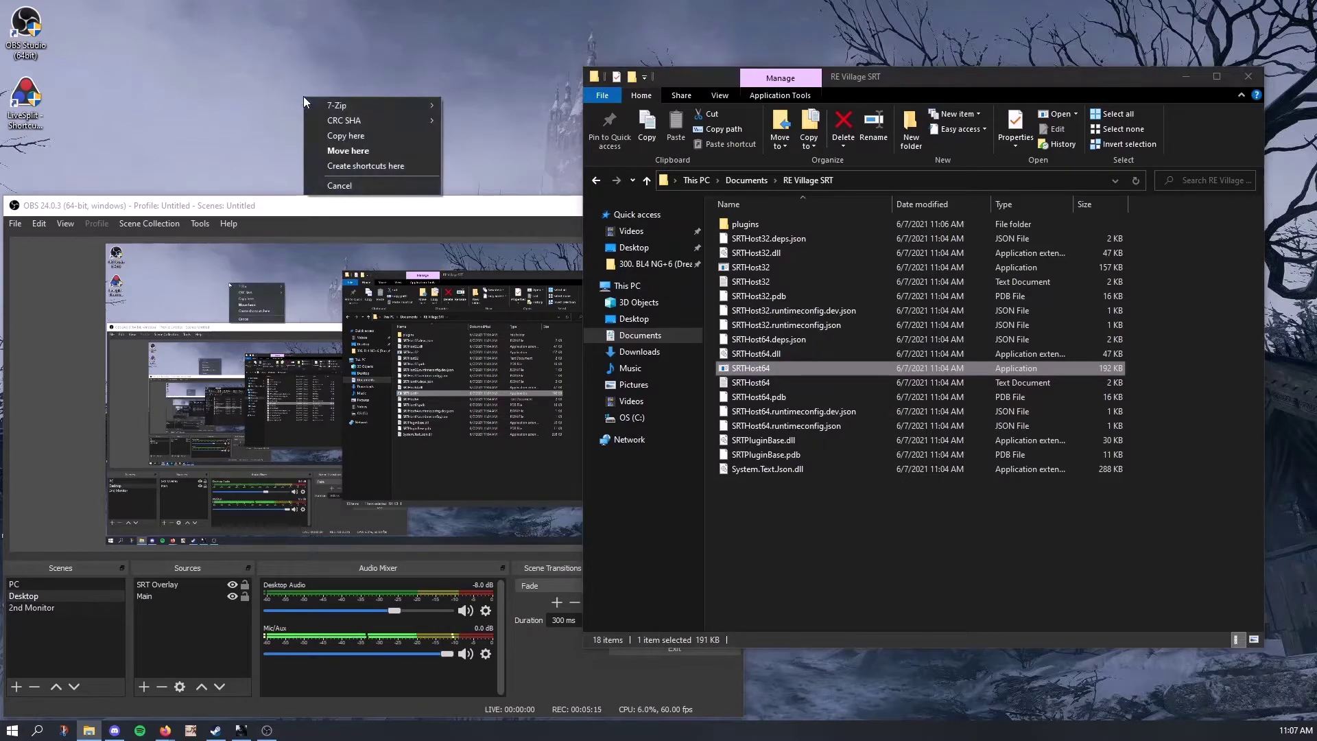
{"action": "left_click", "coordinate": [376, 158]}
Set the SRTHost64 shortcut to always run as an administrator and place it below the LiveSplit shortcut on the desktop.
{"action": "right_click", "coordinate": [295, 30]}
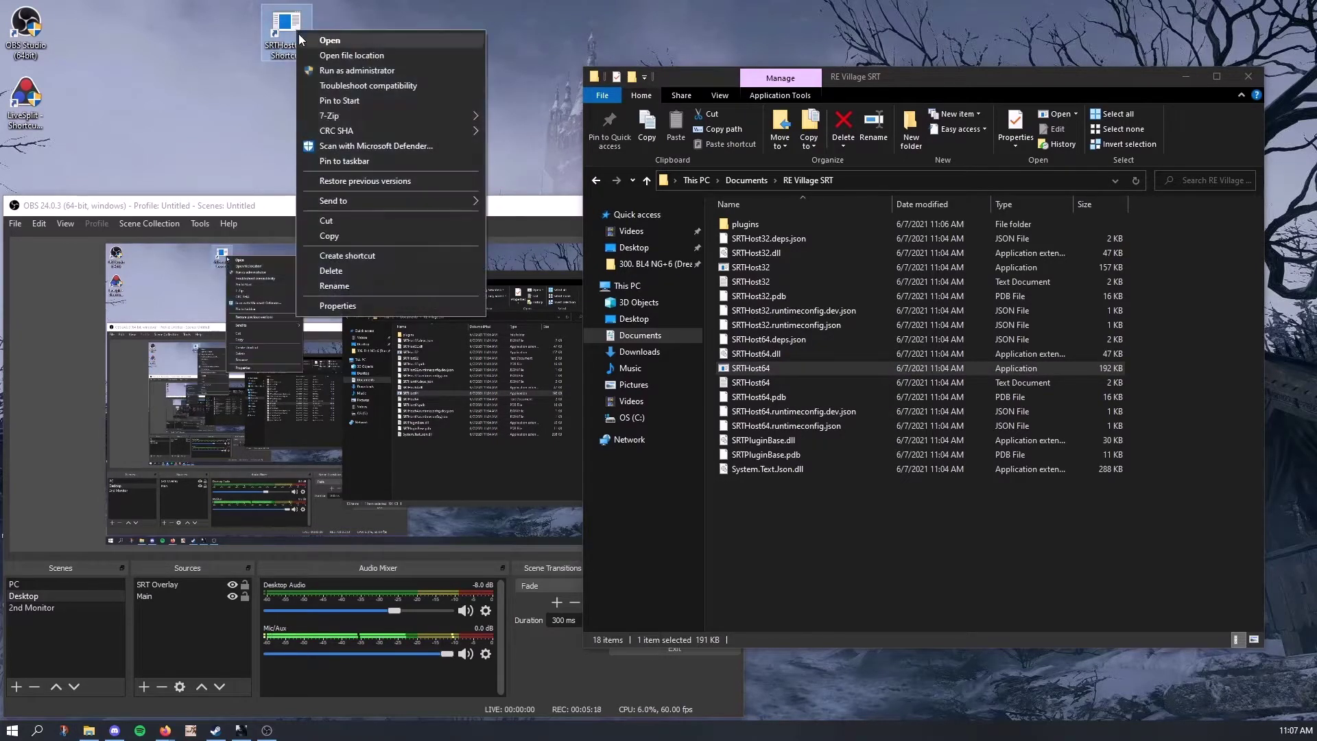
{"action": "left_click", "coordinate": [368, 306]}
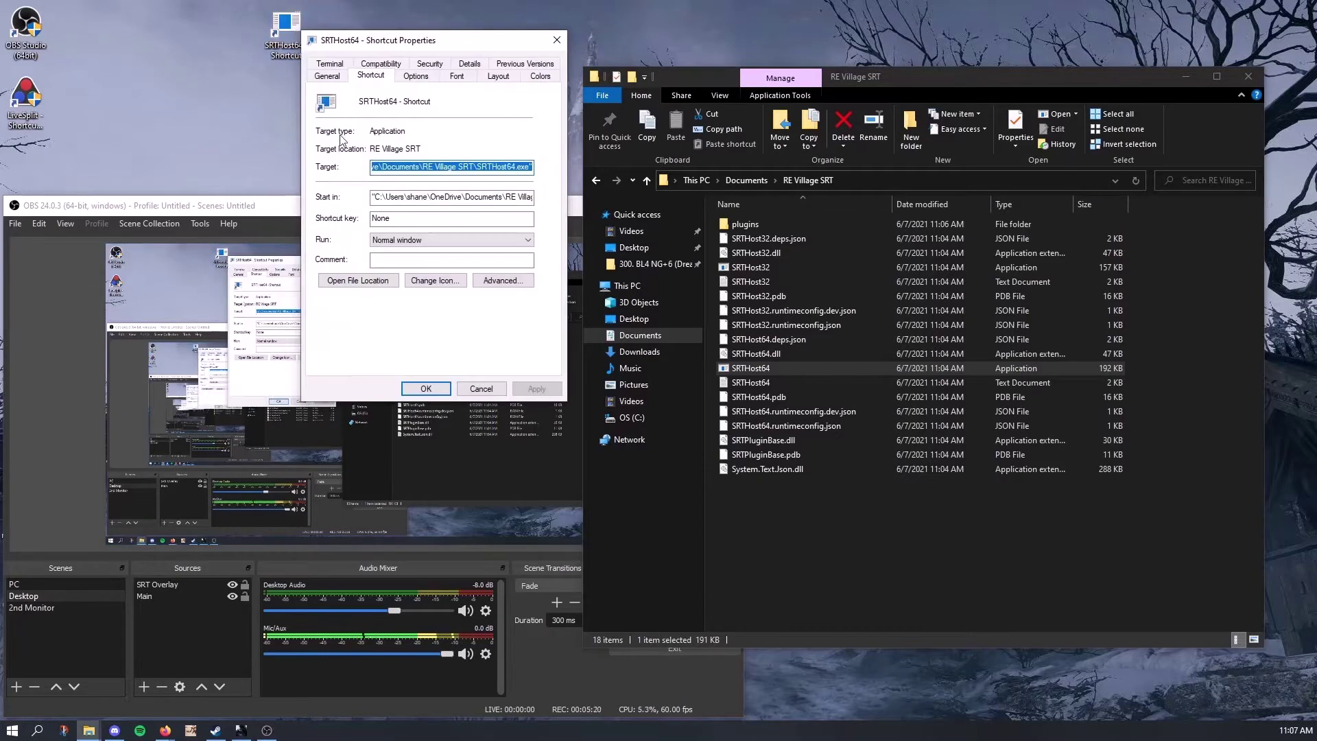
{"action": "left_click", "coordinate": [381, 65]}
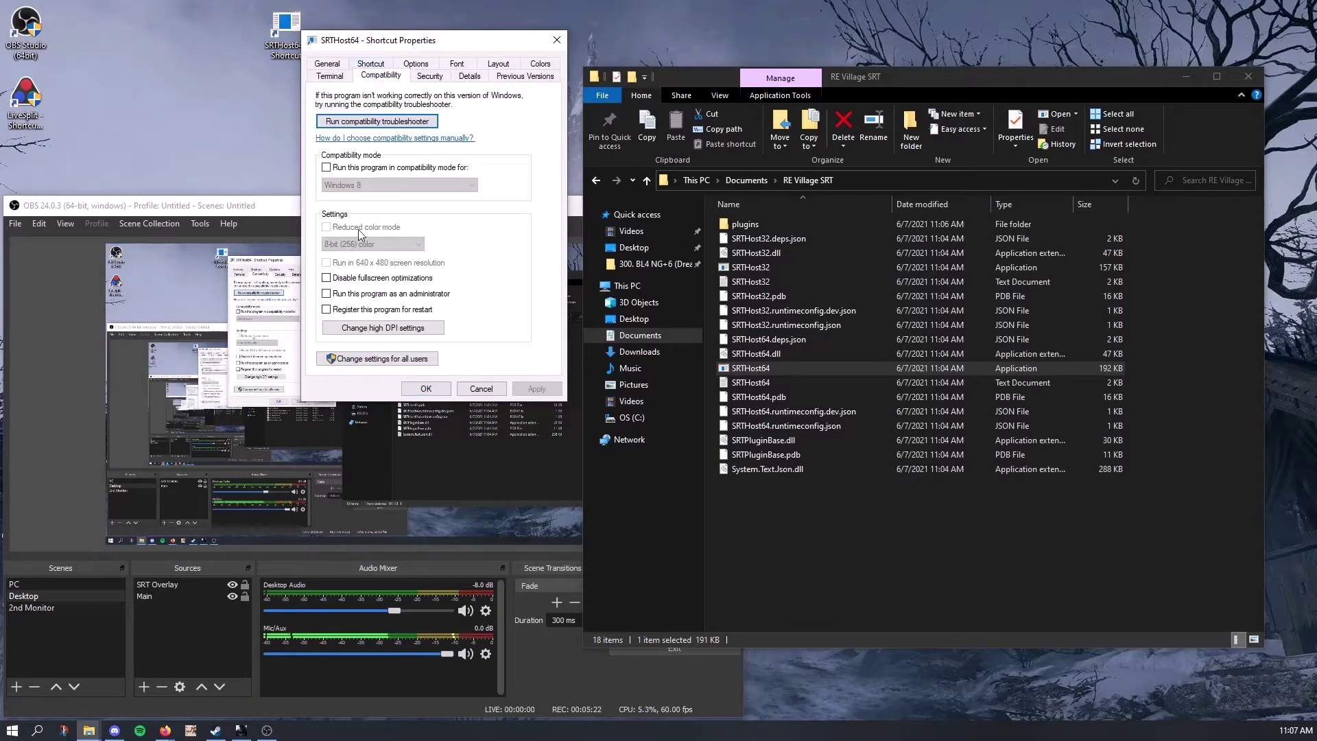
{"action": "left_click", "coordinate": [327, 293]}
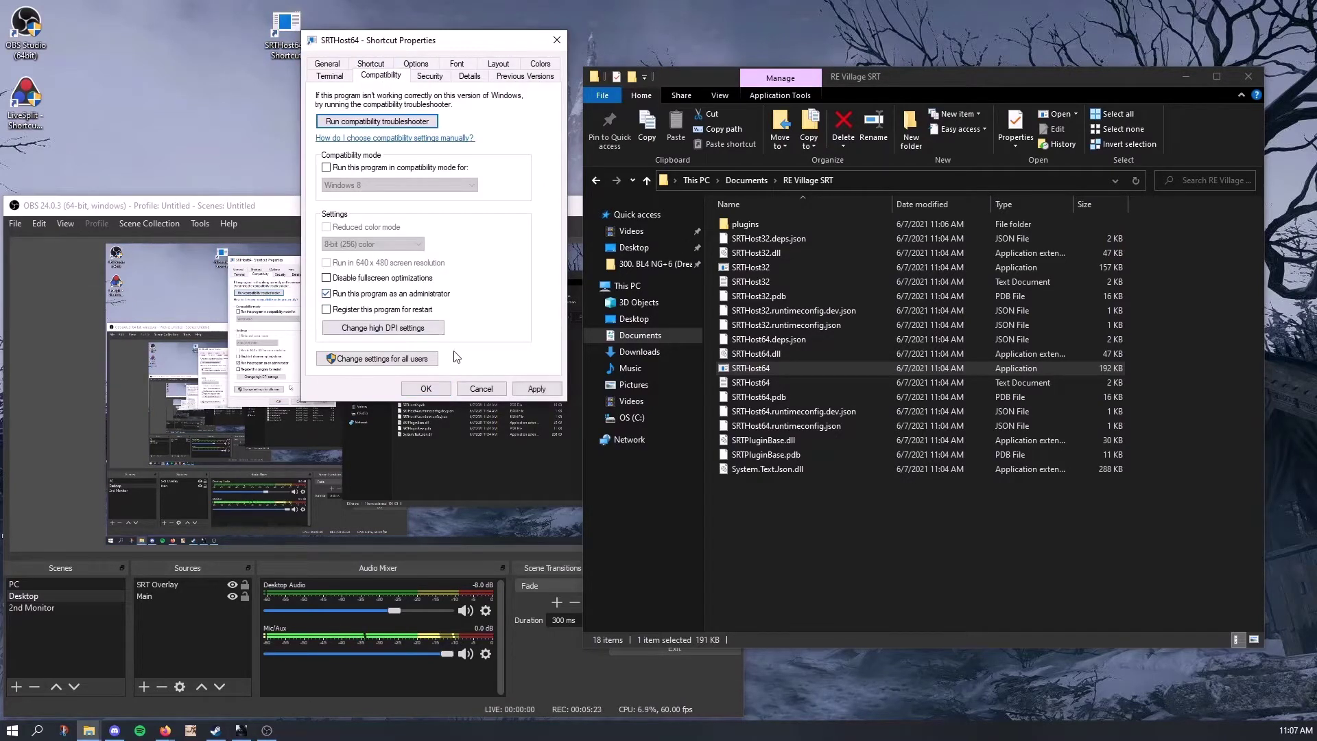
{"action": "left_click", "coordinate": [426, 389]}
{"action": "left_click_drag", "start_coordinate": [286, 29], "coordinate": [34, 164]}
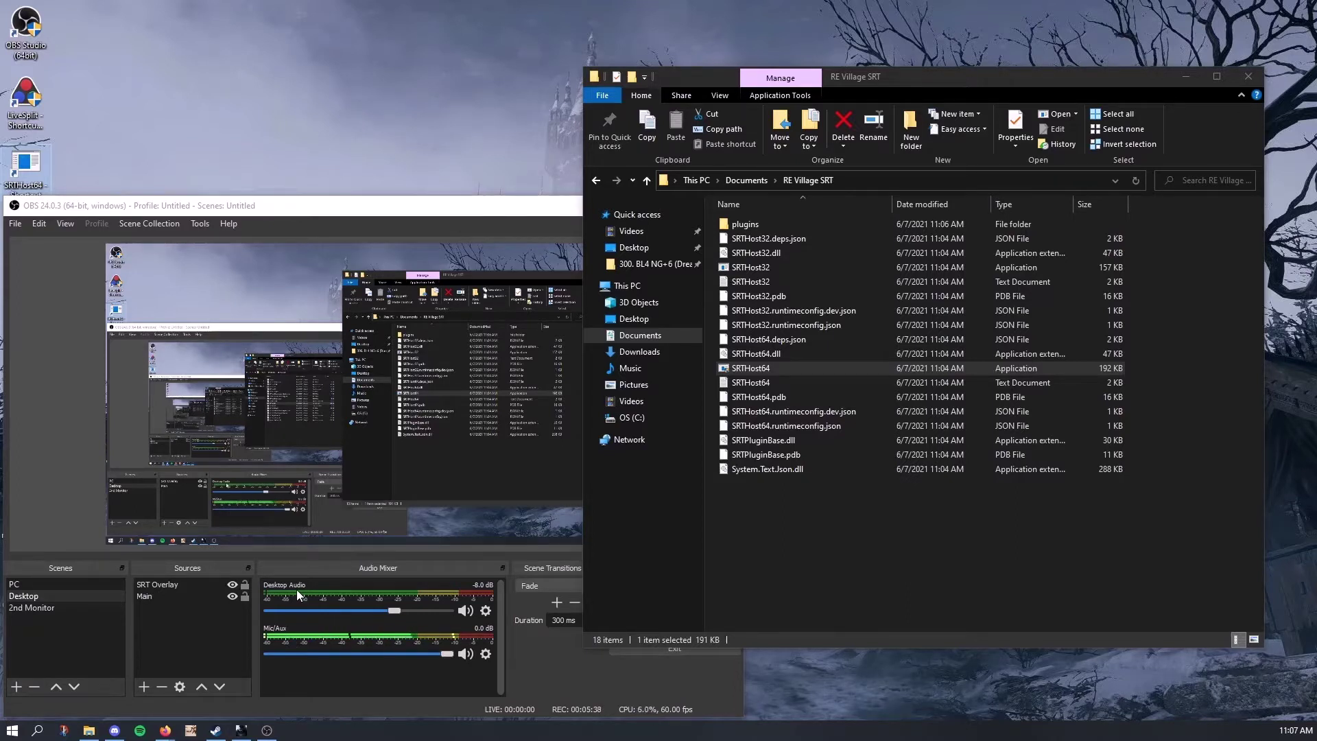
Launch SRTHost64 from its desktop shortcut and allow it through the firewall on both private and public networks.
{"action": "double_click", "coordinate": [31, 163]}
{"action": "left_click_drag", "start_coordinate": [956, 92], "coordinate": [945, 55]}
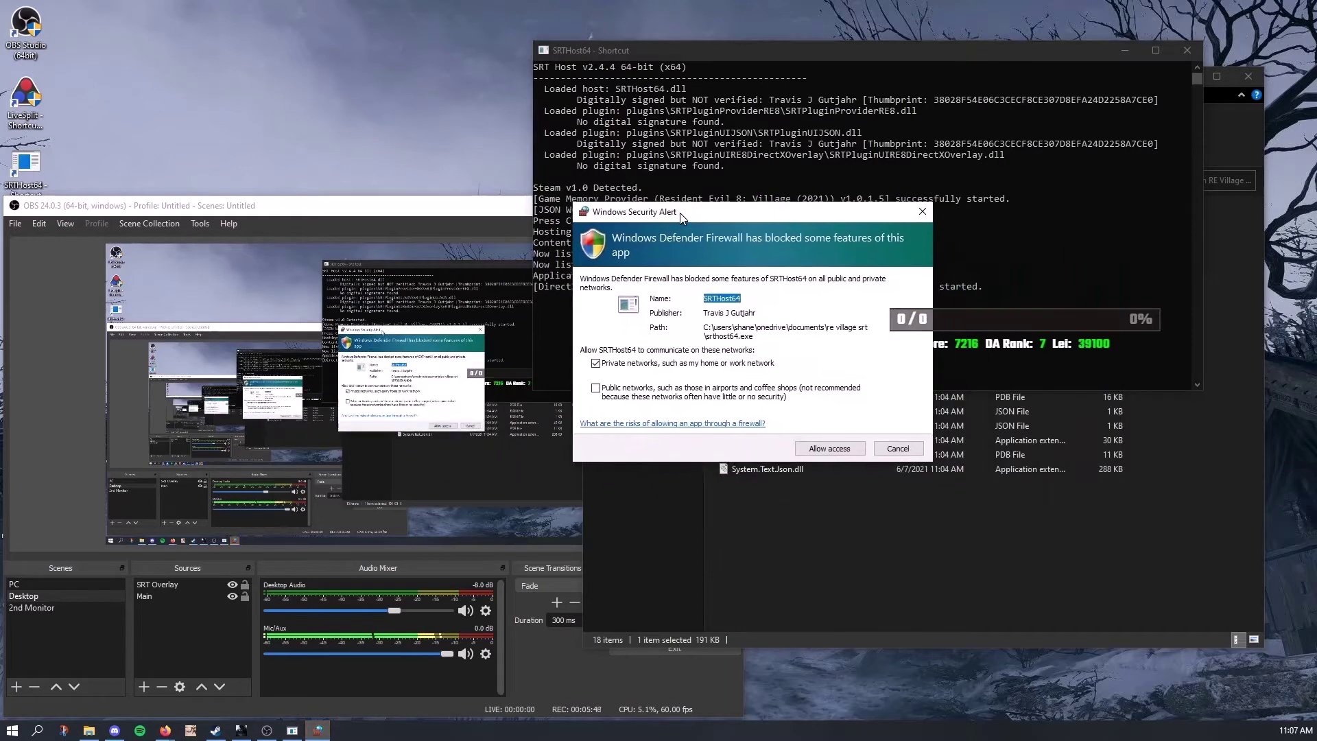
{"action": "left_click", "coordinate": [603, 371]}
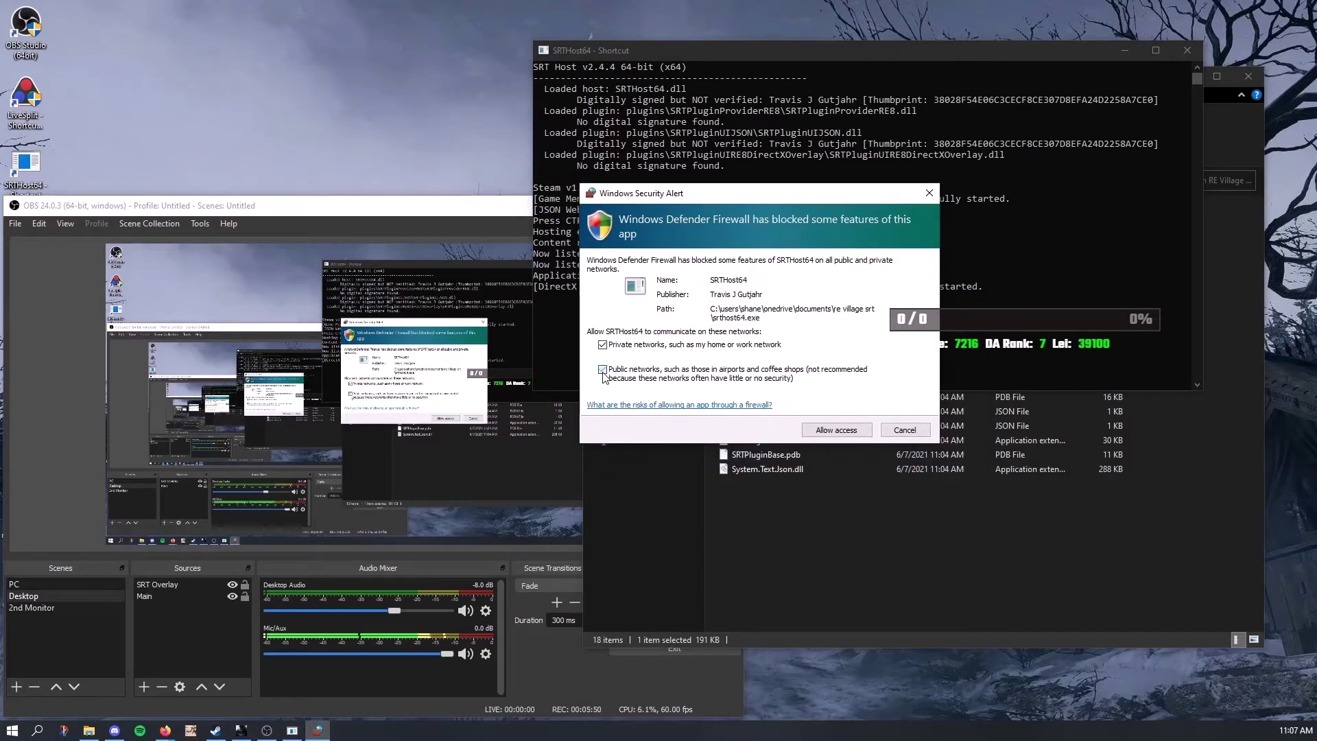
{"action": "left_click", "coordinate": [852, 432]}
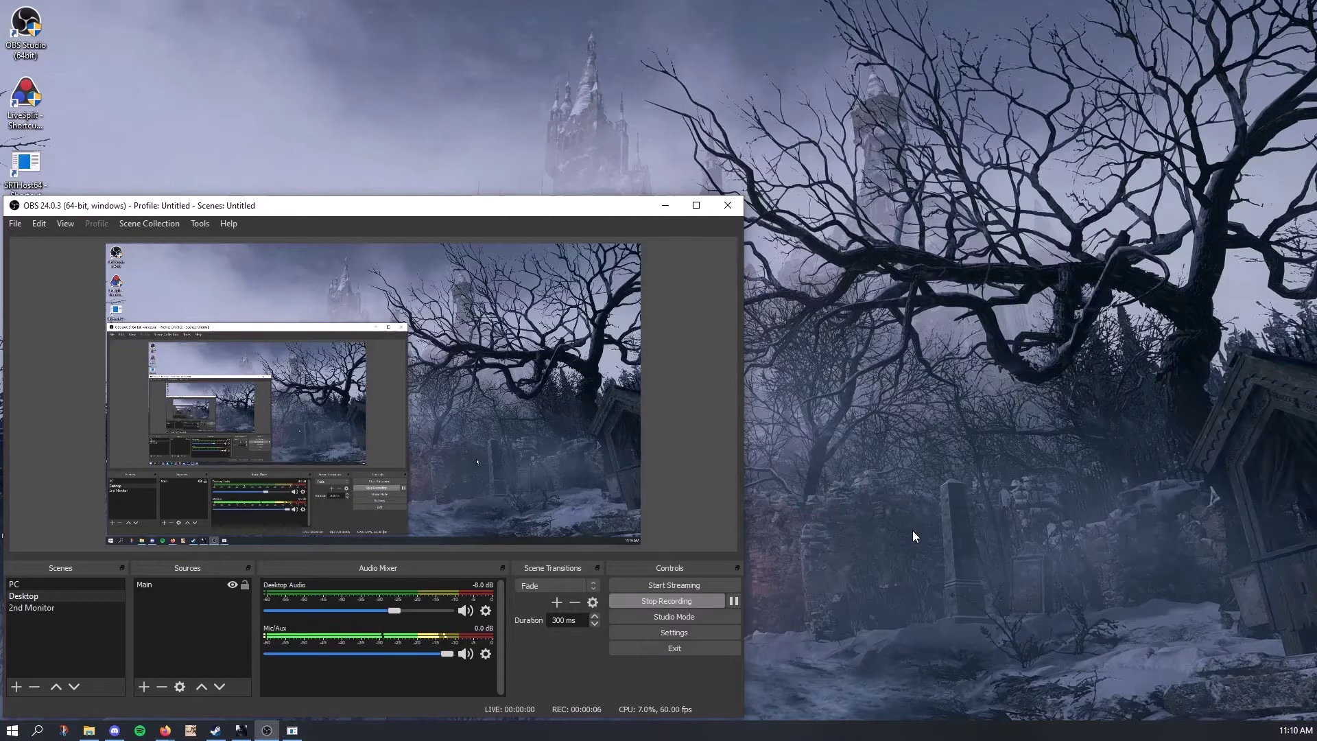
{"action": "left_click", "coordinate": [115, 731]}
{"action": "left_click", "coordinate": [1104, 34]}
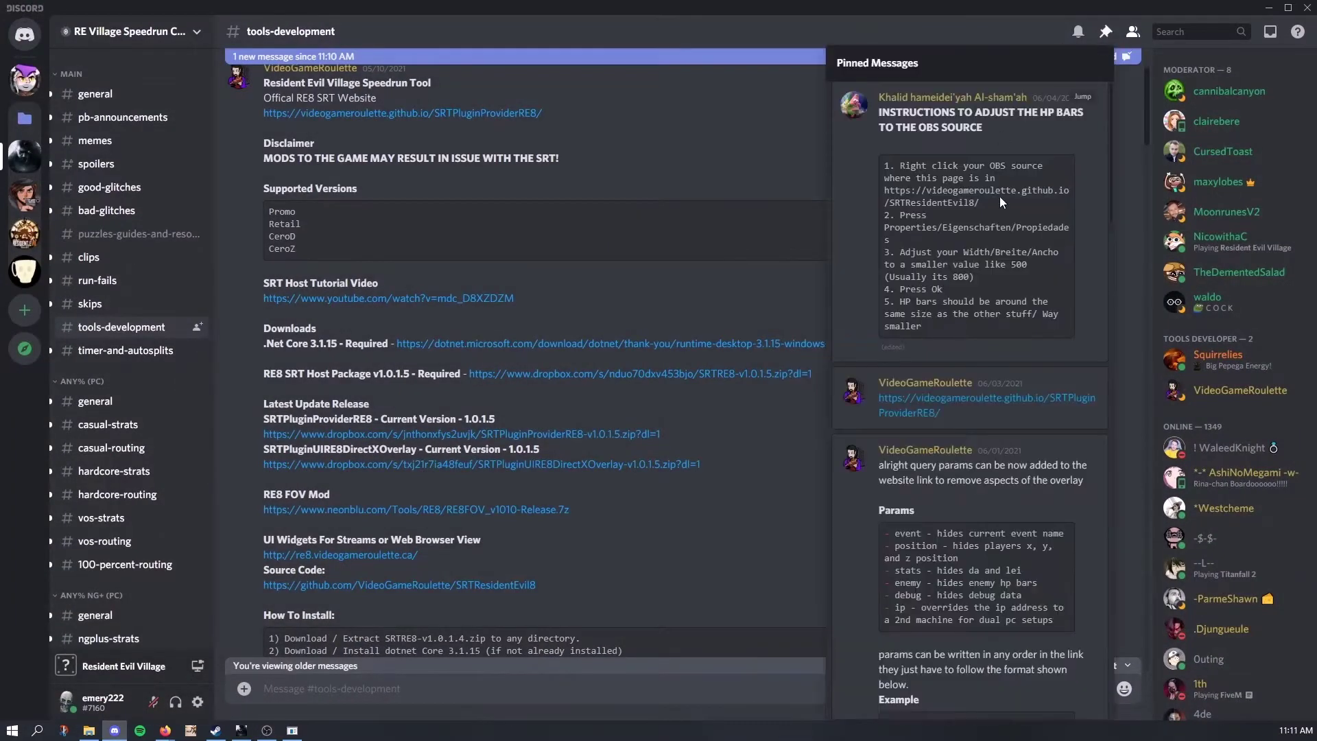
{"action": "left_click_drag", "start_coordinate": [981, 203], "coordinate": [886, 195]}
{"action": "key", "text": "ctrl+c"}
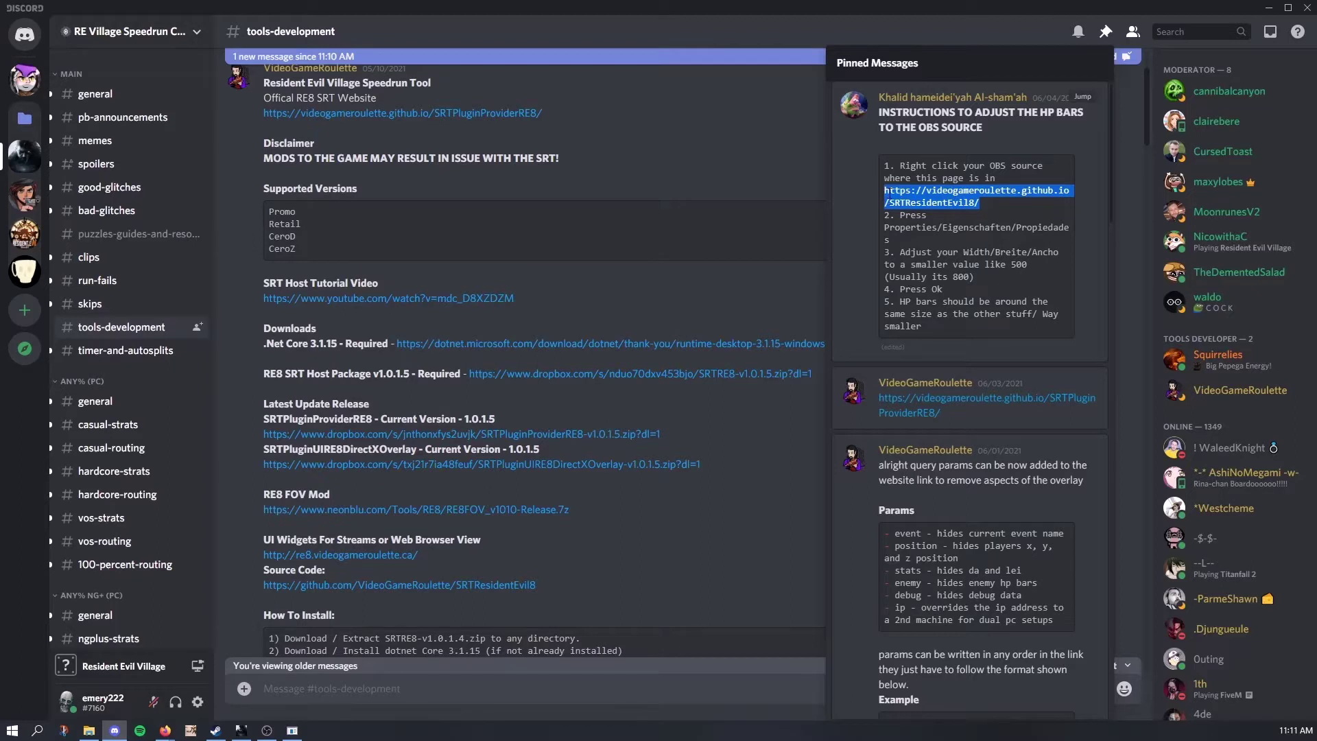
{"action": "left_click", "coordinate": [1025, 204]}
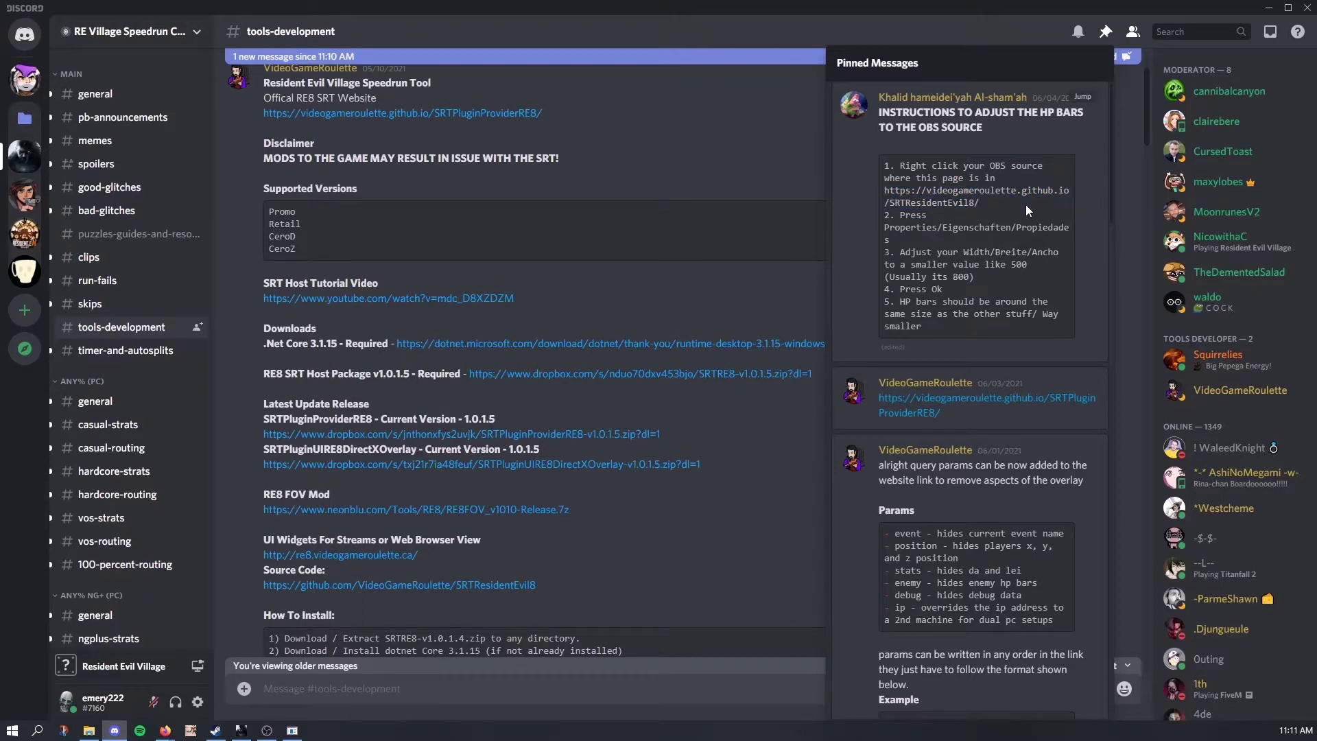
{"action": "left_click", "coordinate": [1104, 32]}
{"action": "left_click", "coordinate": [1267, 12]}
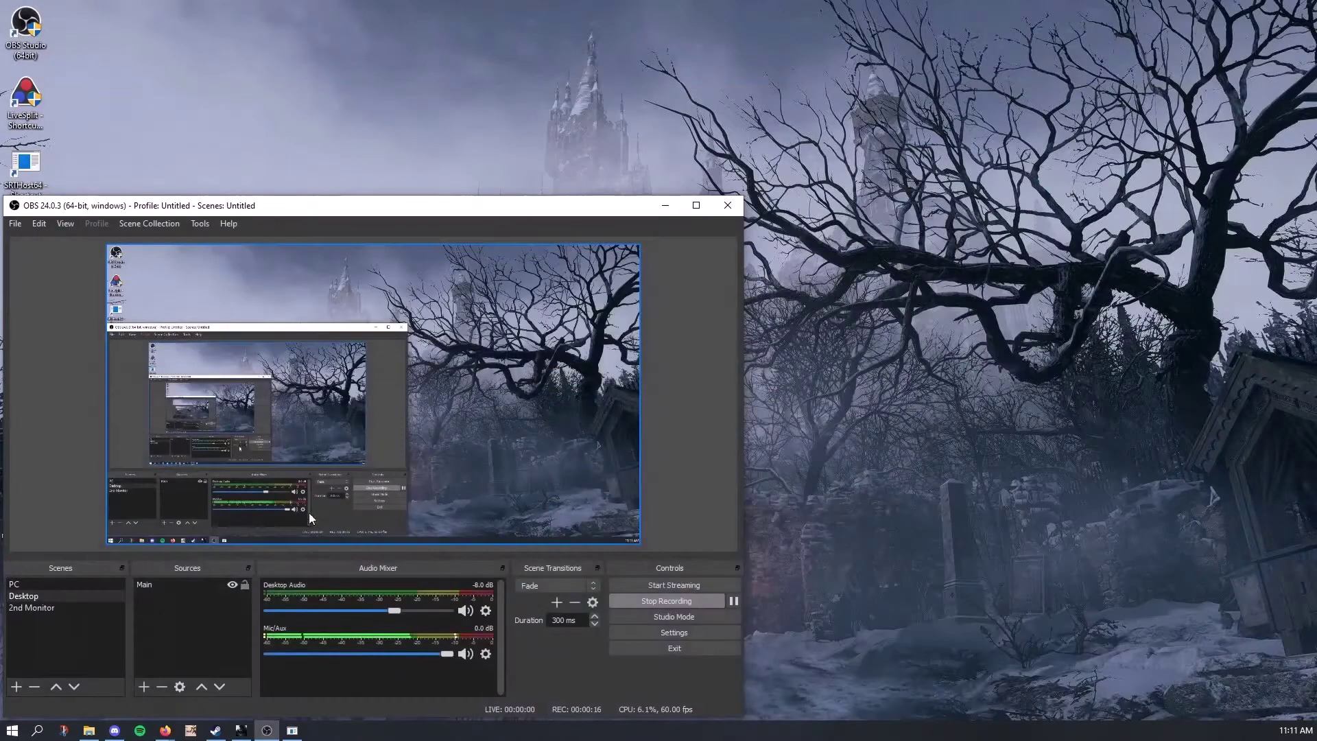
Add a new browser source named SRT Overlay to the Desktop scene.
{"action": "left_click", "coordinate": [143, 688]}
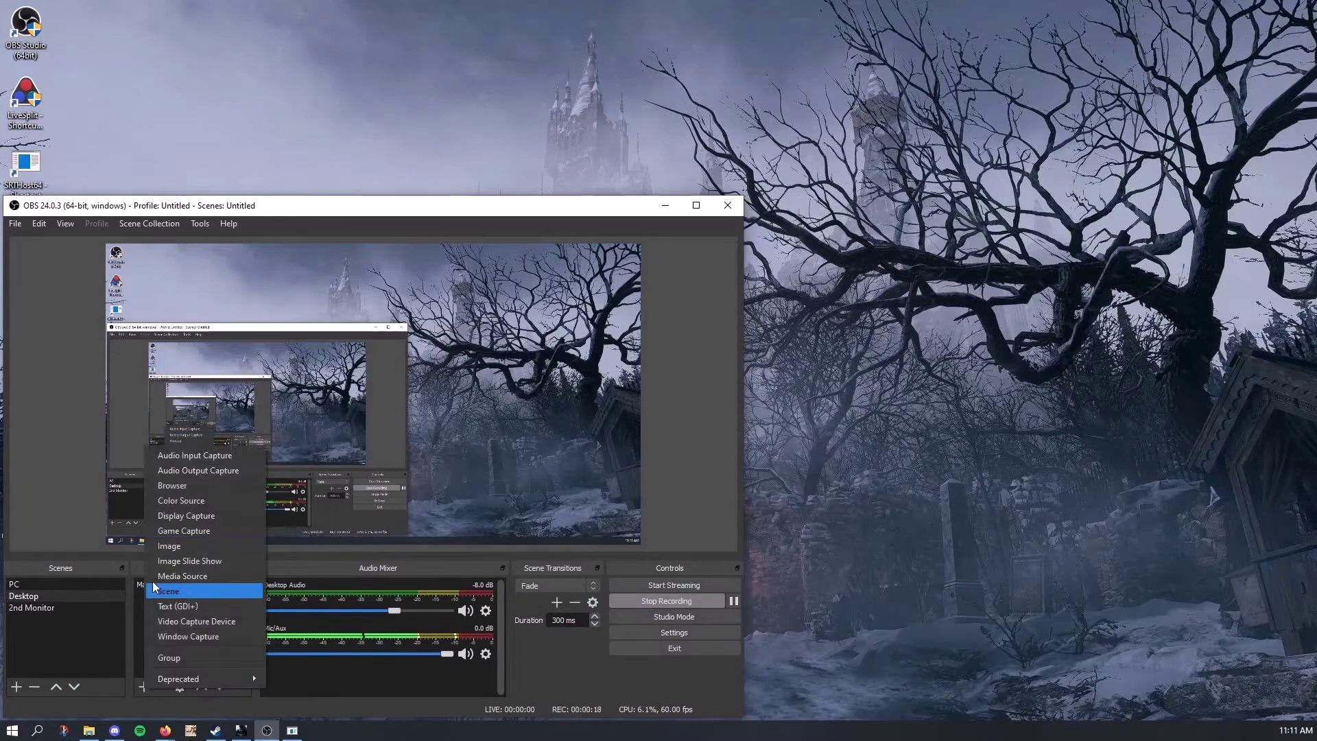
{"action": "left_click", "coordinate": [173, 485]}
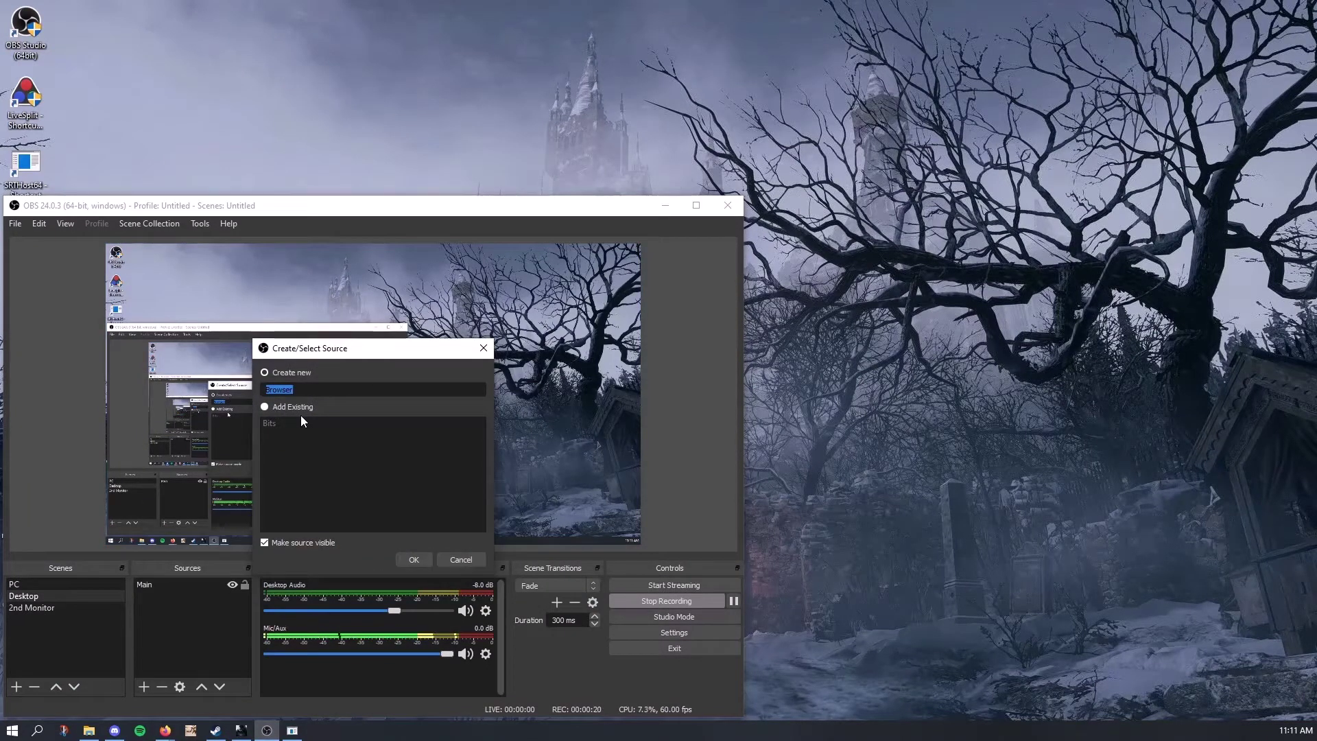
{"action": "type", "text": "SRT Overlay"}
{"action": "left_click", "coordinate": [413, 560]}
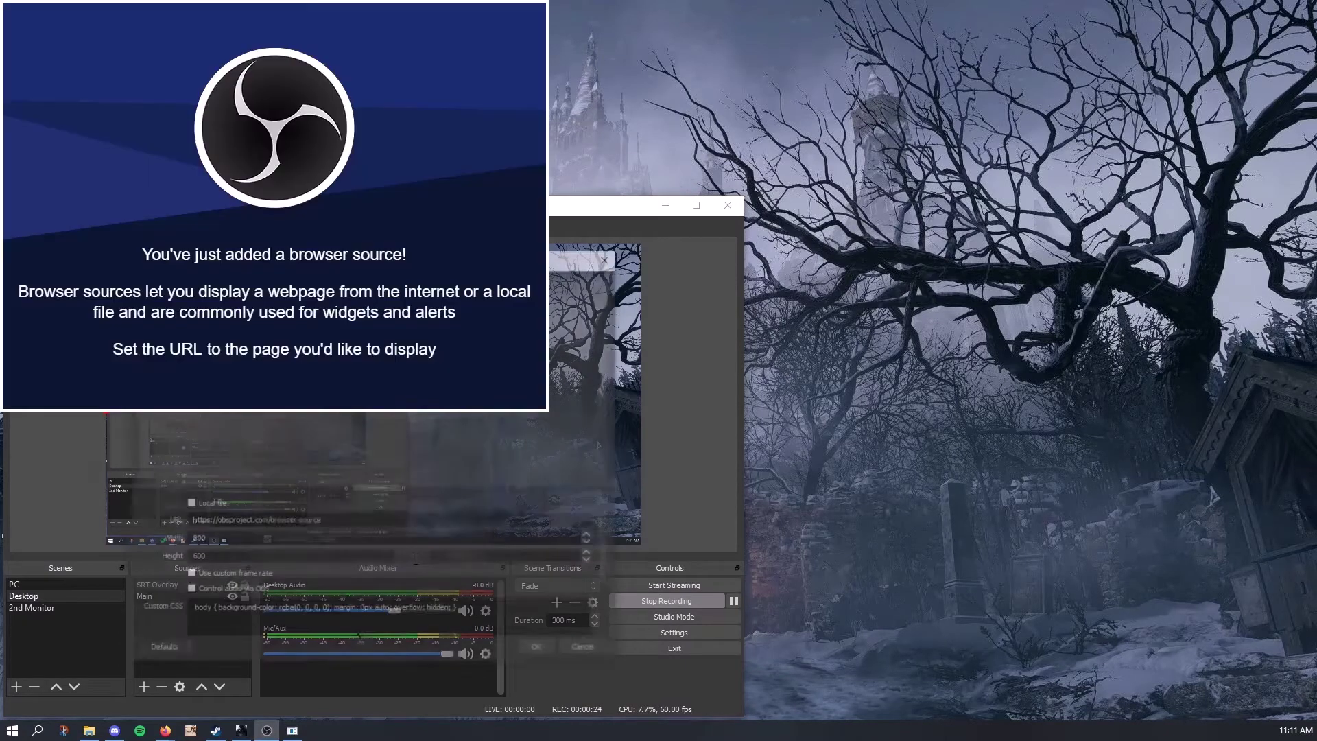
{"action": "left_click_drag", "start_coordinate": [576, 256], "coordinate": [1216, 229]}
{"action": "left_click_drag", "start_coordinate": [979, 495], "coordinate": [823, 492]}
{"action": "key", "text": "ctrl+v"}
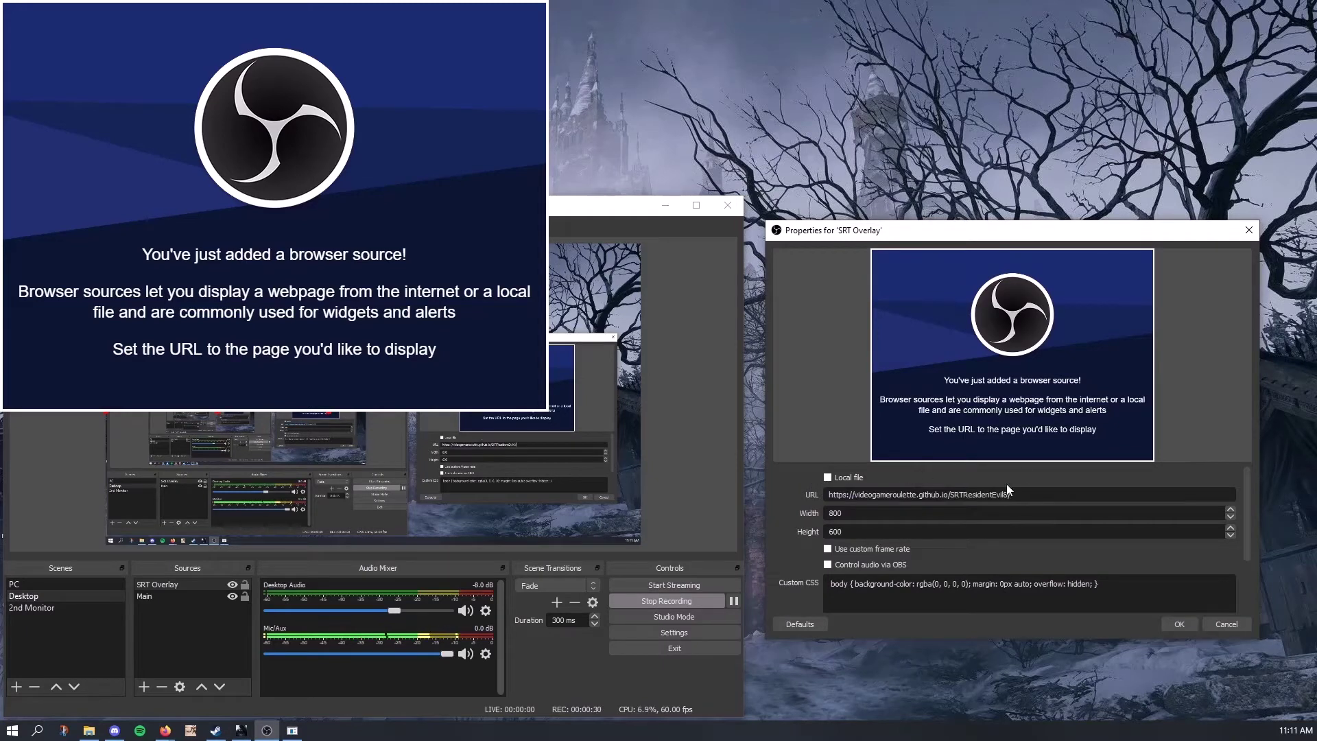
{"action": "left_click", "coordinate": [1178, 623]}
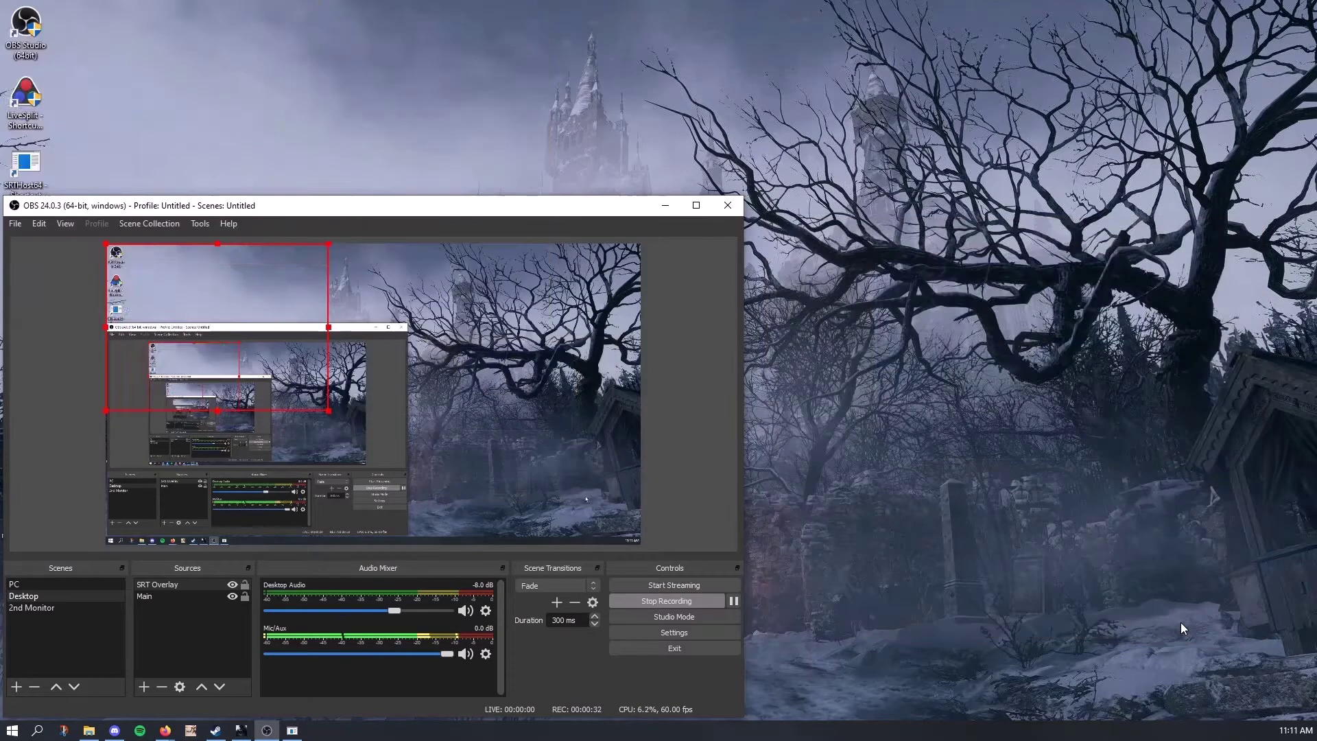
{"action": "left_click_drag", "start_coordinate": [220, 280], "coordinate": [515, 492]}
{"action": "left_click", "coordinate": [693, 426]}
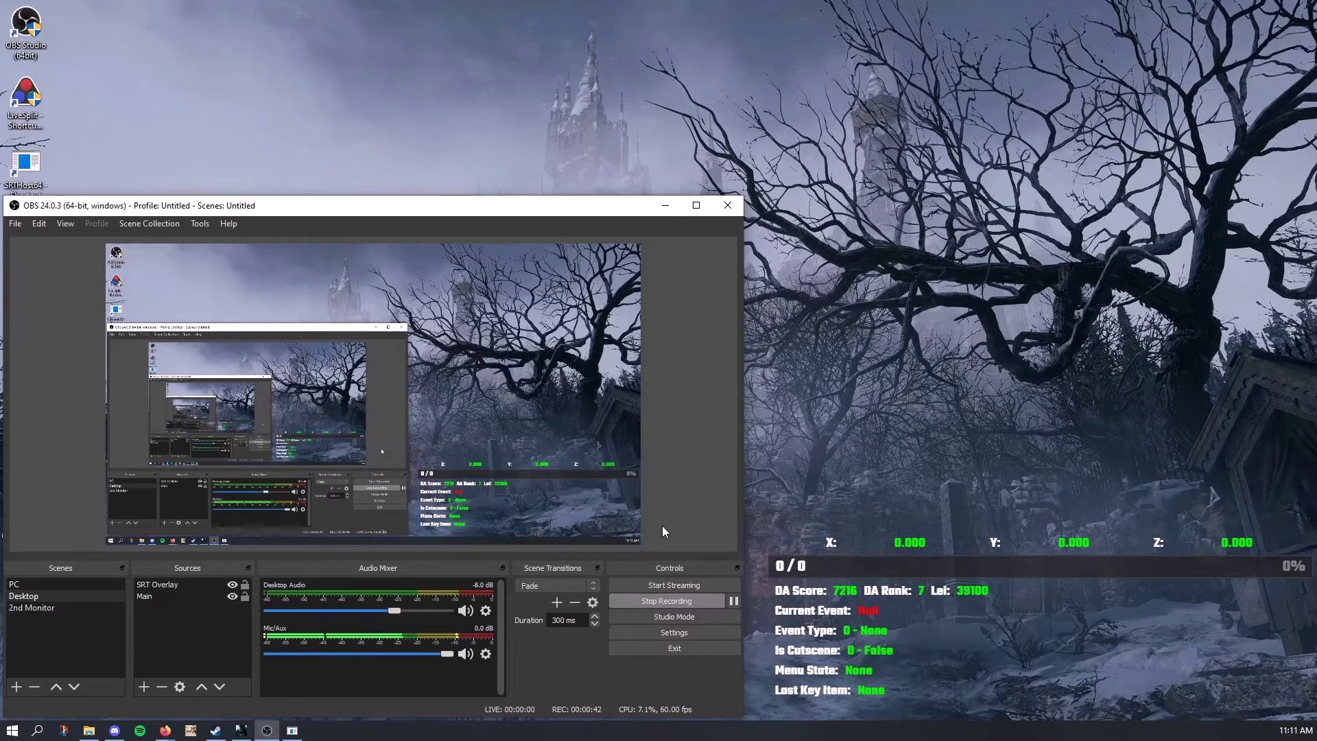
Set the SRT Overlay browser source's width to 400 and deselect the source.
{"action": "left_click", "coordinate": [171, 583]}
{"action": "right_click", "coordinate": [170, 583]}
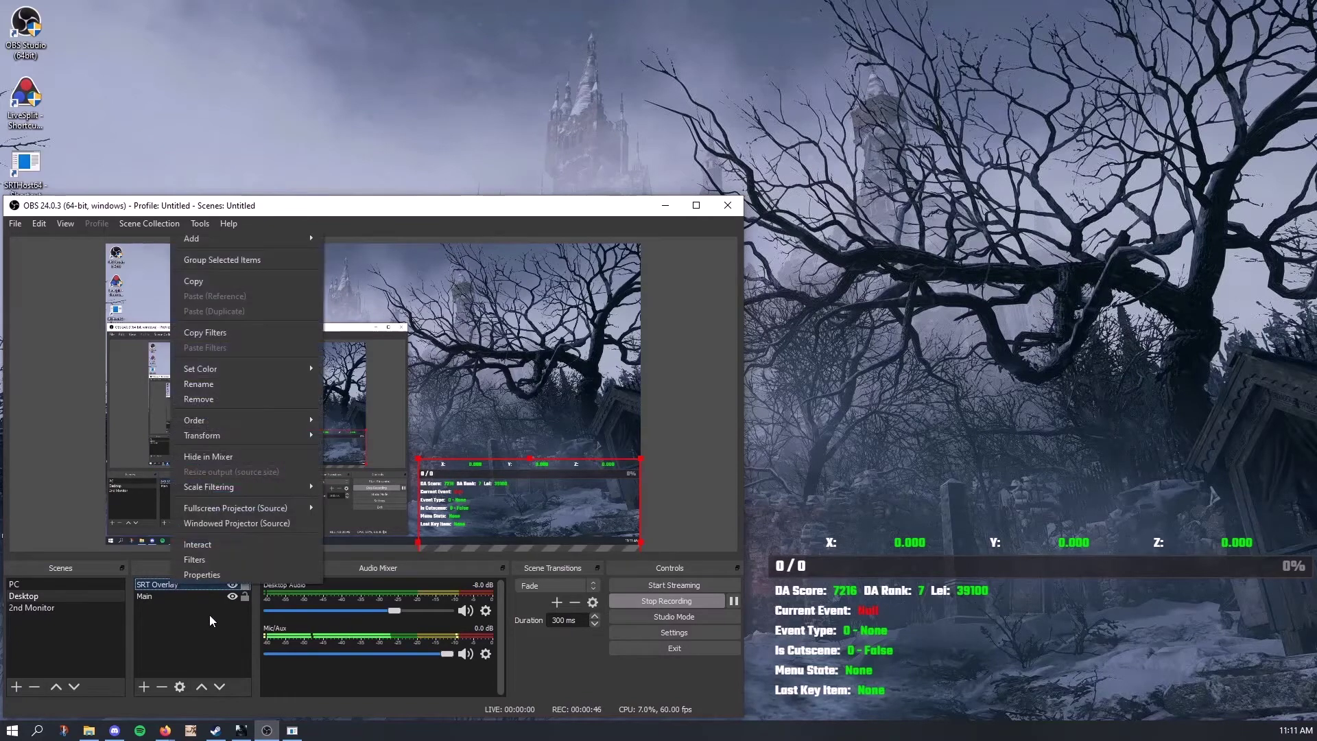
{"action": "left_click", "coordinate": [209, 578]}
{"action": "left_click_drag", "start_coordinate": [473, 269], "coordinate": [1140, 52]}
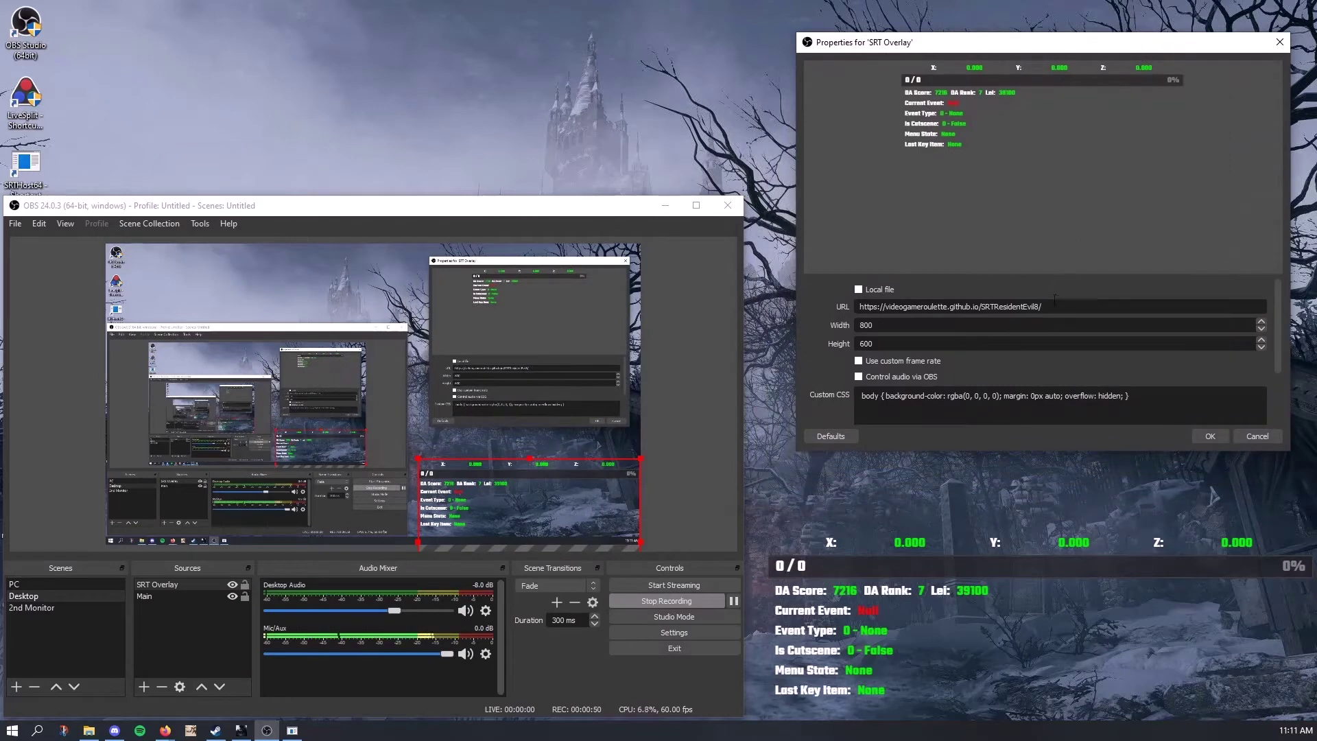
{"action": "left_click_drag", "start_coordinate": [862, 325], "coordinate": [859, 324]}
{"action": "left_click", "coordinate": [1211, 437]}
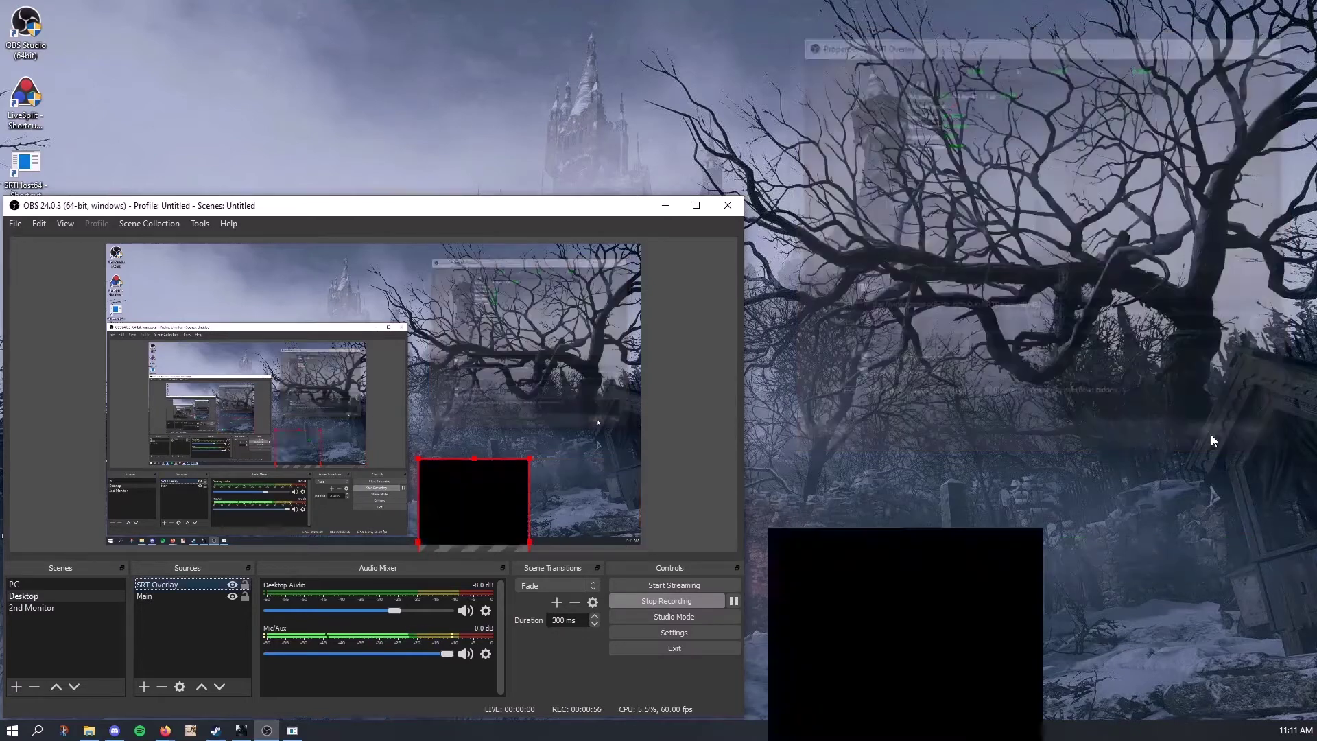
{"action": "left_click", "coordinate": [660, 474]}
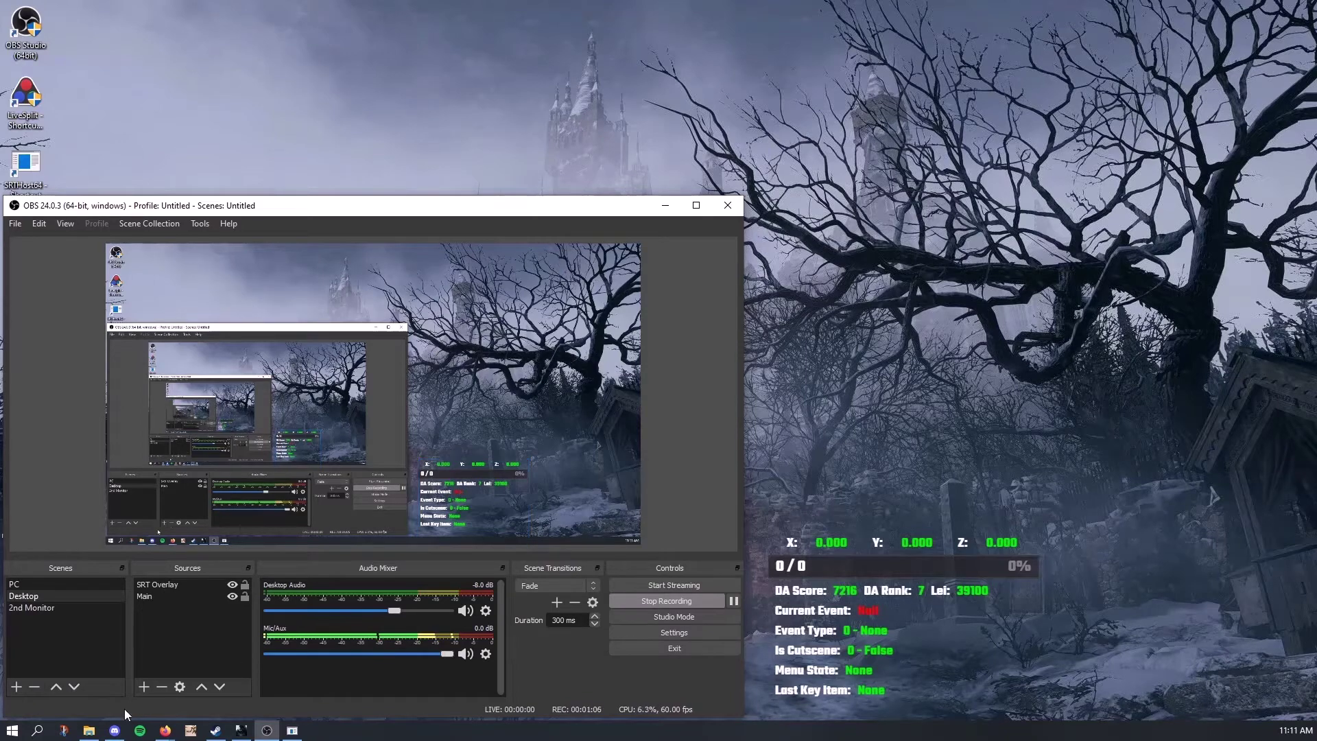
Look up the overlay's URL parameters in Discord's pinned messages and append ?event=0&position=0&debug=0 to the SRT Overlay source's URL in OBS.
{"action": "left_click", "coordinate": [114, 730]}
{"action": "left_click", "coordinate": [1107, 32]}
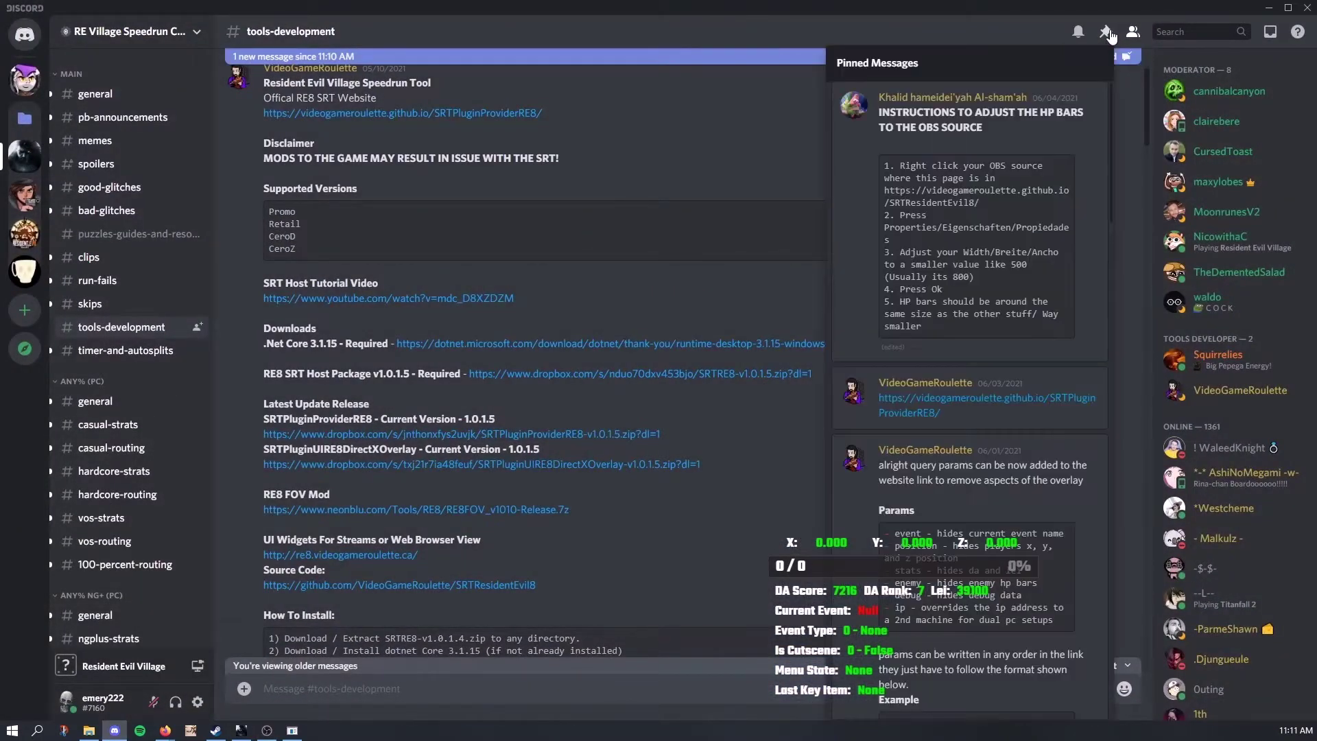
{"action": "scroll", "coordinate": [981, 270], "scroll_direction": "down", "scroll_amount": 3}
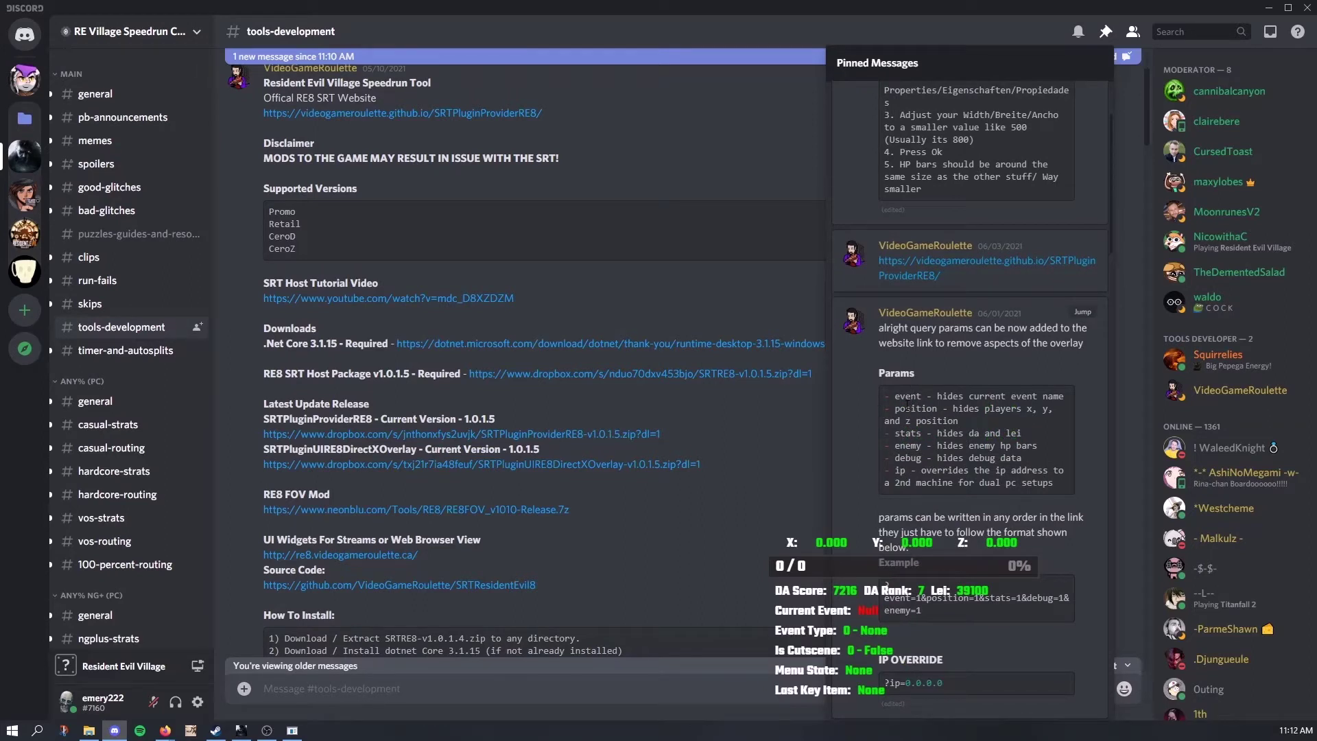
{"action": "left_click", "coordinate": [1106, 34]}
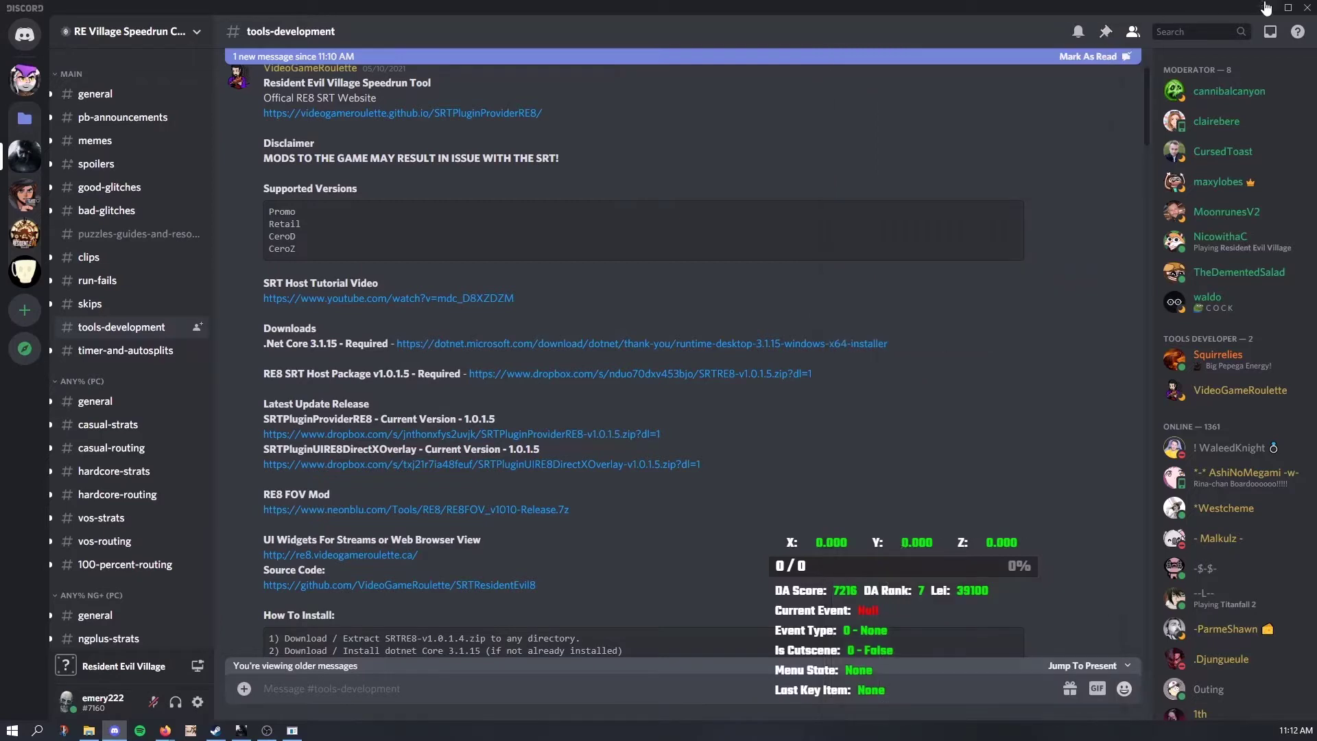
{"action": "left_click", "coordinate": [1268, 7]}
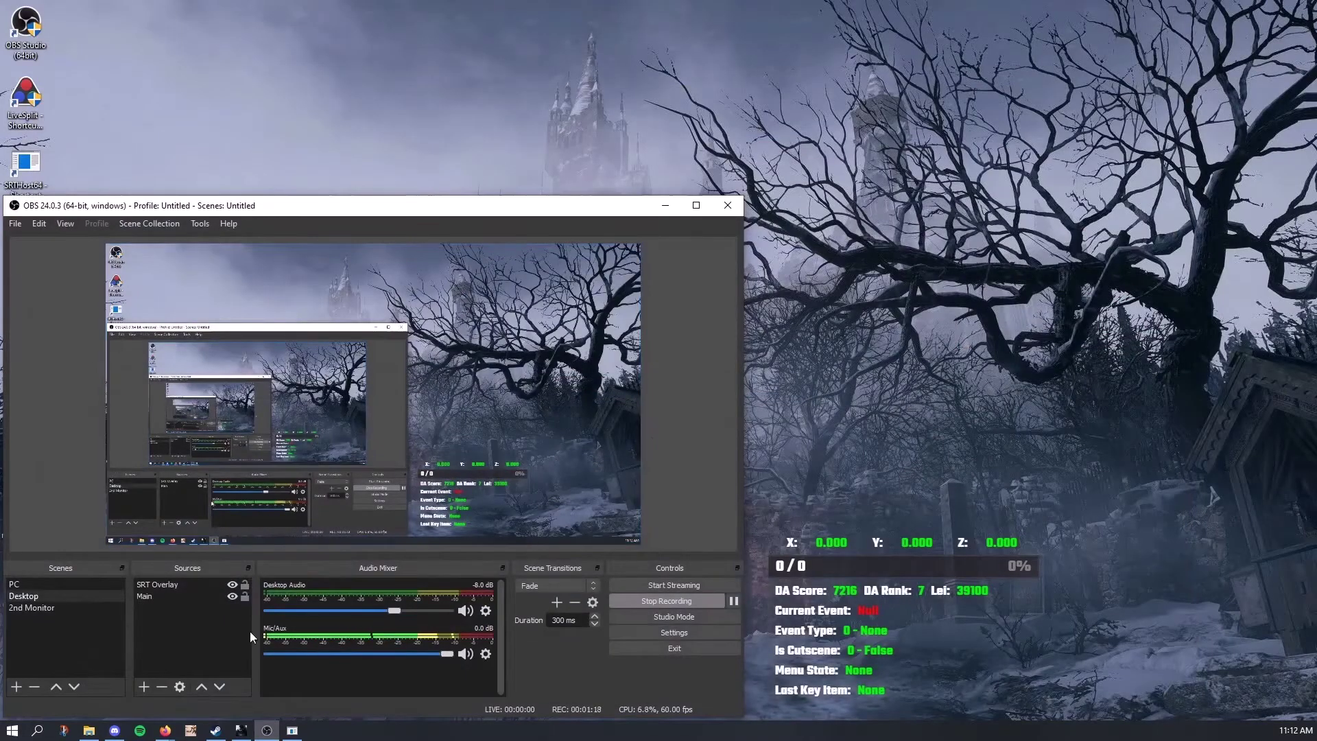
{"action": "left_click", "coordinate": [162, 587]}
{"action": "right_click", "coordinate": [164, 586]}
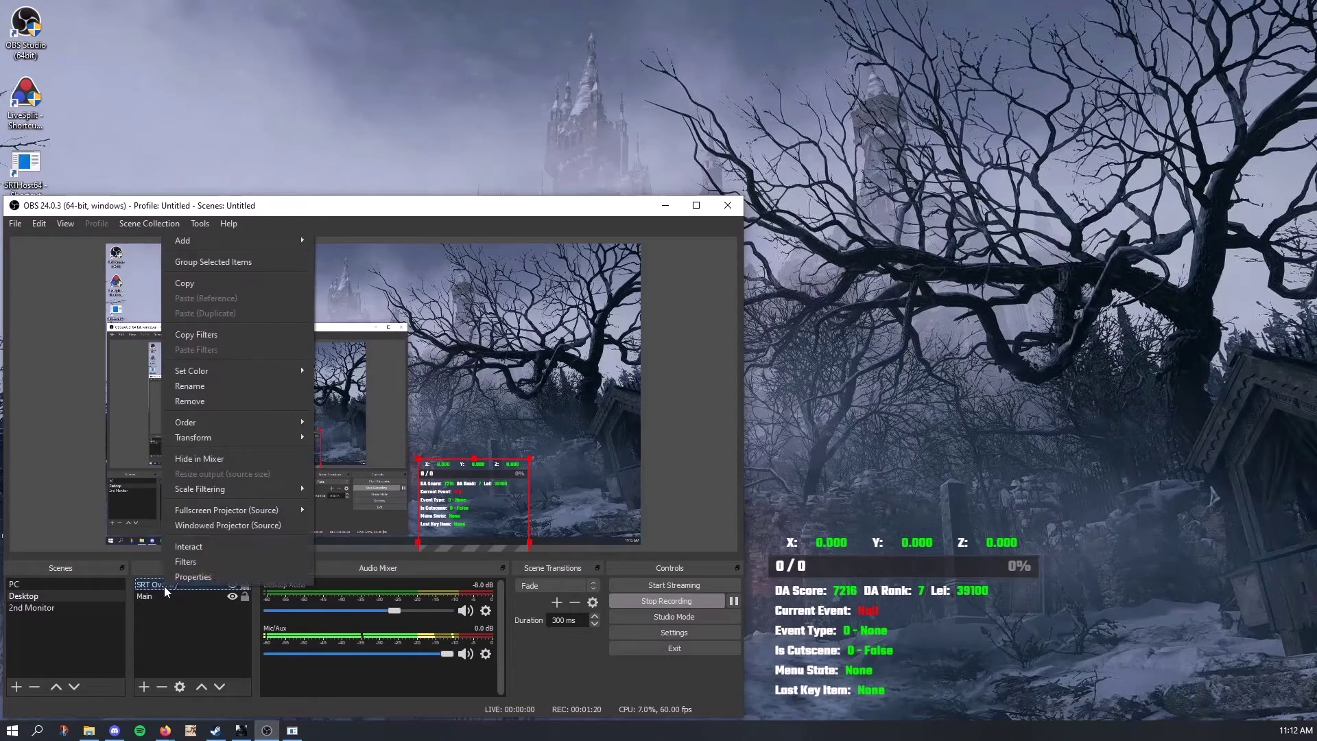
{"action": "left_click", "coordinate": [192, 574]}
{"action": "left_click_drag", "start_coordinate": [419, 267], "coordinate": [1075, 61]}
{"action": "left_click", "coordinate": [1048, 313]}
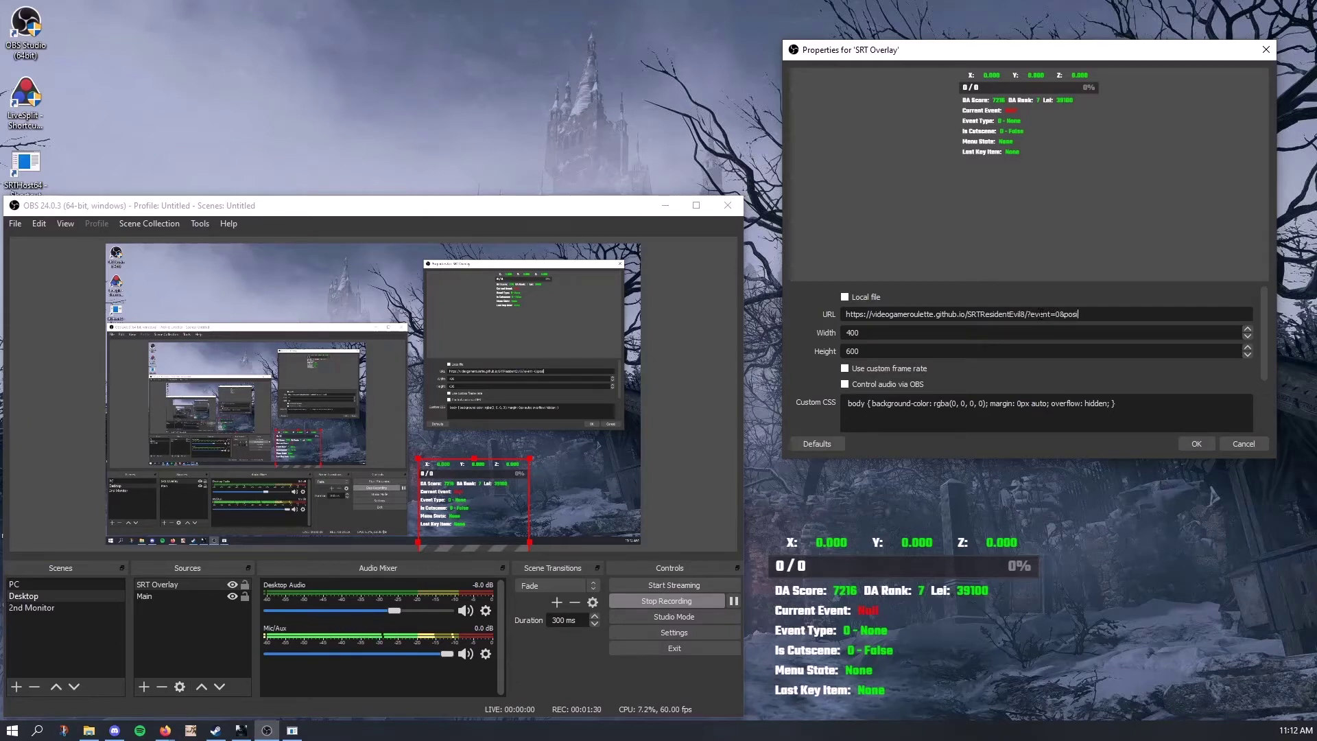
{"action": "type", "text": "=0&debug=0"}
{"action": "left_click", "coordinate": [1195, 444]}
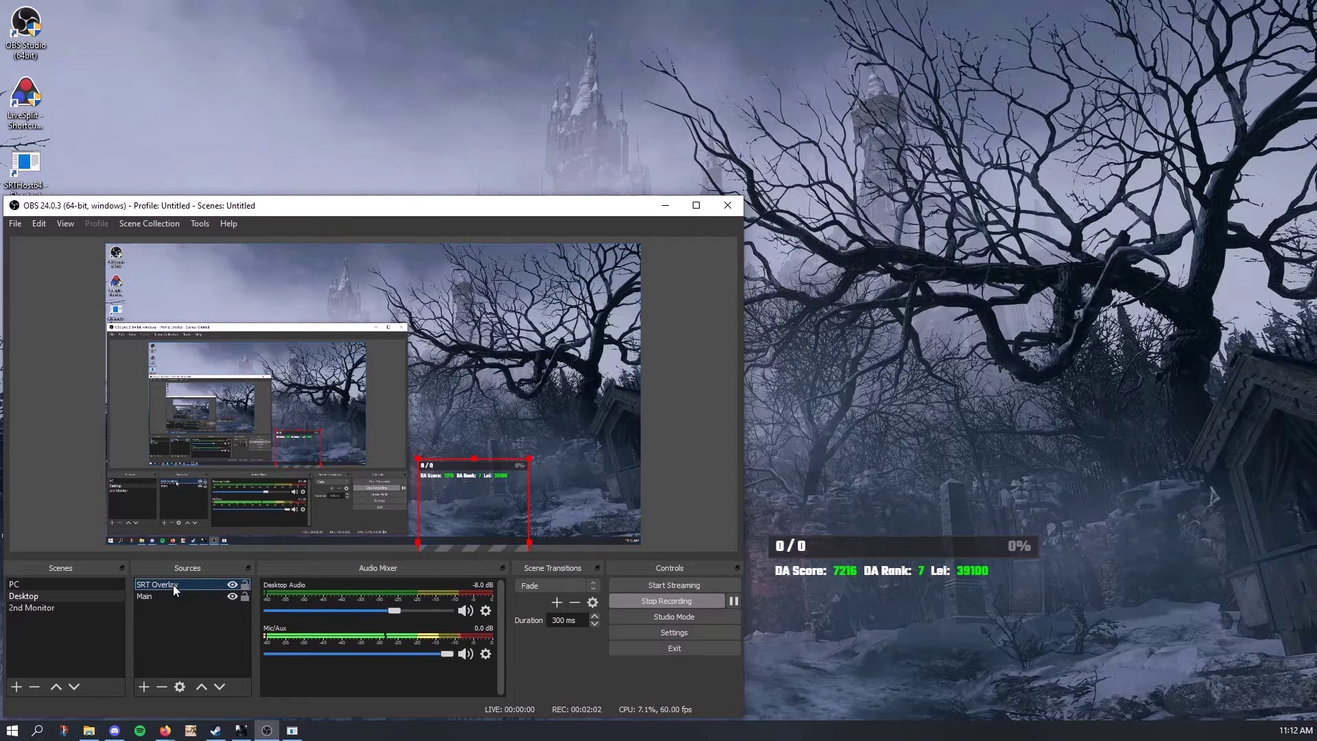
Switch to the PC scene to check the overlay over the game, and return to the Desktop scene.
{"action": "left_click", "coordinate": [32, 586]}
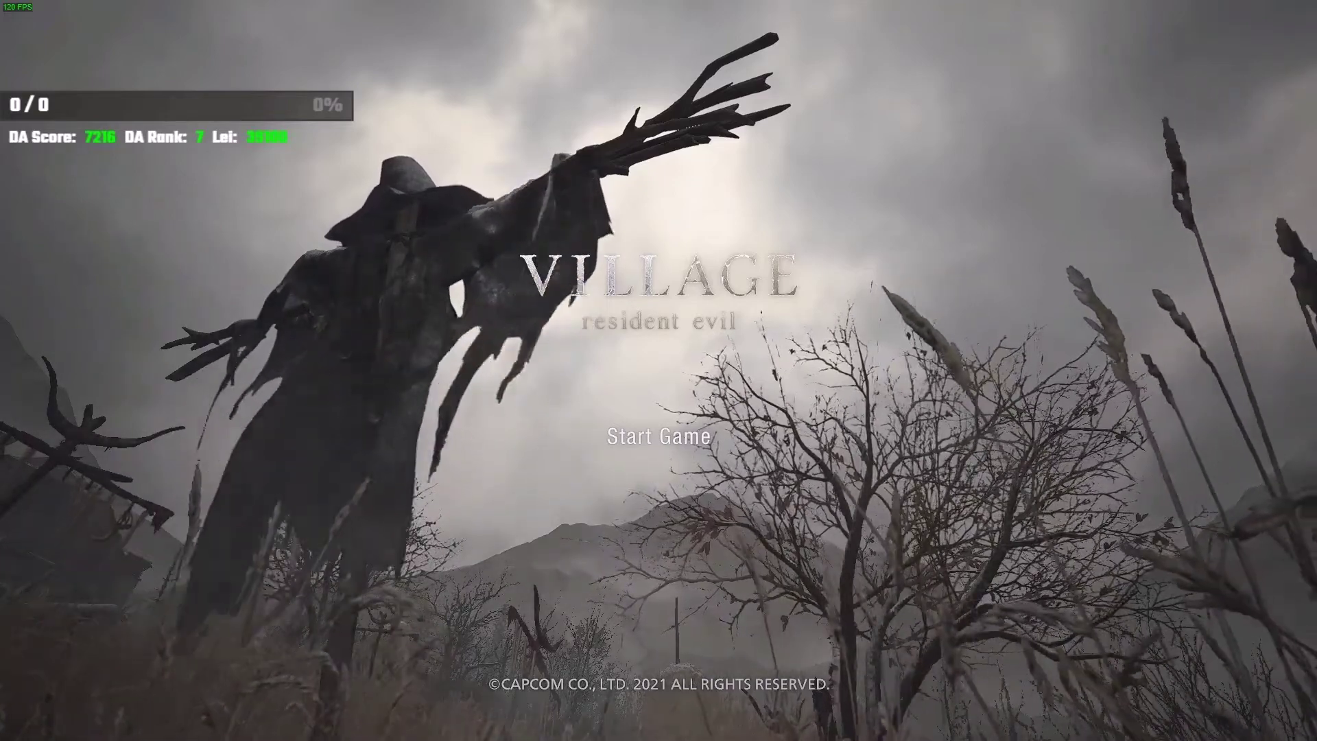
{"action": "left_click", "coordinate": [31, 596]}
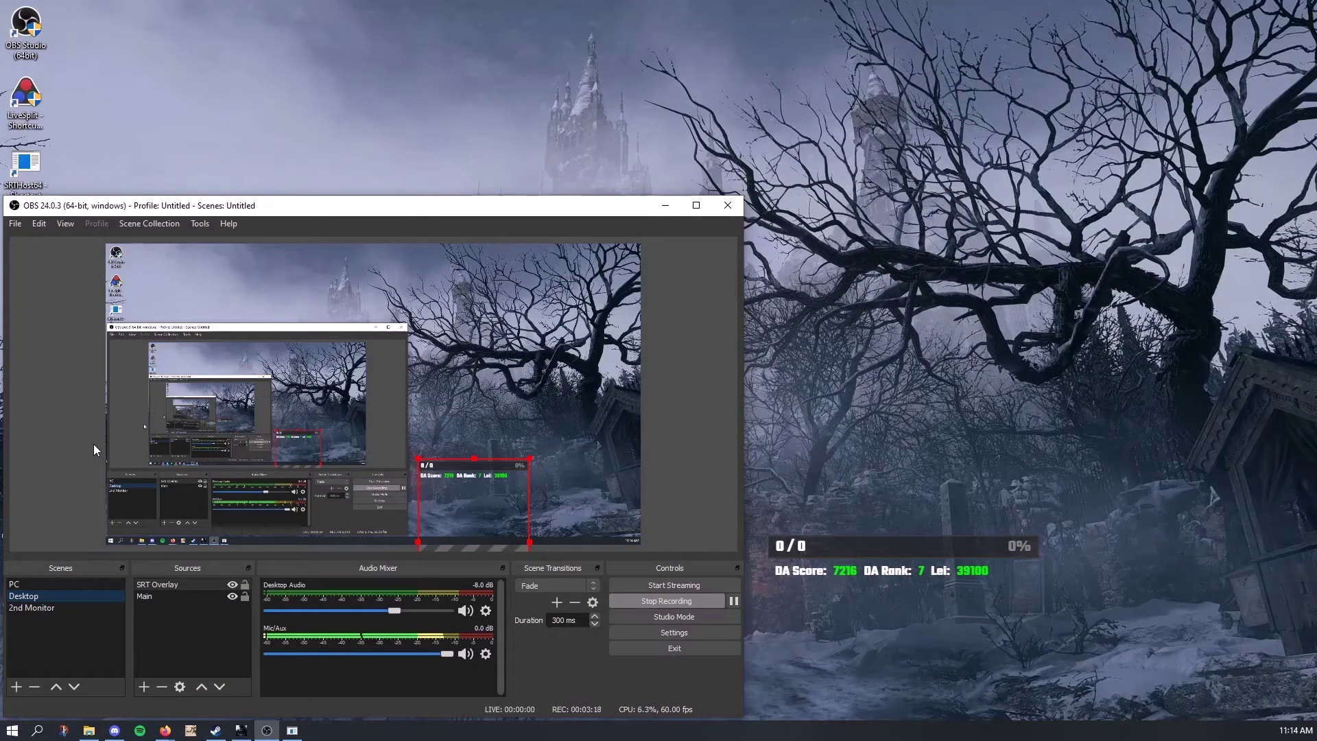
Bring up the running SRTHost64 console and shut the host down.
{"action": "mouse_move", "coordinate": [295, 731]}
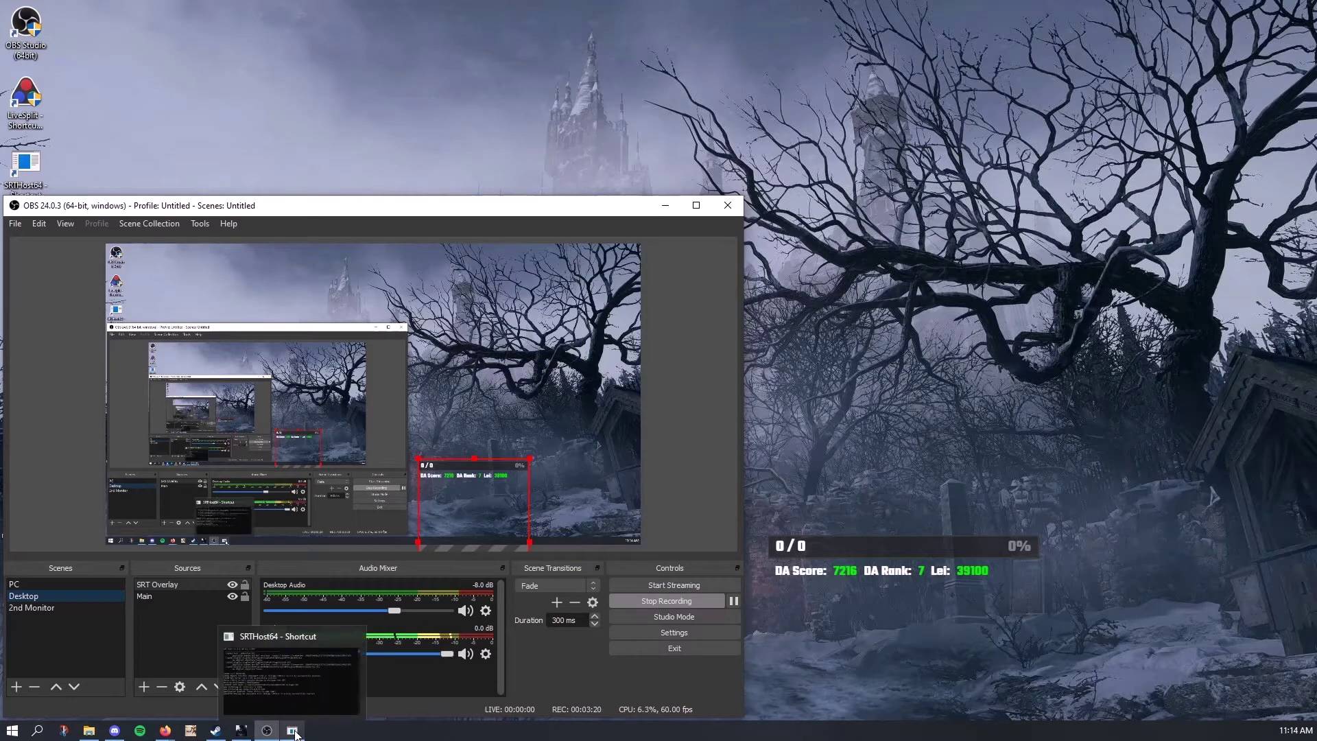
{"action": "left_click", "coordinate": [294, 732]}
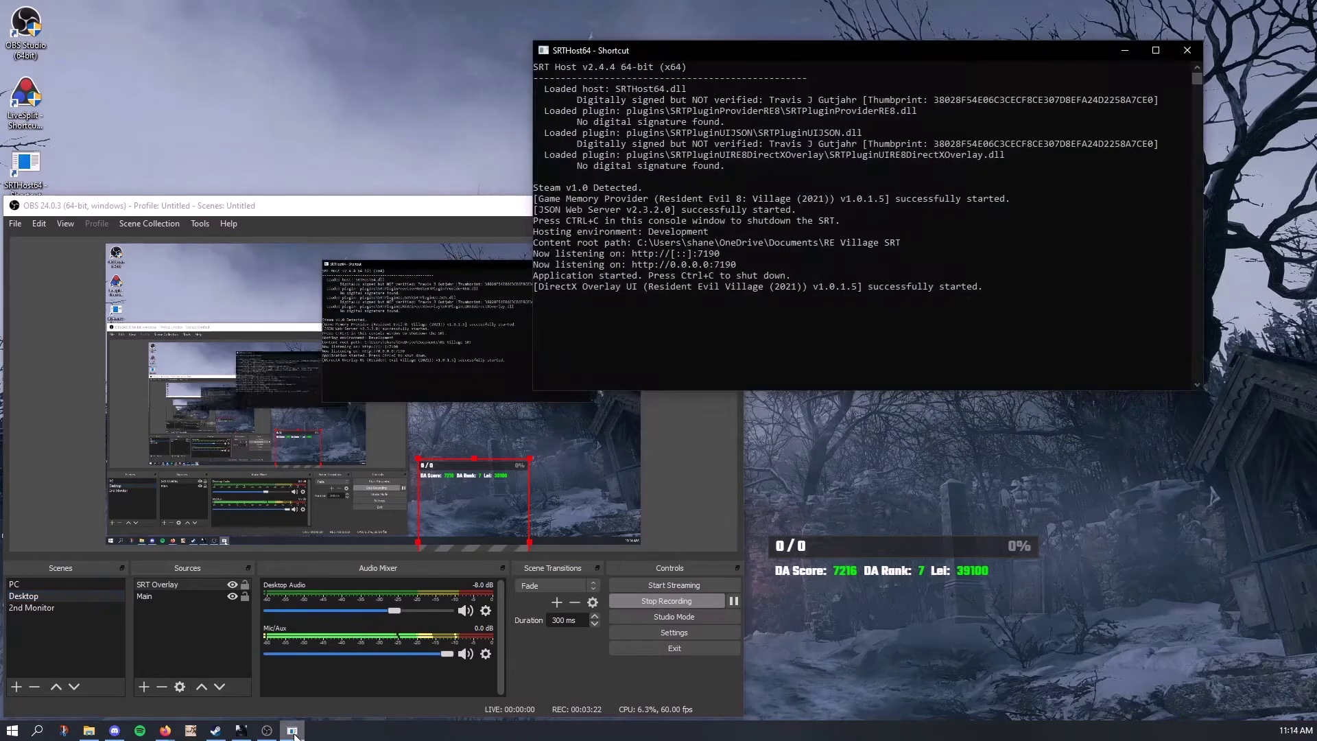
{"action": "left_click", "coordinate": [1064, 291]}
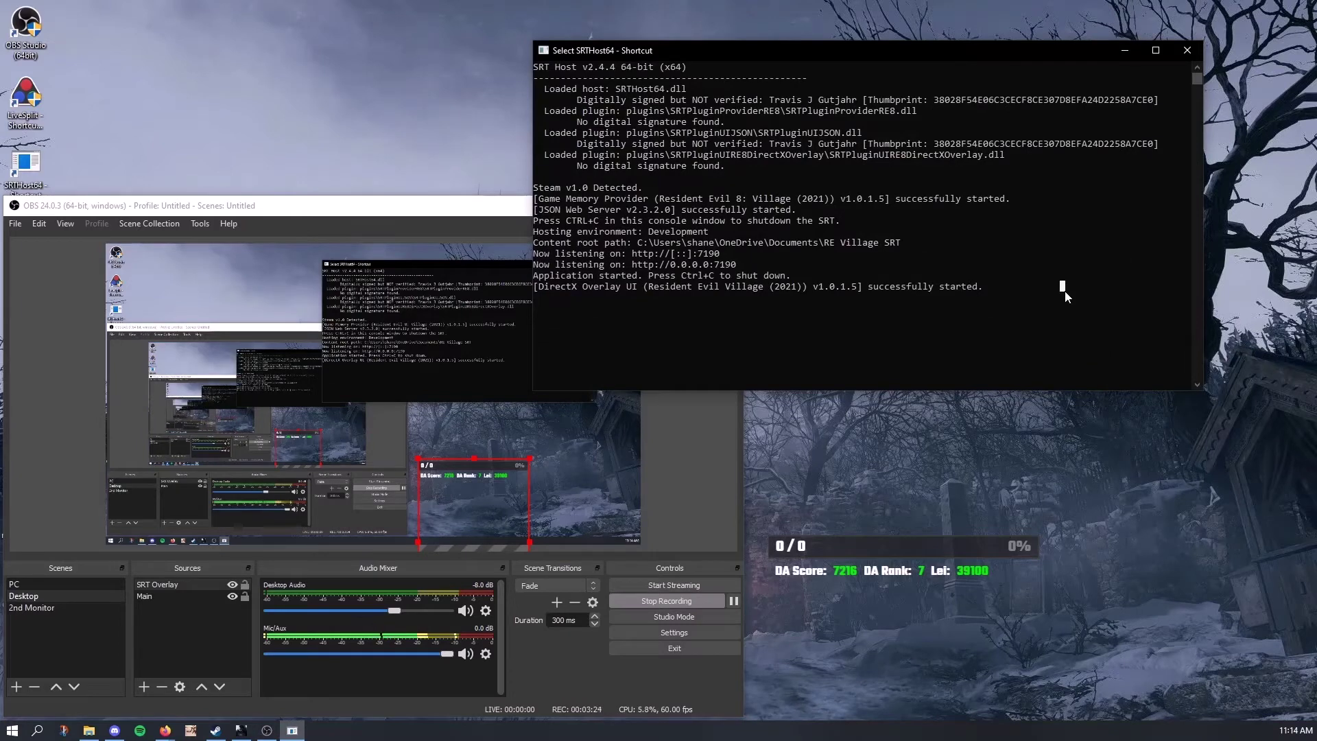
{"action": "right_click", "coordinate": [1064, 291]}
{"action": "key", "text": "ctrl+c"}
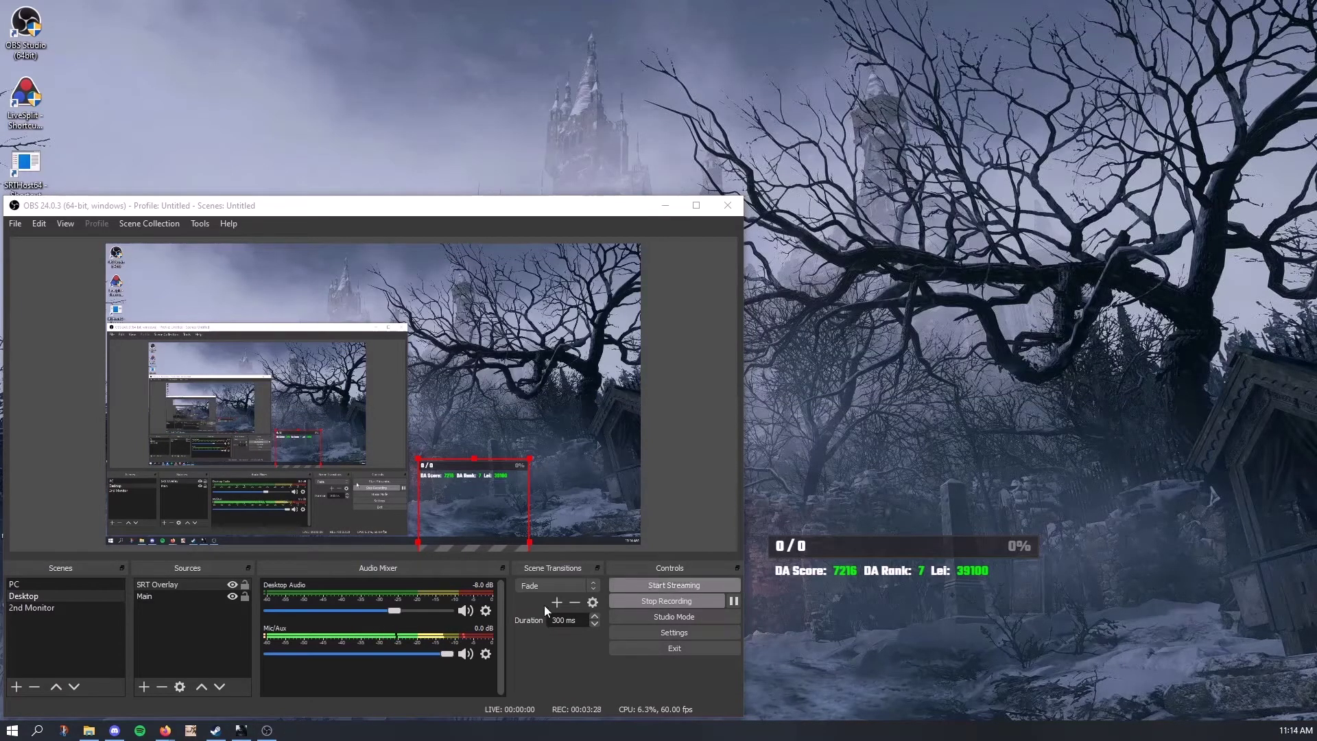
Open the SRTPluginUIRE8DirectXOverlay CFG file from its folder inside RE Village SRT's plugins folder in Notepad.
{"action": "left_click", "coordinate": [89, 729]}
{"action": "left_click_drag", "start_coordinate": [889, 85], "coordinate": [926, 68]}
{"action": "double_click", "coordinate": [816, 197]}
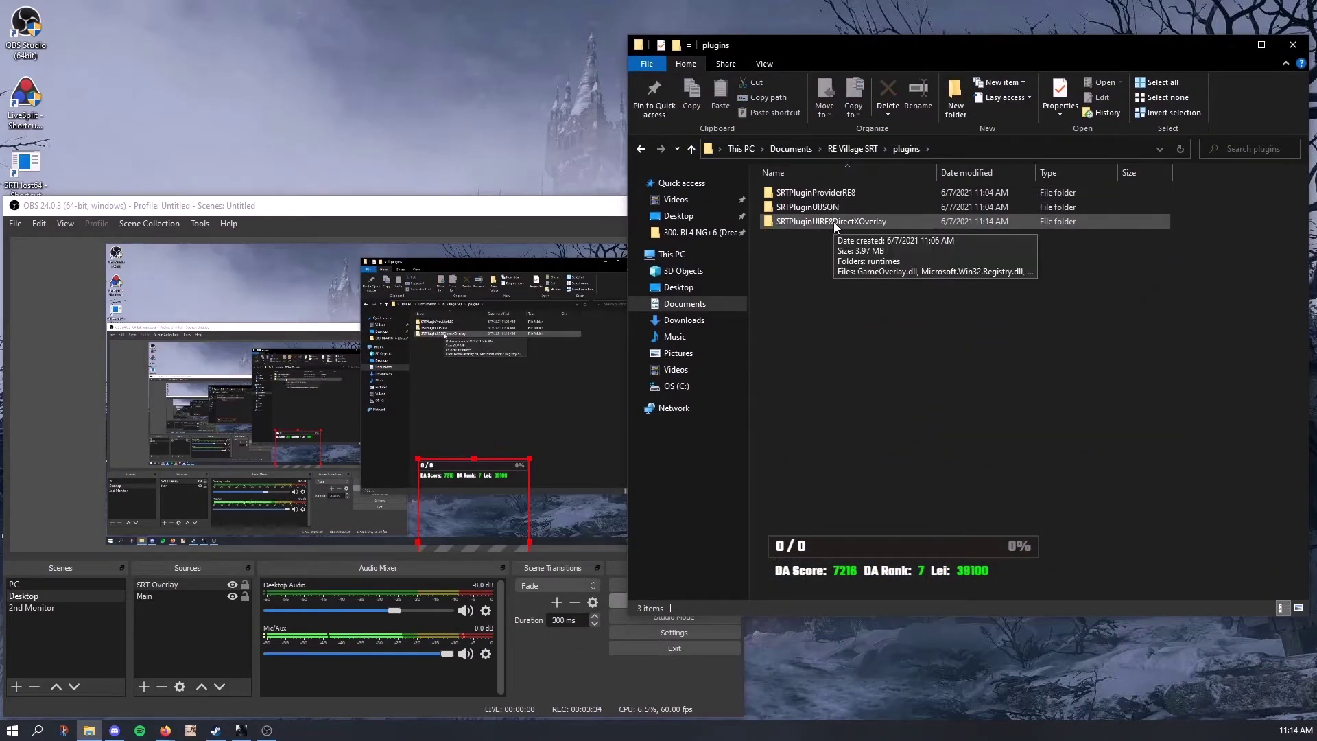
{"action": "double_click", "coordinate": [826, 222]}
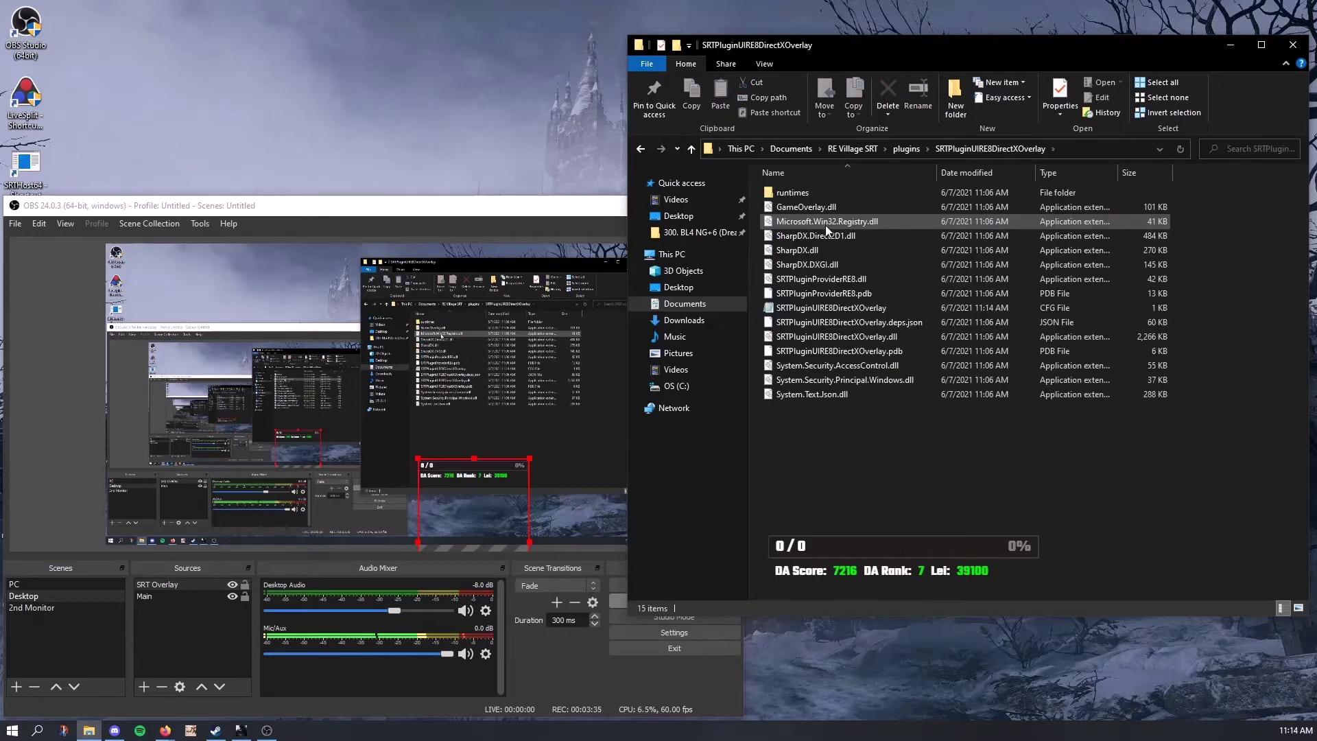
{"action": "left_click", "coordinate": [830, 310]}
{"action": "double_click", "coordinate": [830, 310]}
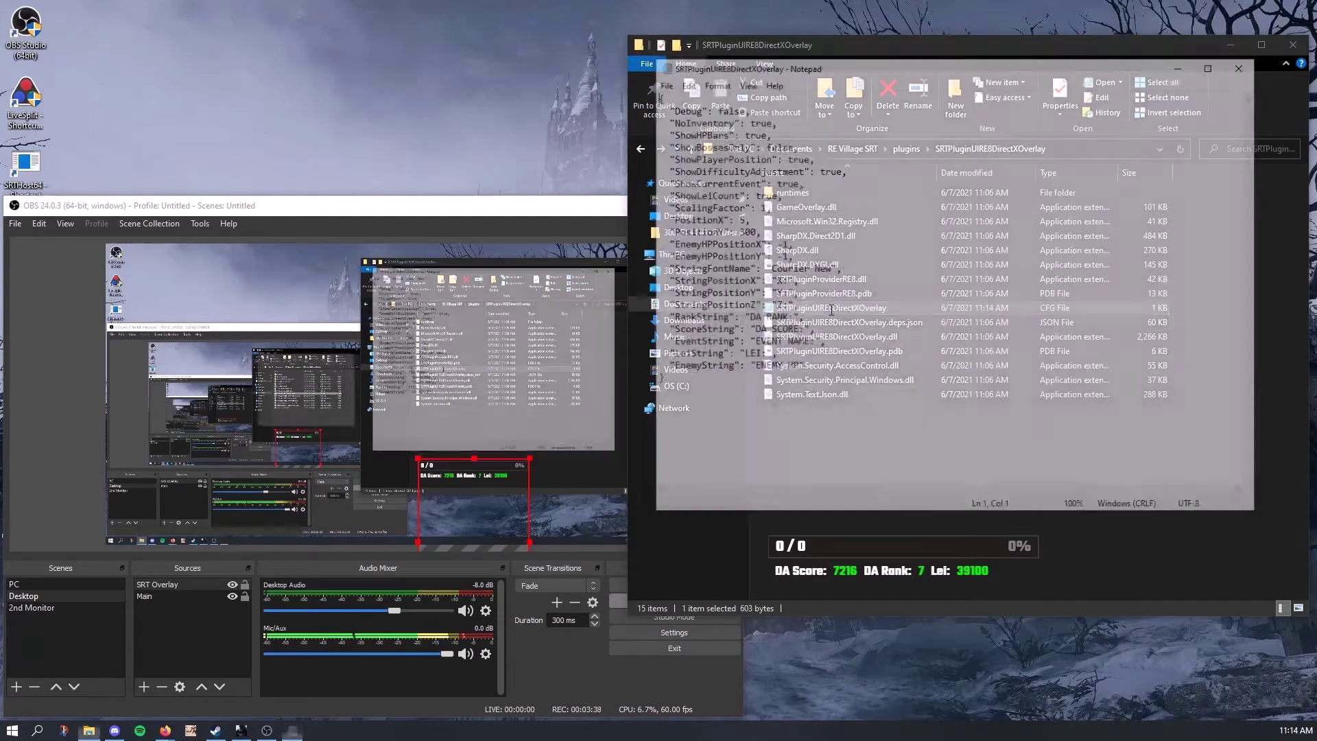
{"action": "left_click_drag", "start_coordinate": [951, 68], "coordinate": [983, 40]}
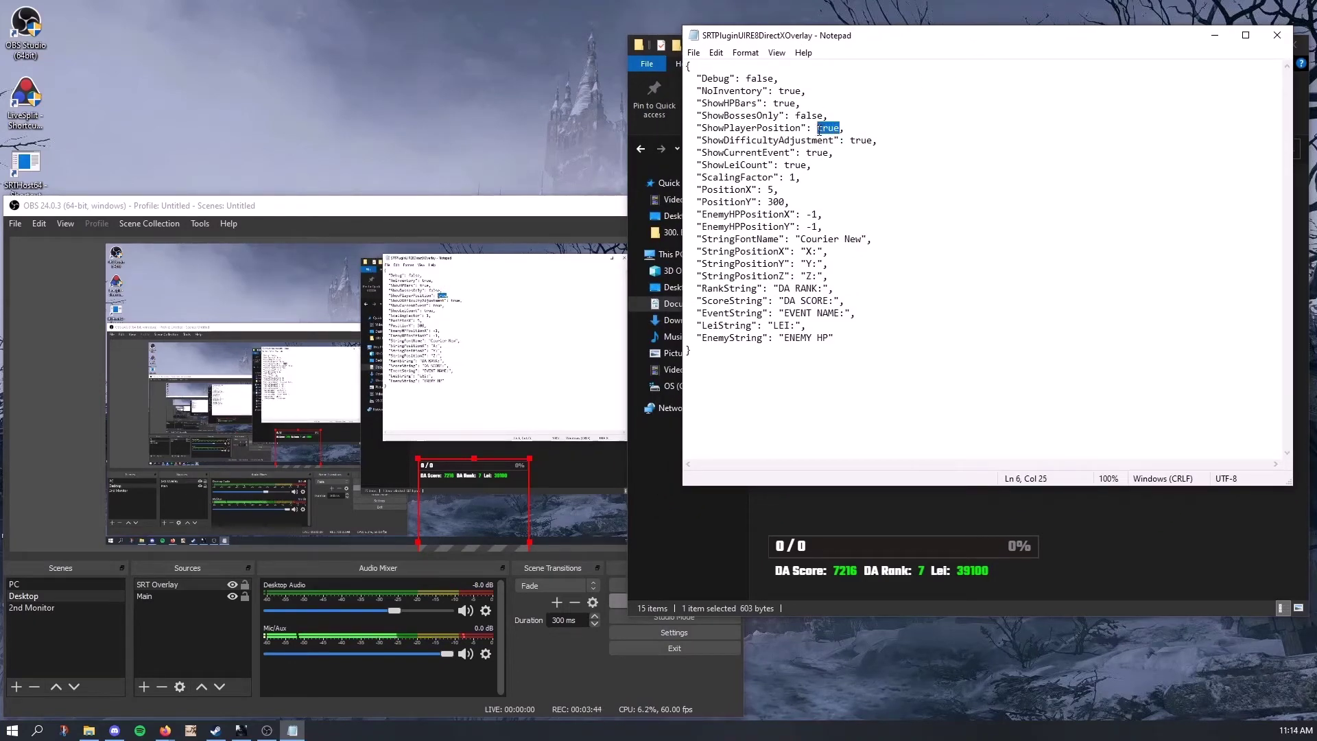
Set ShowPlayerPosition to false in the DirectX overlay config.
{"action": "type", "text": "flase"}
{"action": "key", "text": "BackSpace"}
{"action": "key", "text": "BackSpace"}
{"action": "key", "text": "BackSpace"}
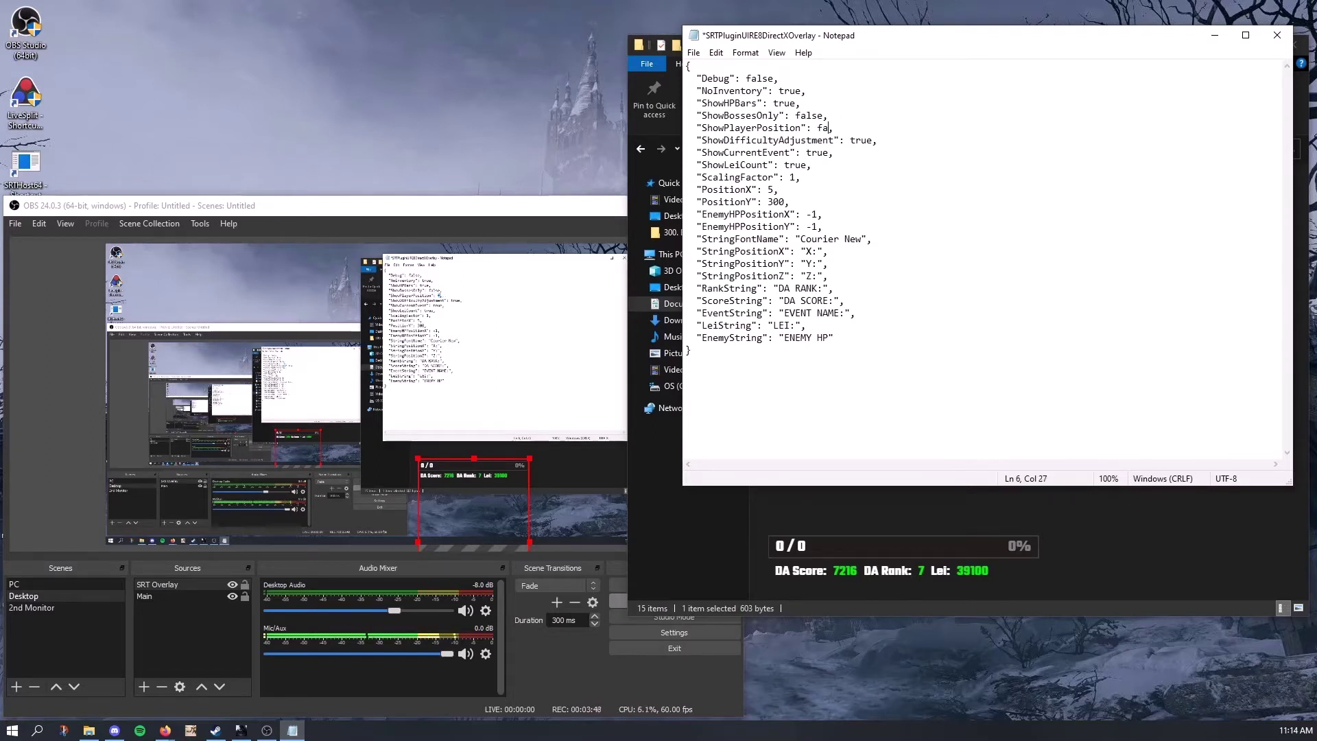
{"action": "type", "text": "ase"}
Delete the StringPositionX, StringPositionY and StringPositionZ lines from the config, including the leftover blank line.
{"action": "left_click_drag", "start_coordinate": [833, 276], "coordinate": [679, 253]}
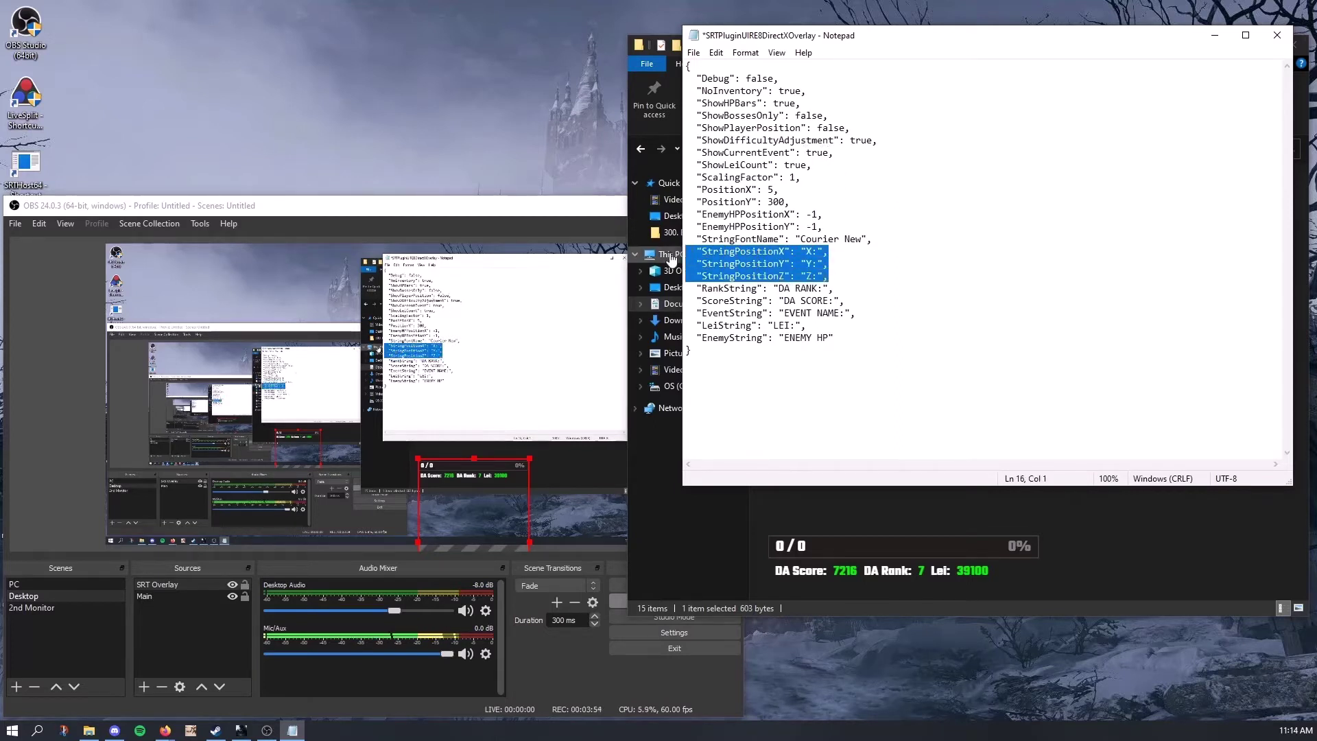
{"action": "key", "text": "BackSpace"}
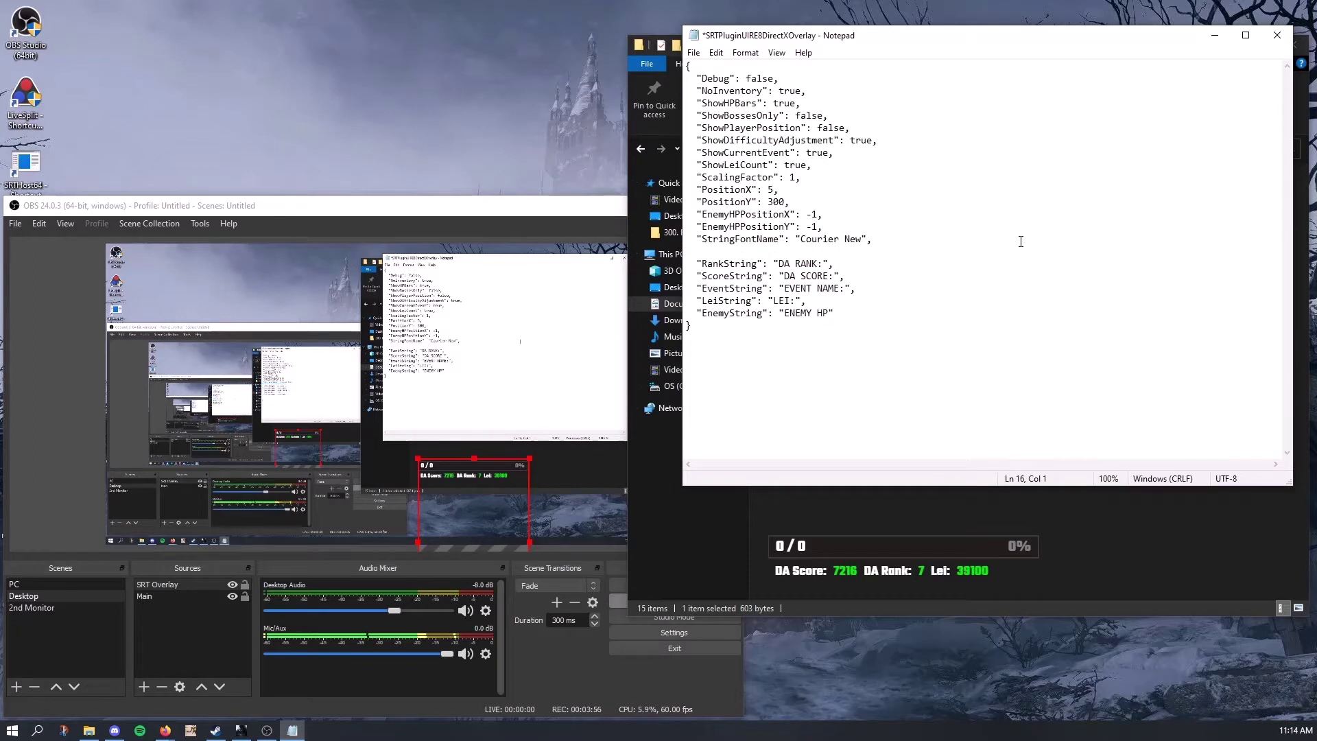
{"action": "key", "text": "BackSpace"}
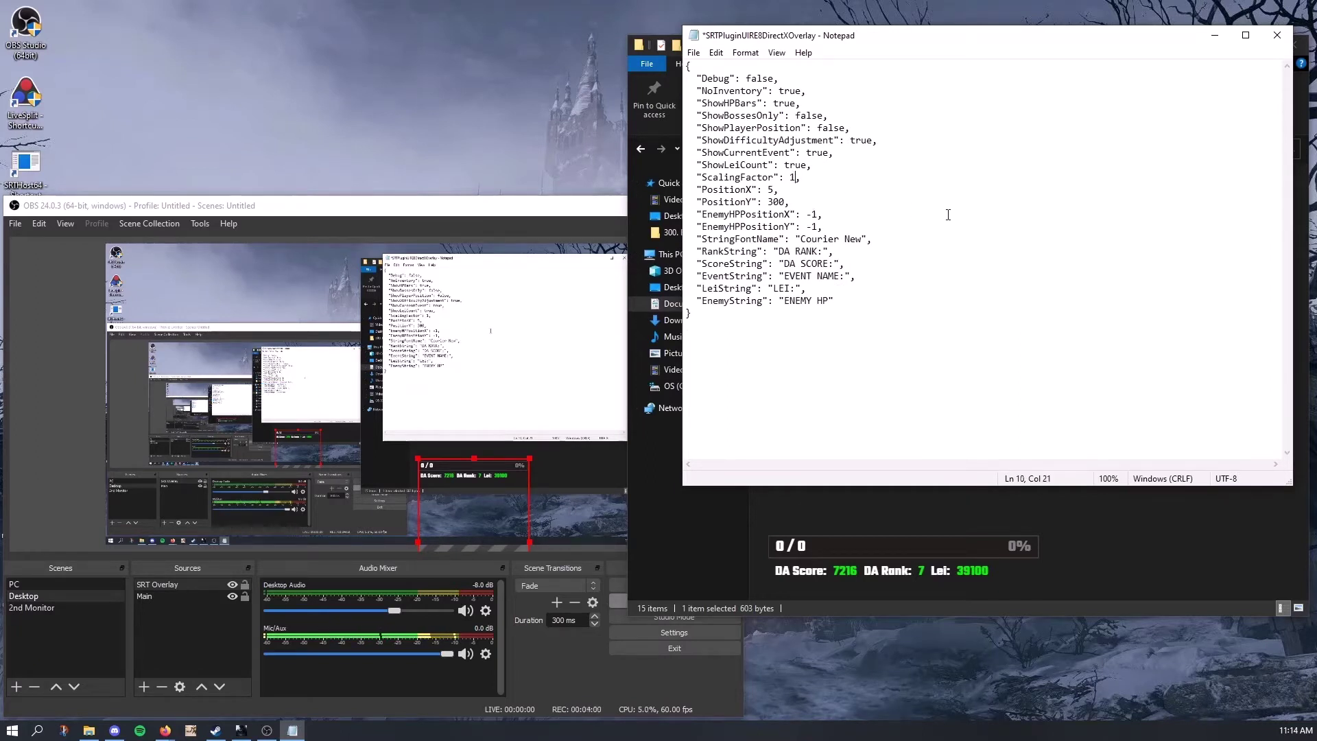
Set ScalingFactor to 1.25, then close the config file and save its changes.
{"action": "type", "text": ".25"}
{"action": "left_click", "coordinate": [1276, 35]}
{"action": "left_click", "coordinate": [621, 388]}
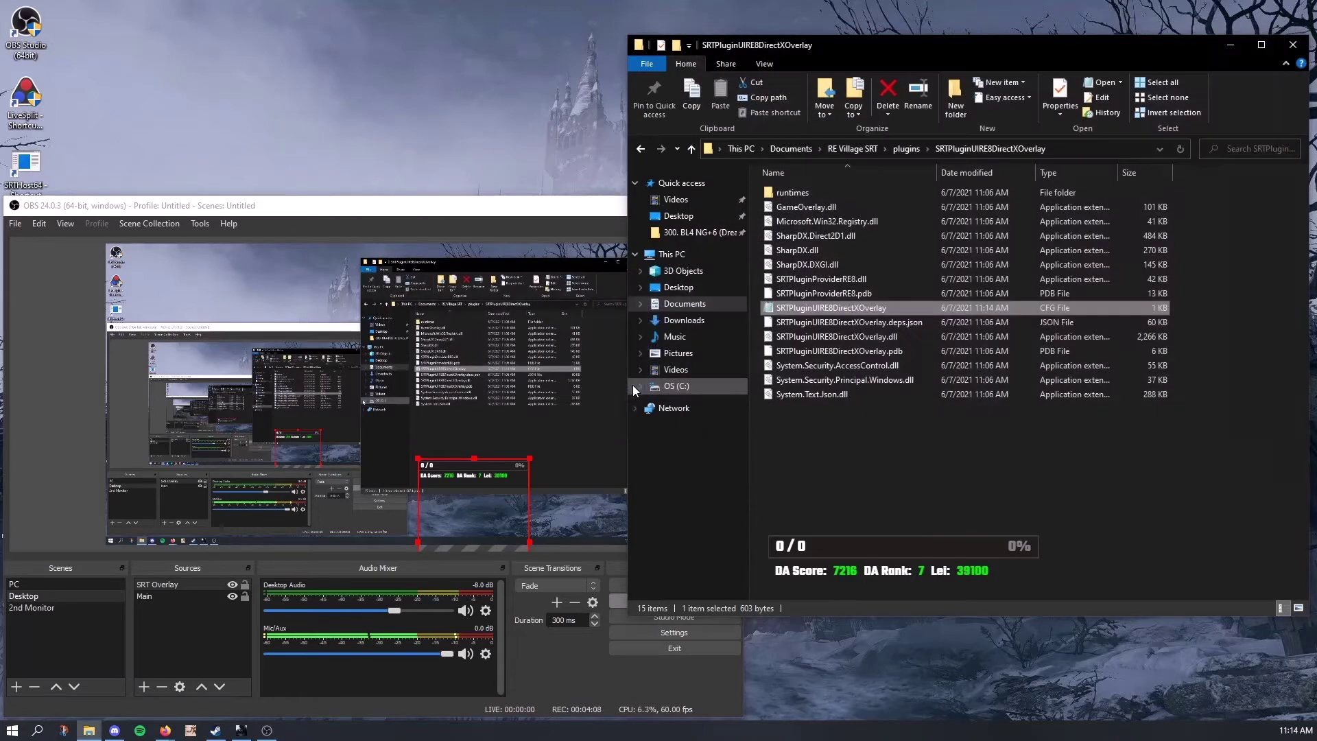
Go back to the RE Village SRT folder, minimize File Explorer, and relaunch SRTHost64 from its desktop shortcut with its console minimized.
{"action": "left_click", "coordinate": [906, 149]}
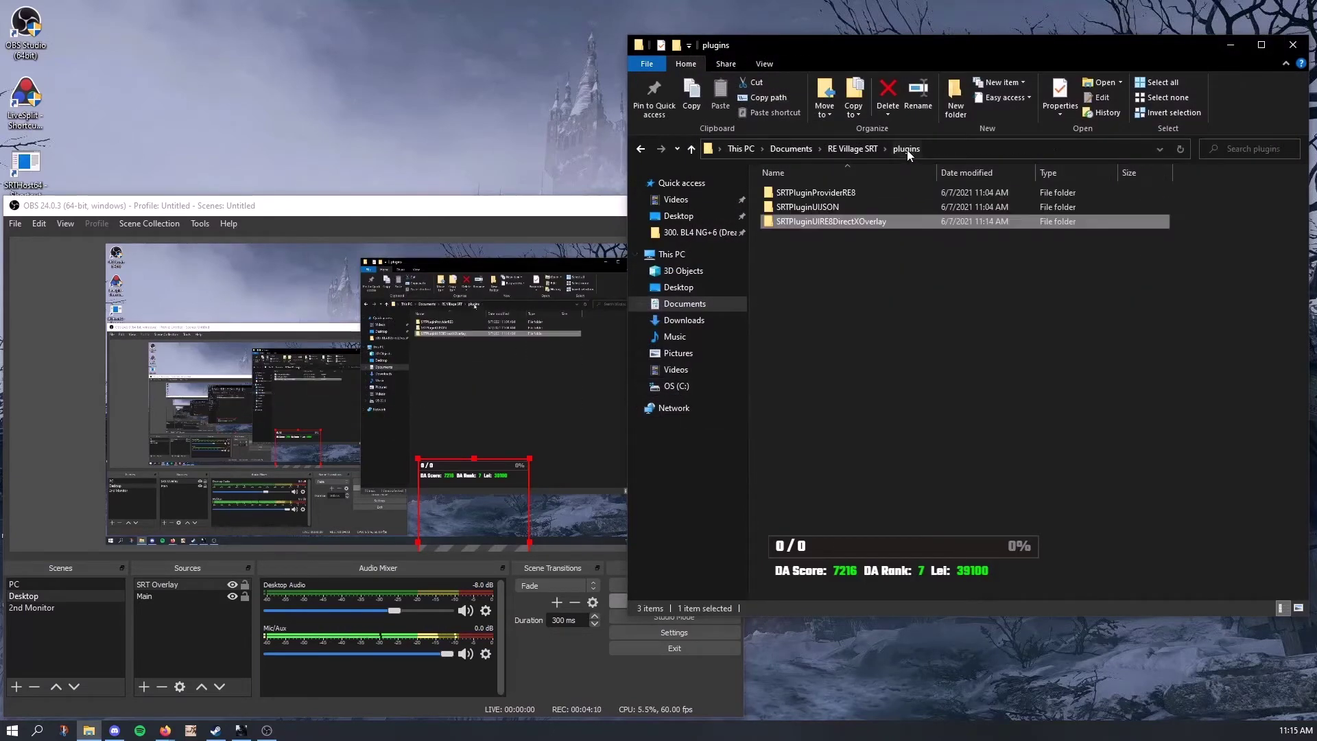
{"action": "left_click", "coordinate": [860, 155]}
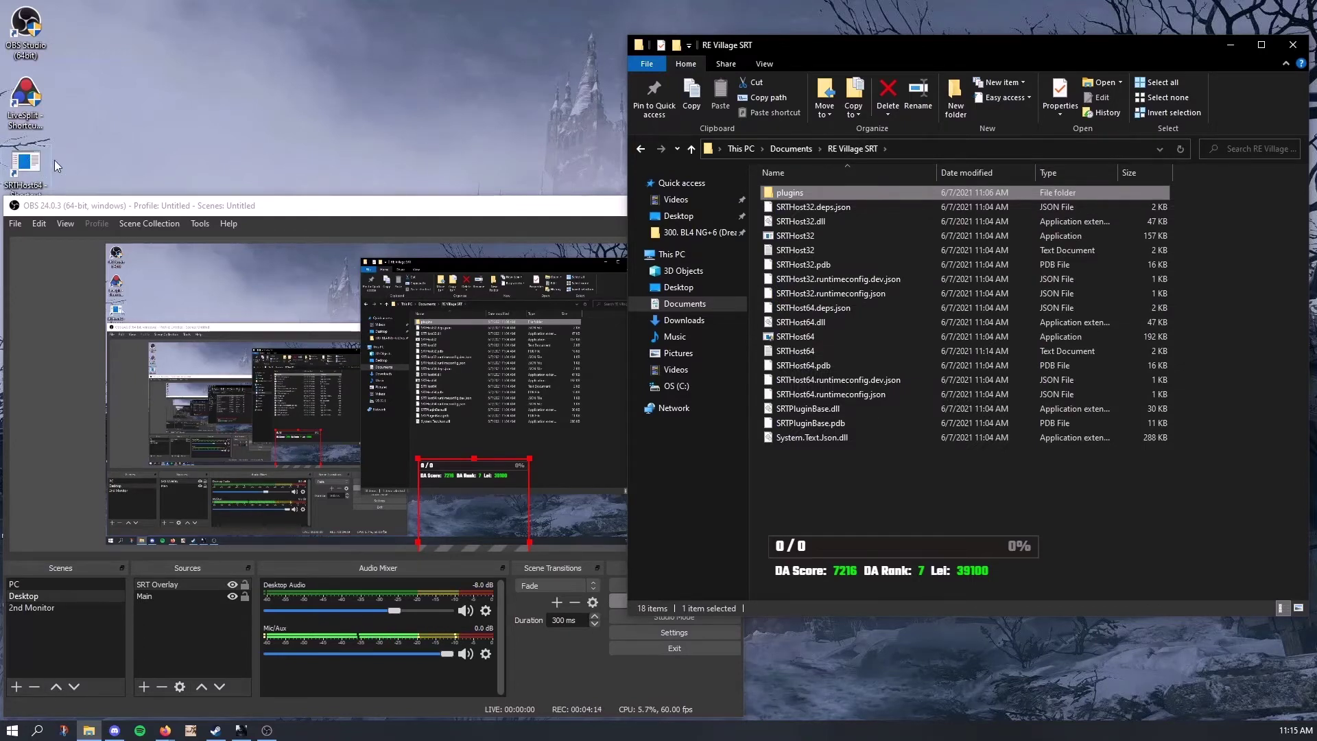
{"action": "left_click", "coordinate": [1231, 45]}
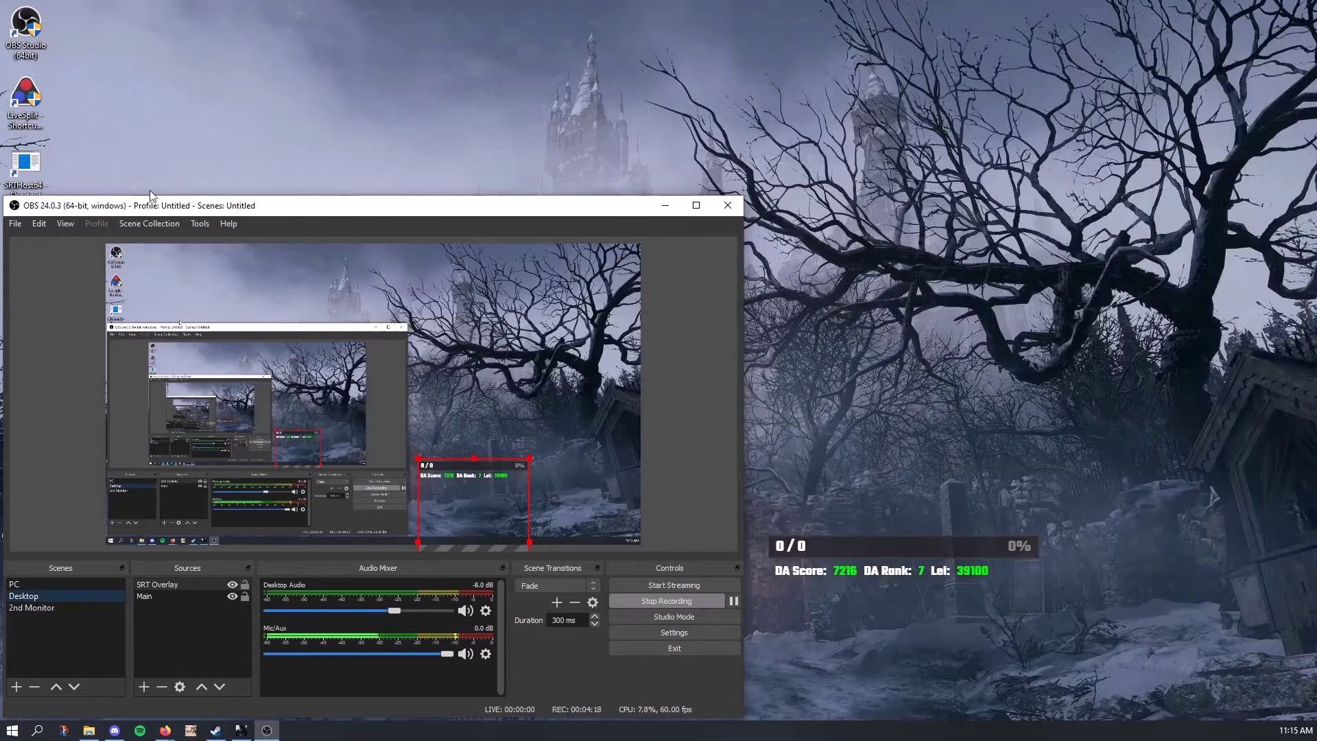
{"action": "double_click", "coordinate": [38, 169]}
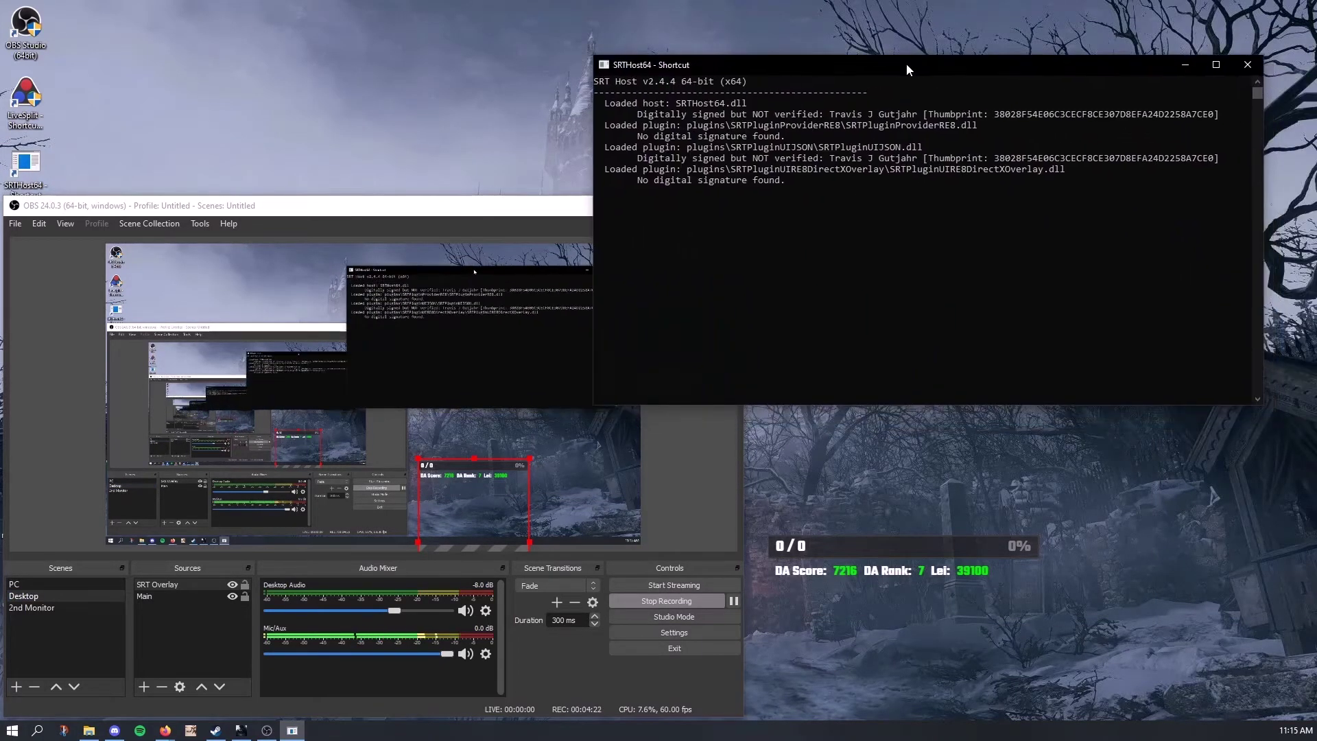
{"action": "left_click", "coordinate": [1185, 64]}
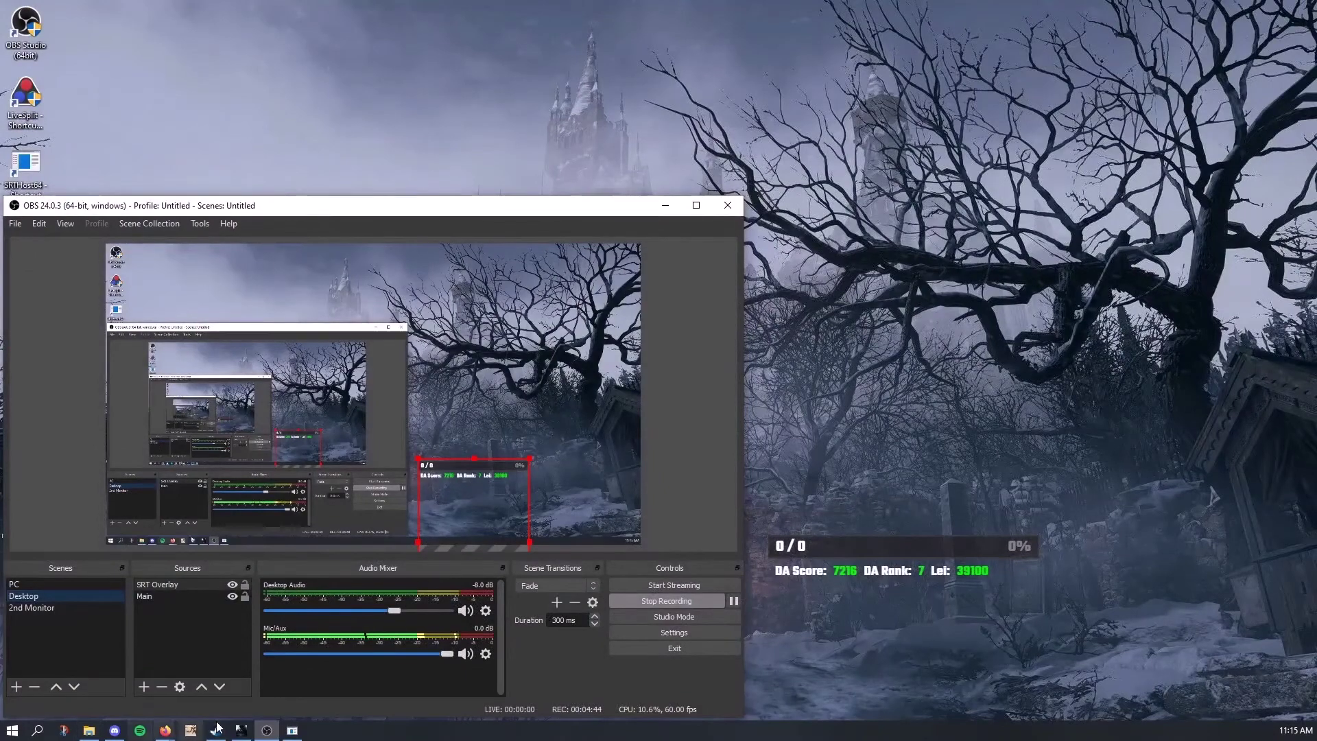
Restore the SRTHost64 console and stop the host again before further config editing.
{"action": "left_click", "coordinate": [292, 730]}
{"action": "left_click", "coordinate": [807, 336]}
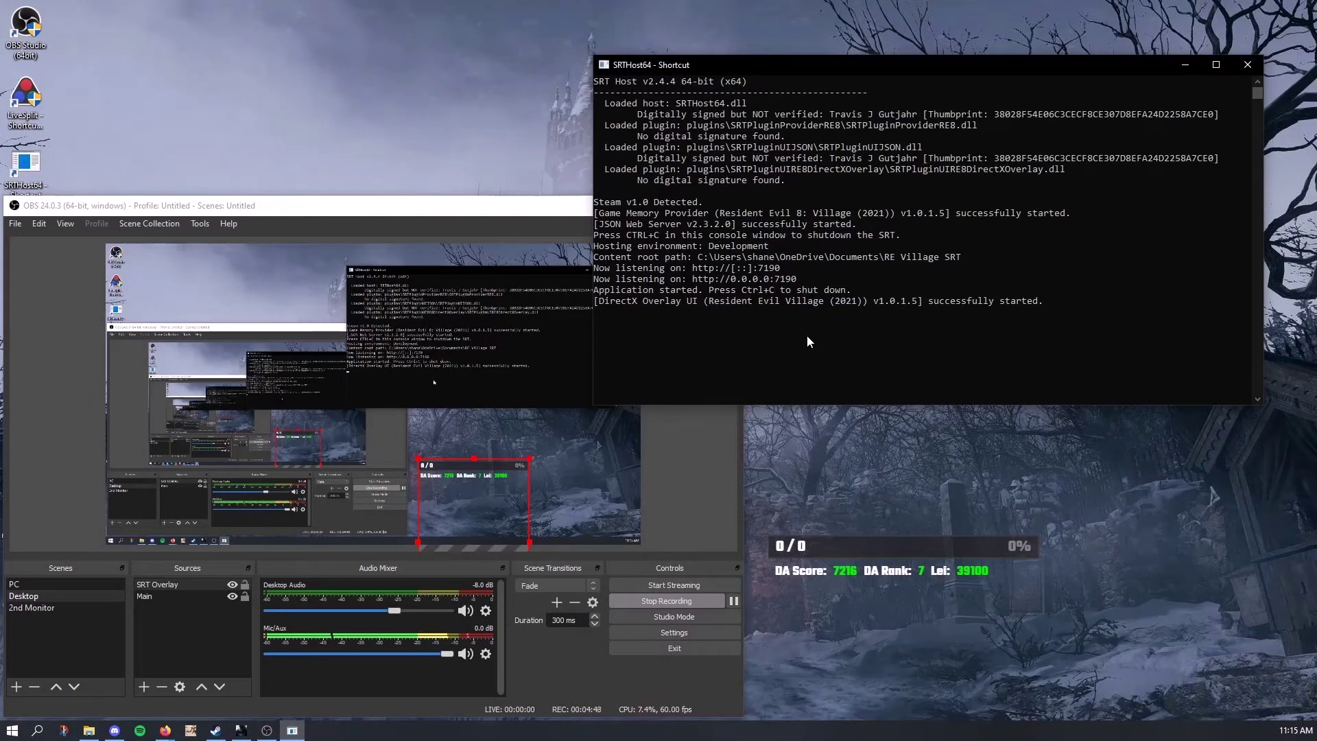
{"action": "key", "text": "ctrl+c"}
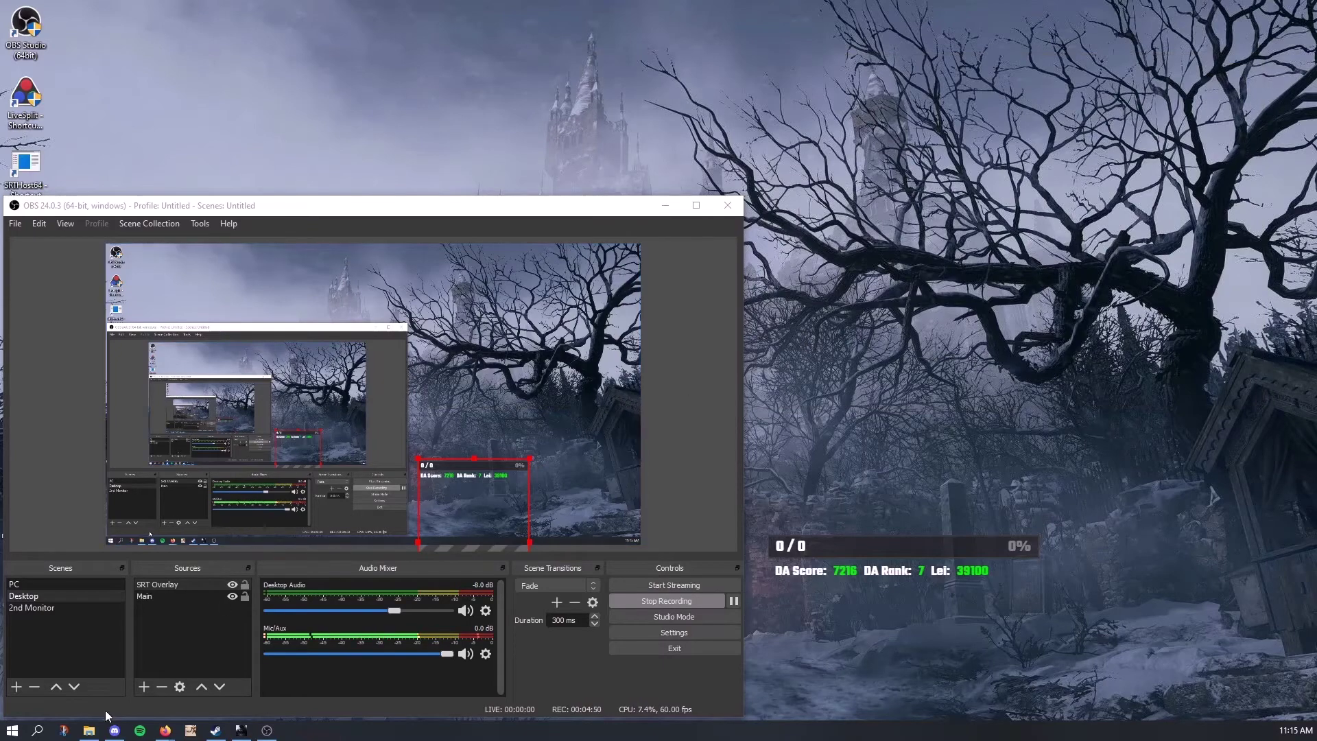
Reopen the SRTPluginUIRE8DirectXOverlay CFG file from the plugins folder's DirectX overlay subfolder.
{"action": "left_click", "coordinate": [89, 731]}
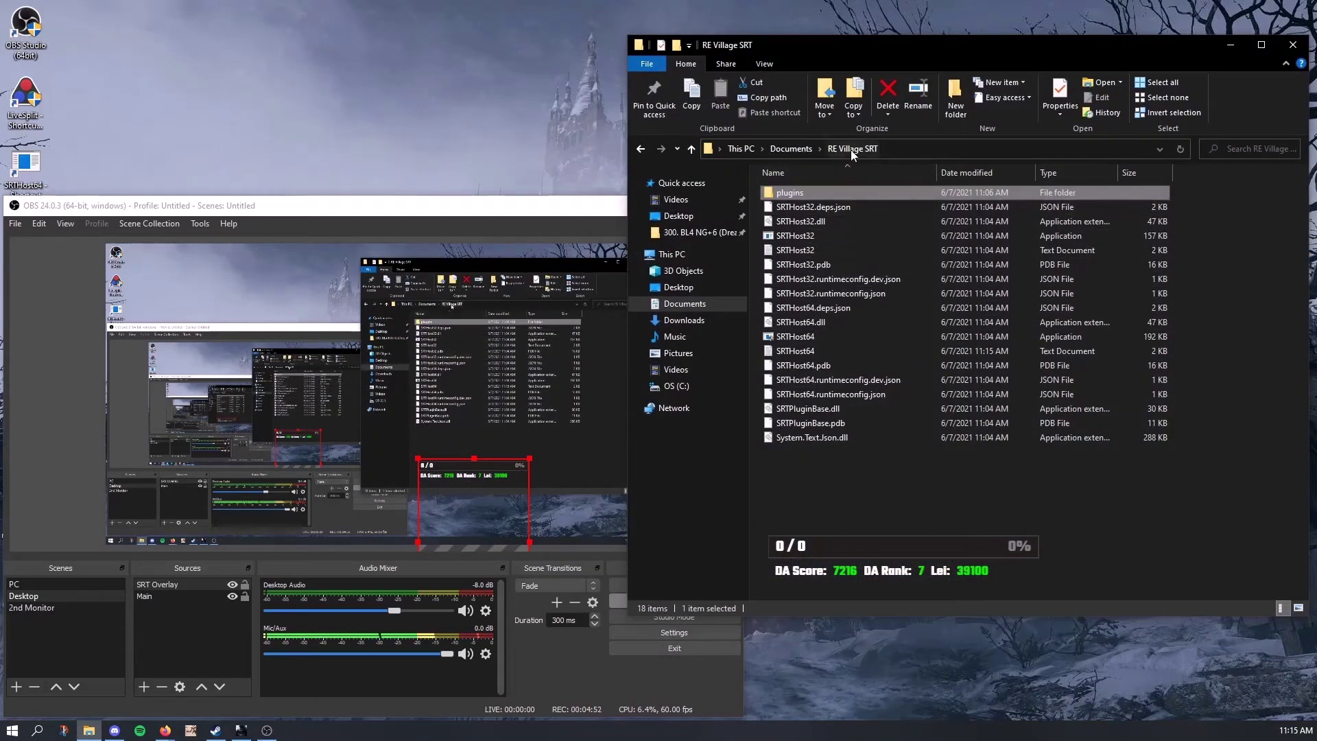
{"action": "double_click", "coordinate": [788, 192]}
{"action": "left_click", "coordinate": [814, 219]}
{"action": "double_click", "coordinate": [813, 218]}
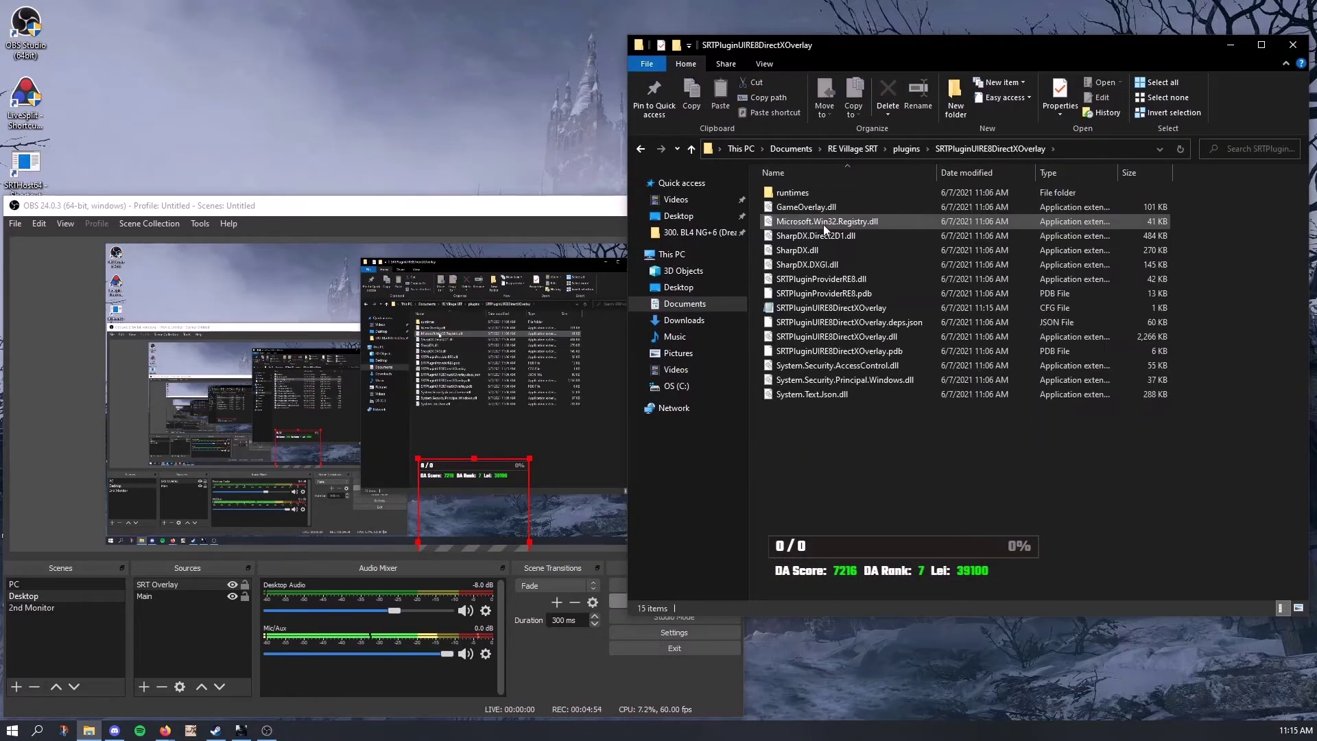
{"action": "double_click", "coordinate": [844, 303]}
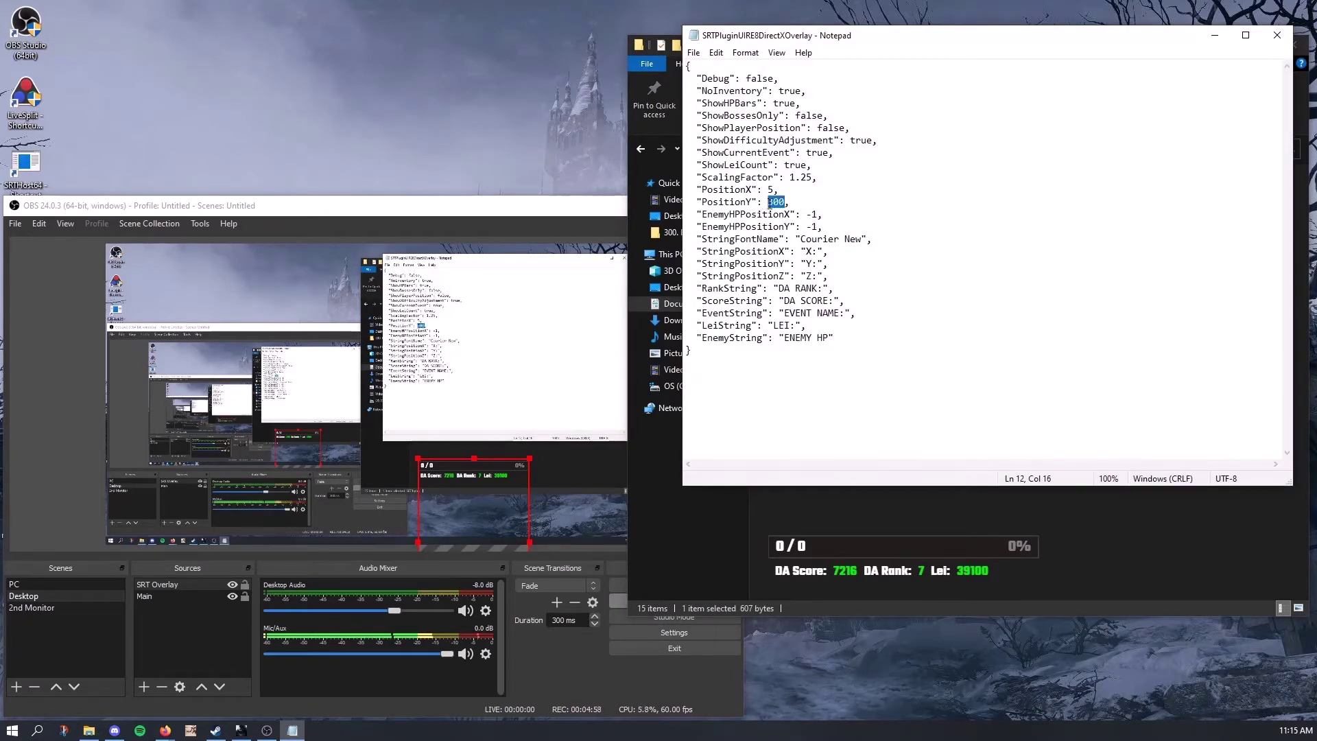
Set PositionY to 135, save and close the config file, and close File Explorer.
{"action": "type", "text": "135"}
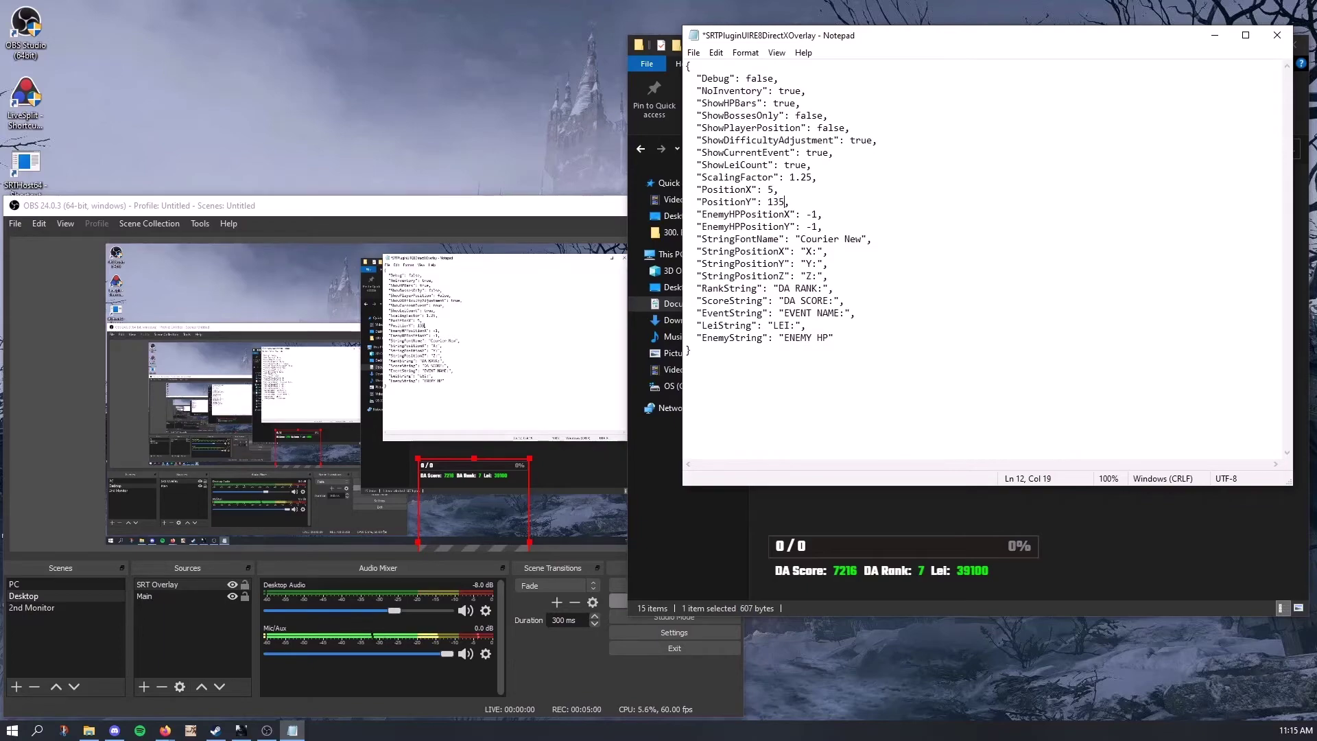
{"action": "left_click", "coordinate": [1277, 35]}
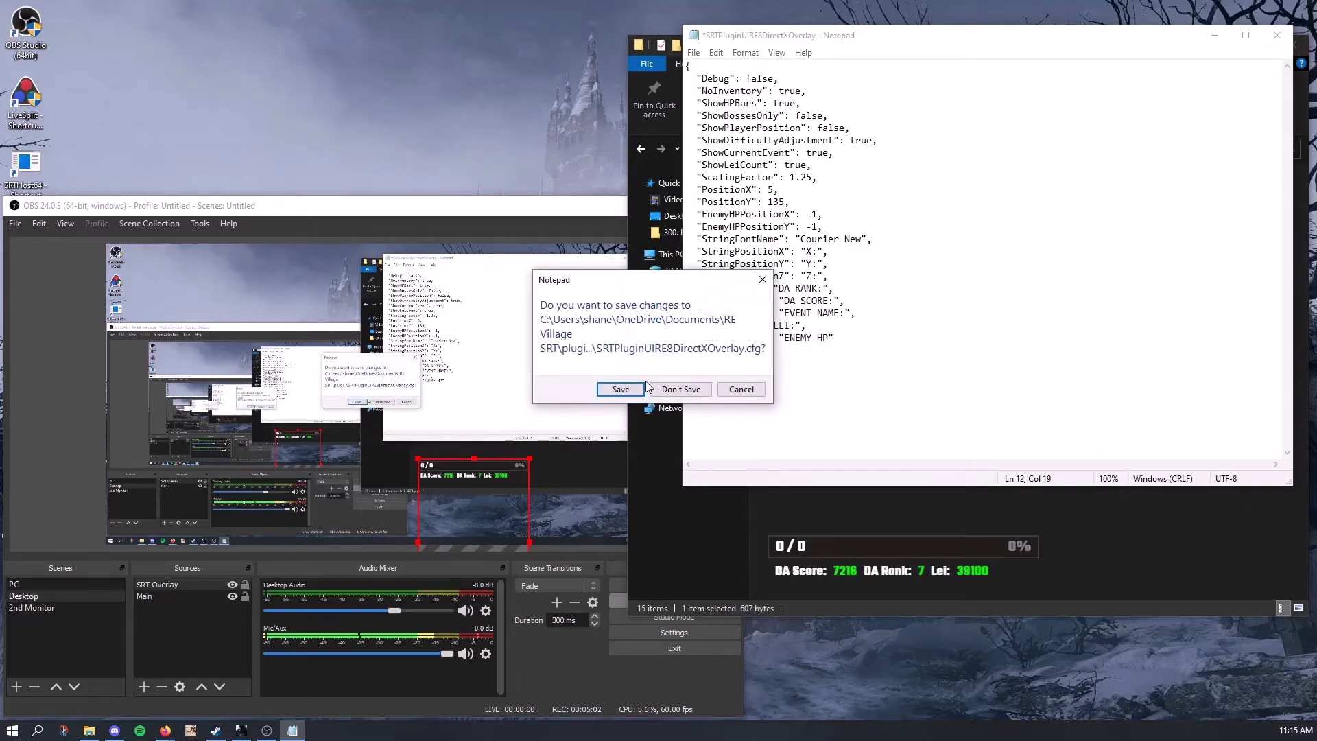
{"action": "left_click", "coordinate": [622, 391]}
{"action": "left_click", "coordinate": [1292, 45]}
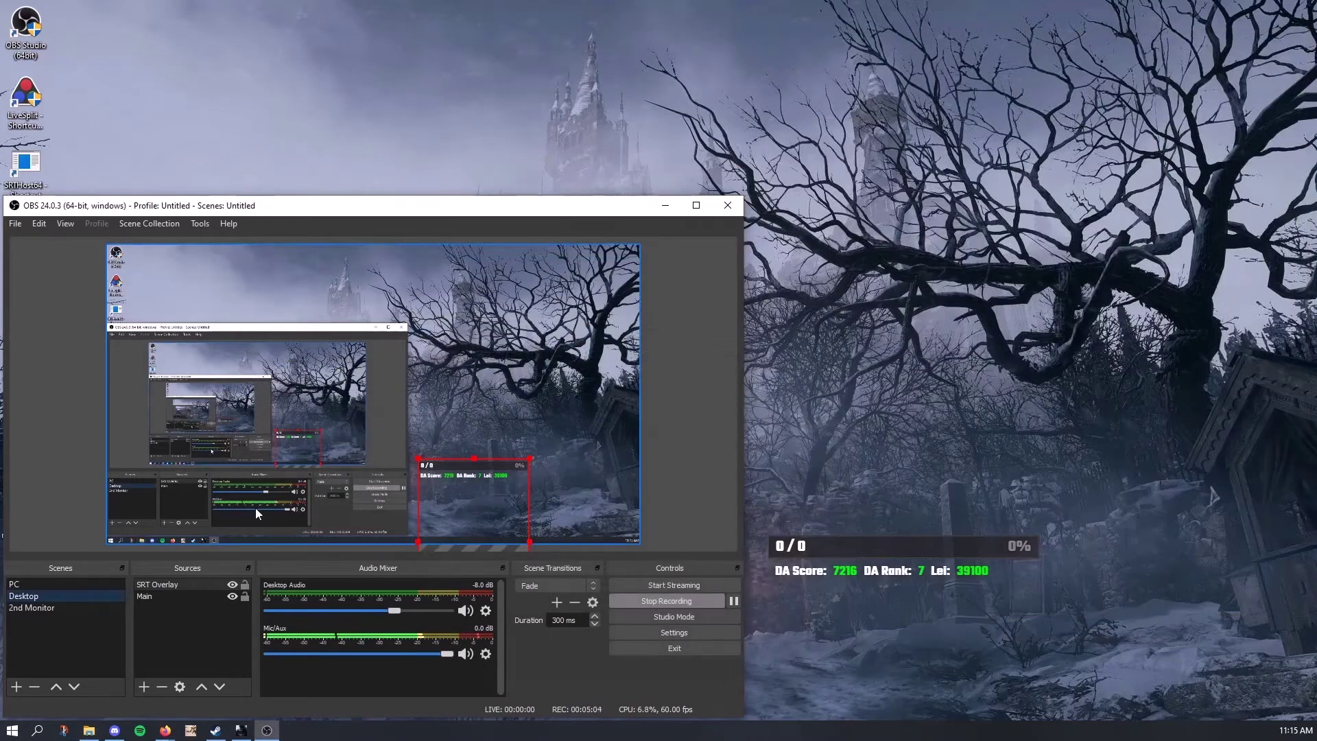
Start SRTHost64 from its desktop shortcut and minimize its console.
{"action": "double_click", "coordinate": [38, 168]}
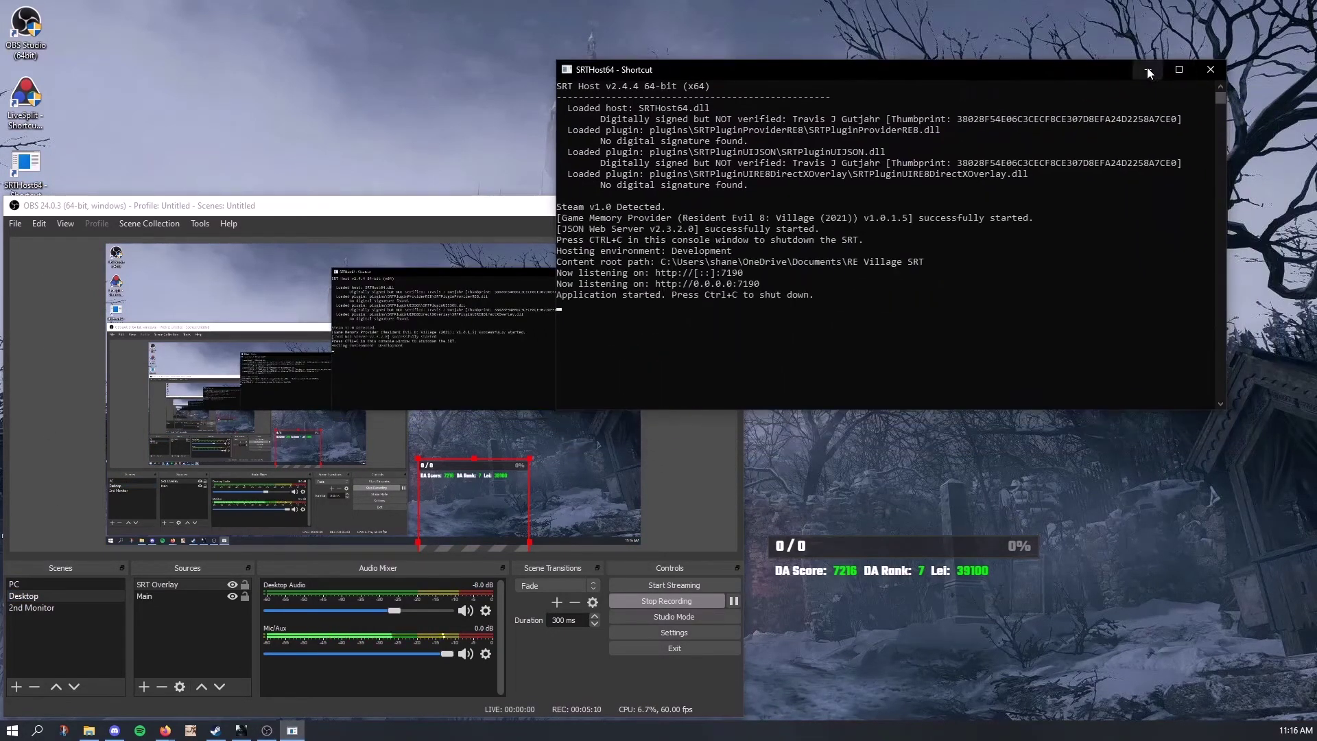
{"action": "left_click", "coordinate": [1148, 70]}
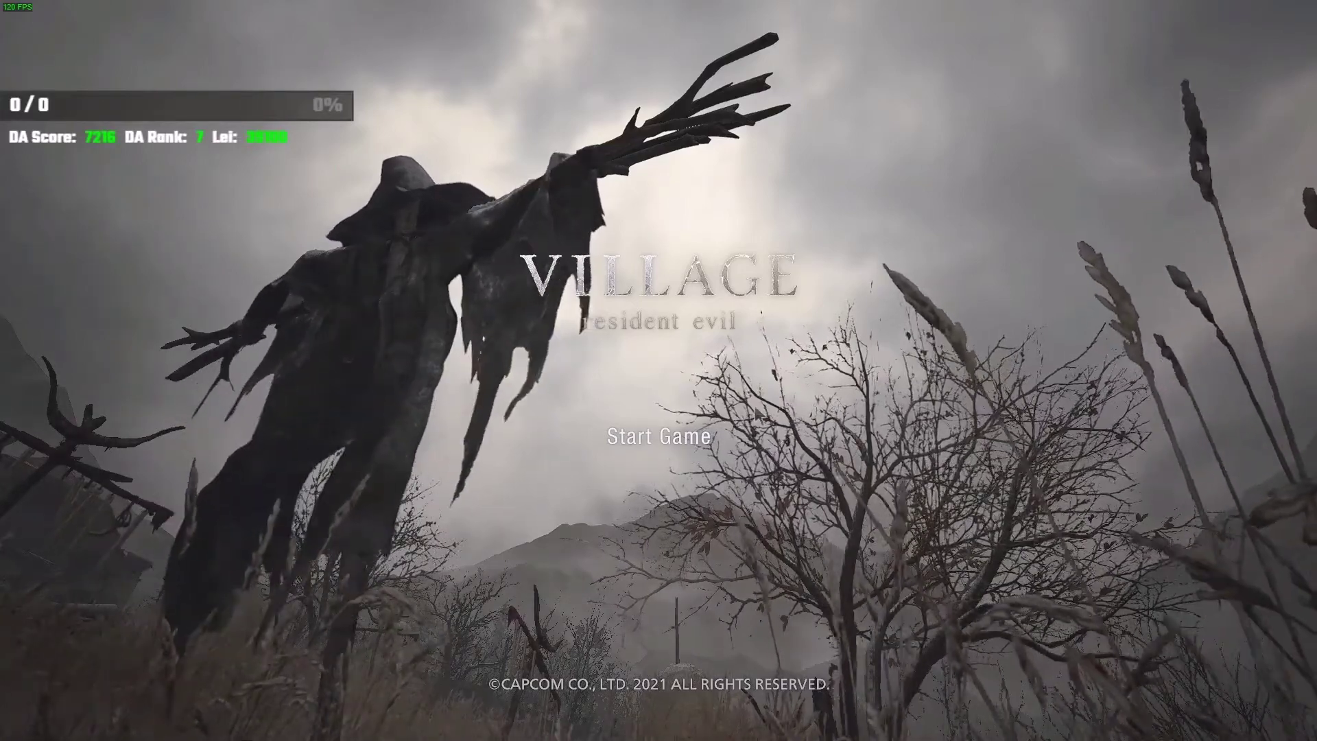
Load a saved game in Resident Evil Village, walk forward and equip the scoped rifle in weapon slot 4 to check the overlay.
{"action": "left_click", "coordinate": [681, 435]}
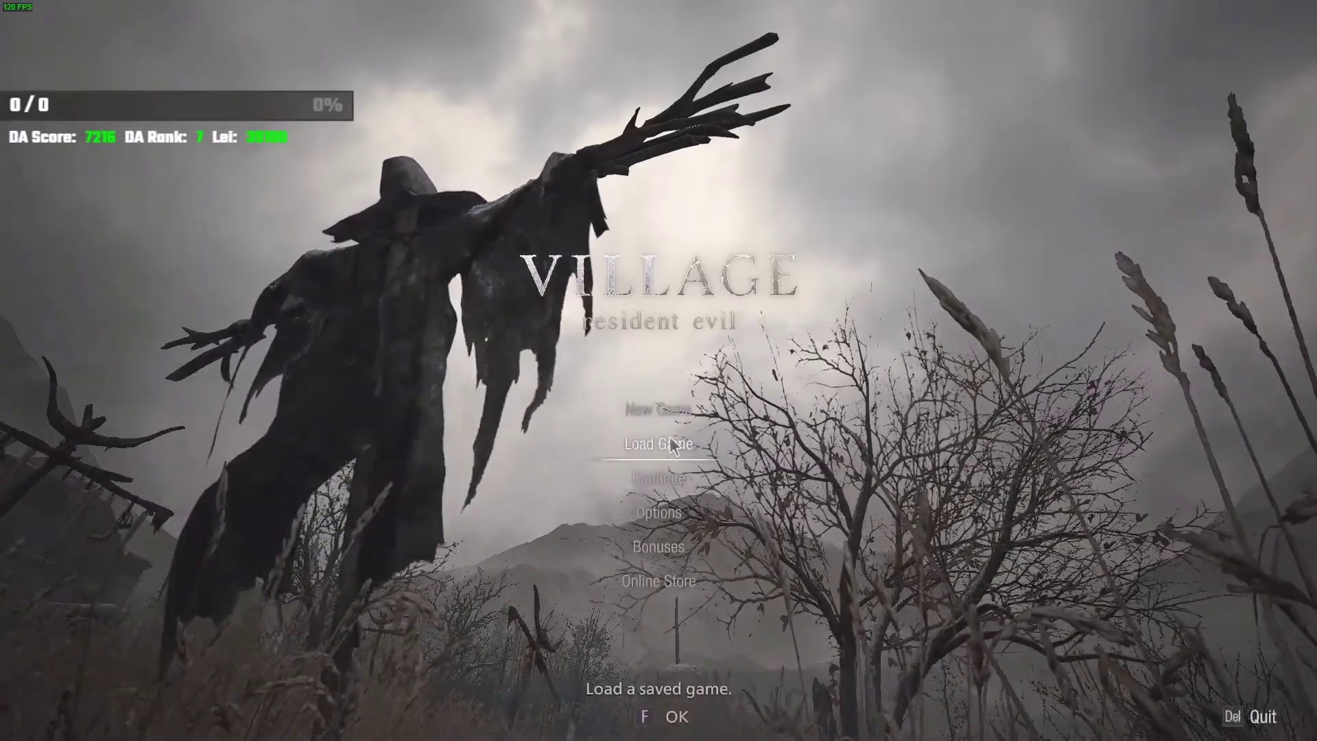
{"action": "left_click", "coordinate": [670, 442]}
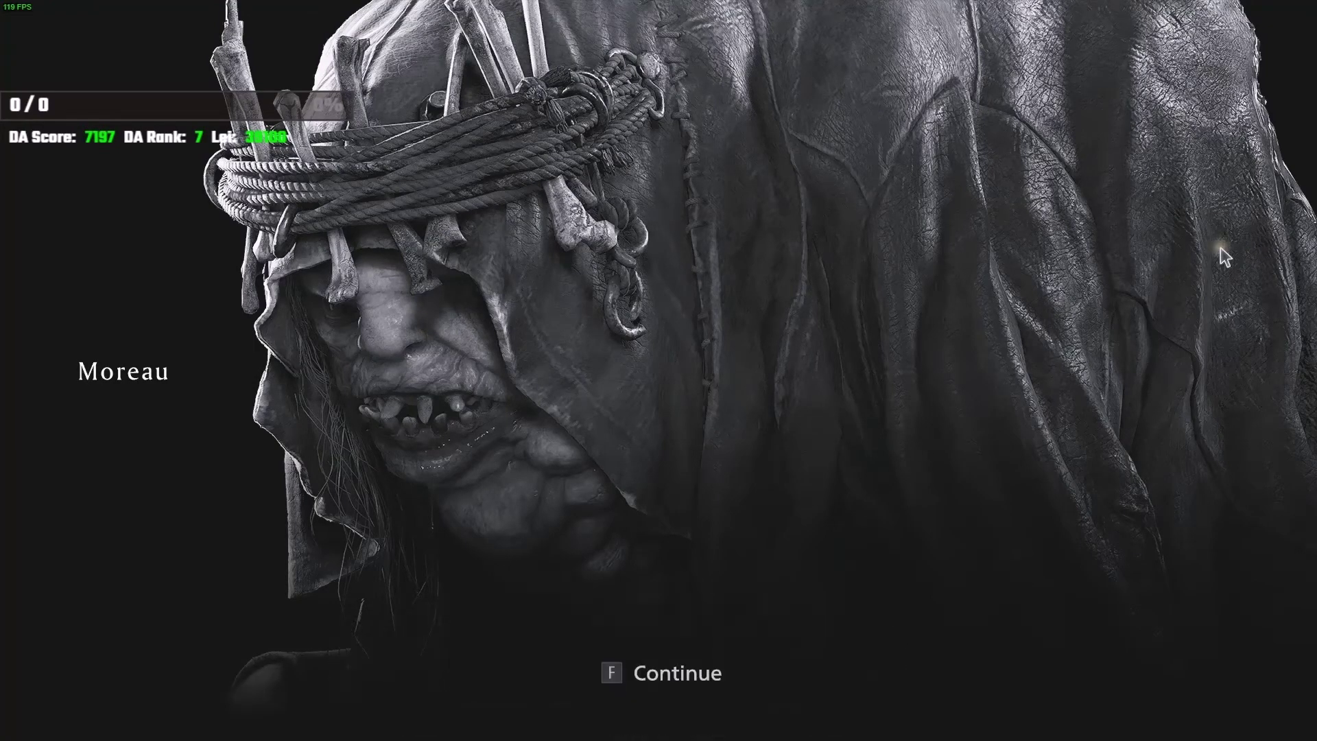
{"action": "key", "text": "f"}
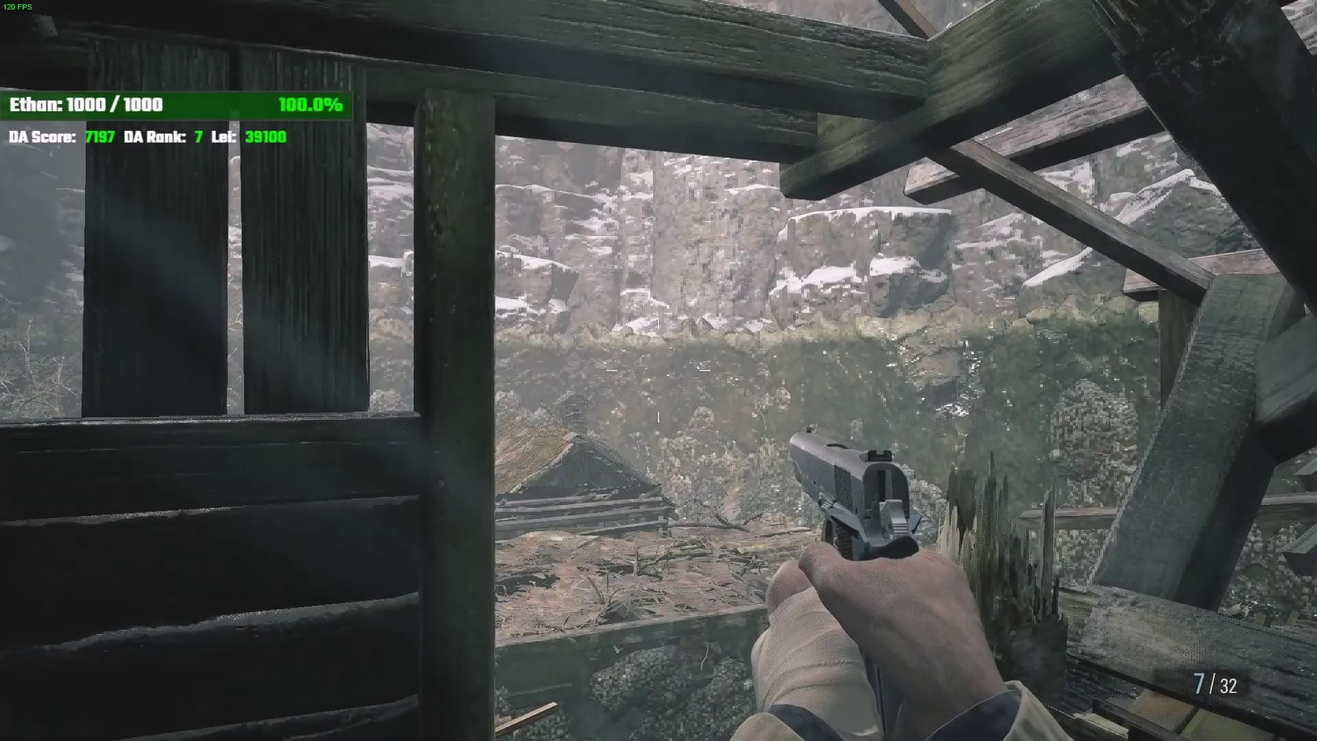
{"action": "key", "text": "w"}
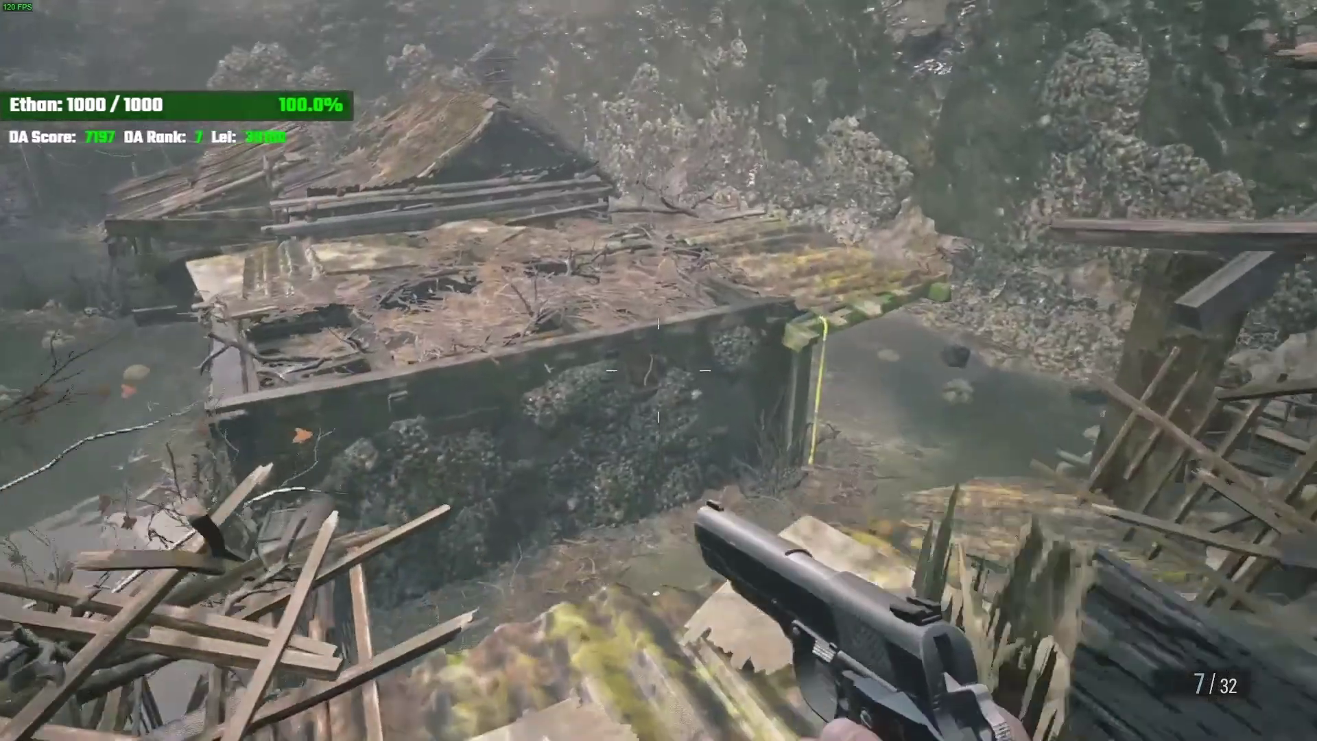
{"action": "key", "text": "4"}
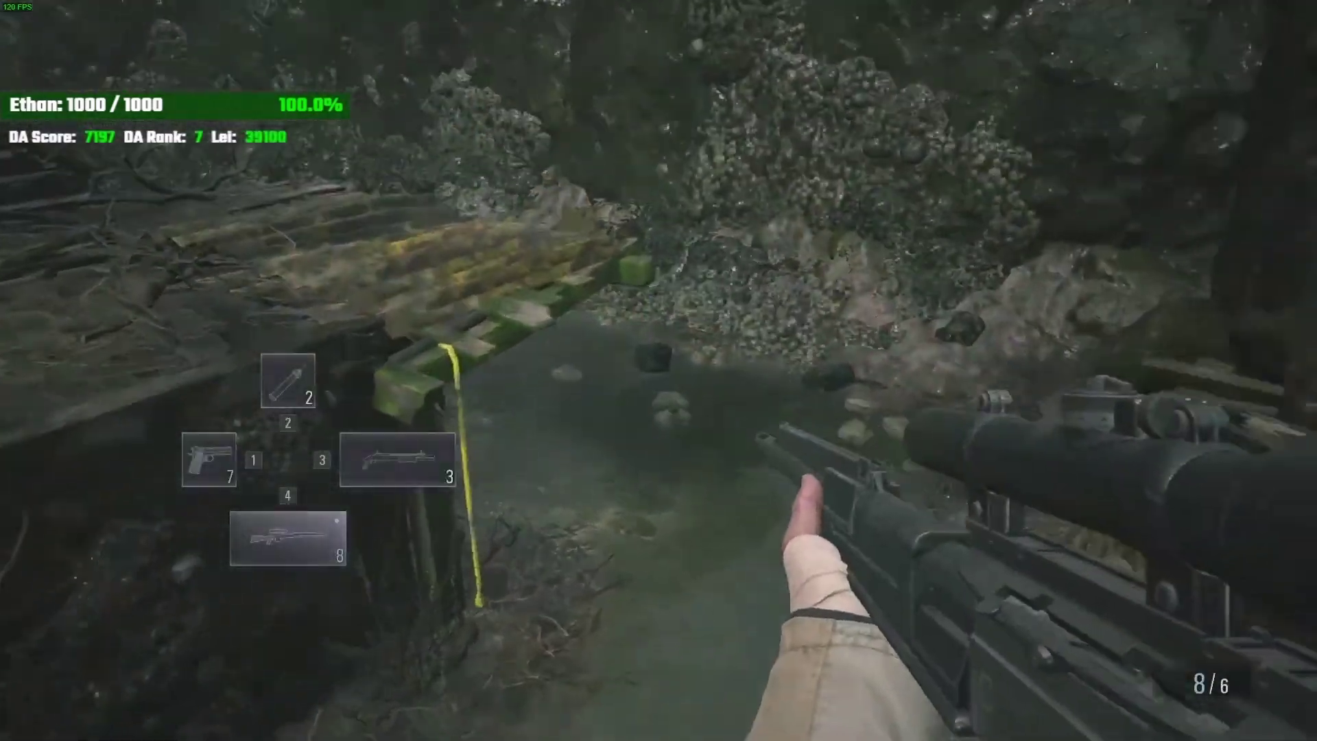
Walk forward along the stream, aim through the rifle scope and fire a shot to test the in-game overlay, ending the test.
{"action": "key", "text": "w"}
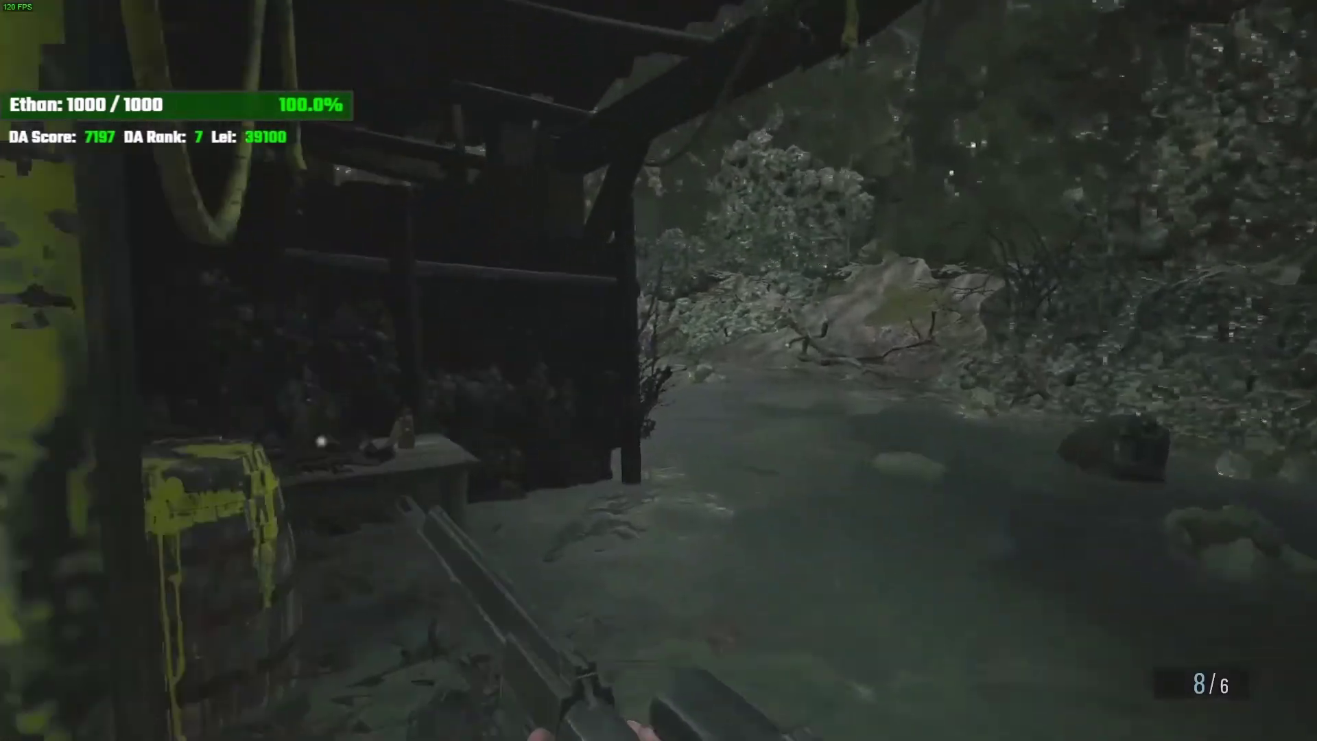
{"action": "key", "text": "w"}
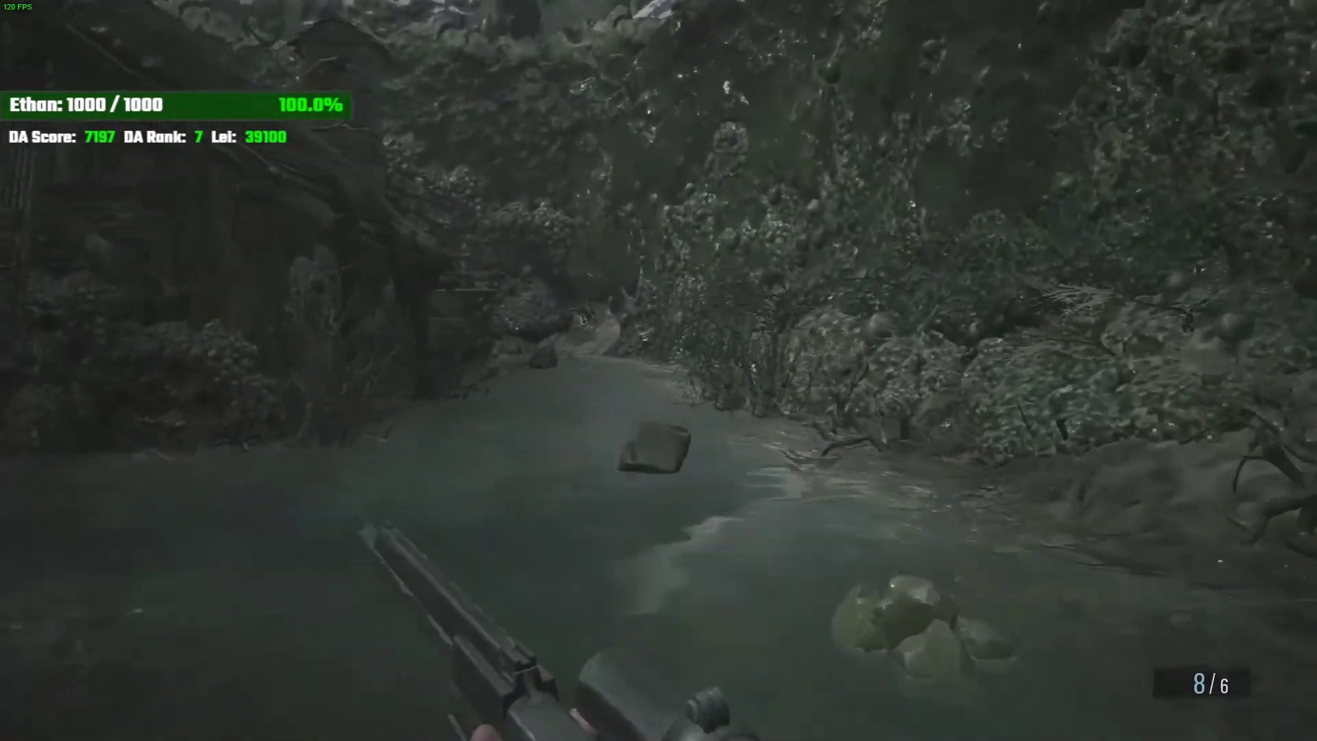
{"action": "key", "text": "w"}
{"action": "right_click", "coordinate": [658, 370]}
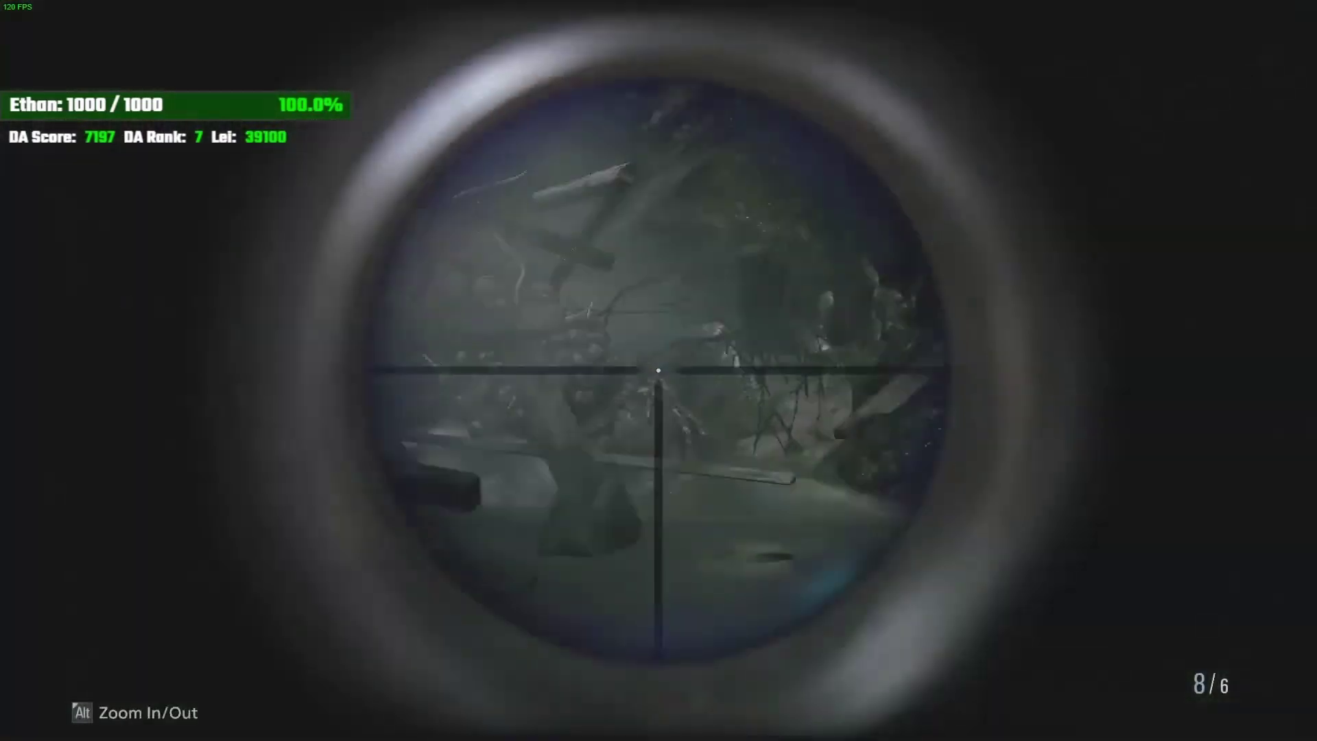
{"action": "left_click", "coordinate": [658, 371]}
{"action": "key", "text": "Escape"}
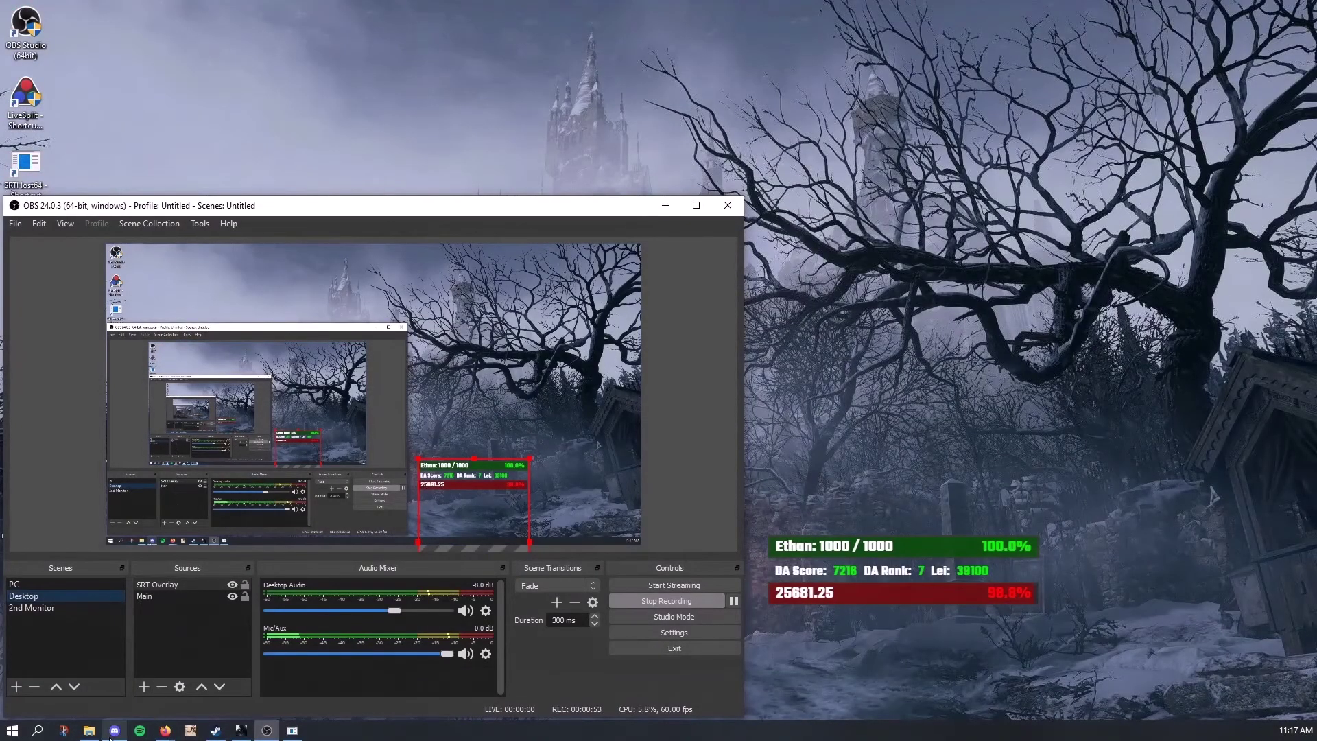
Remove the SRT Overlay source from the Desktop scene in OBS and confirm the removal.
{"action": "left_click", "coordinate": [162, 684]}
{"action": "left_click", "coordinate": [417, 486]}
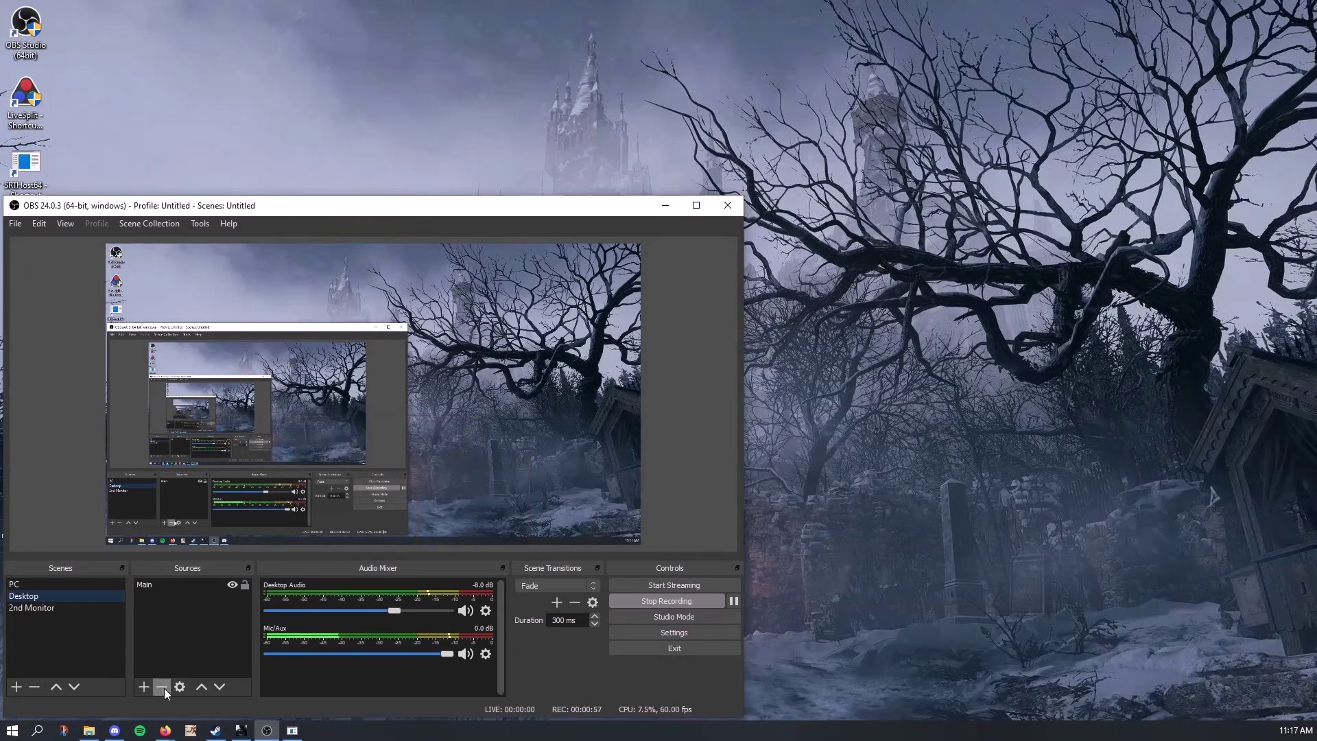
Switch to Discord and review the SRT download and install post and the newest overlay URL parameter messages in #tools-development.
{"action": "left_click", "coordinate": [114, 730]}
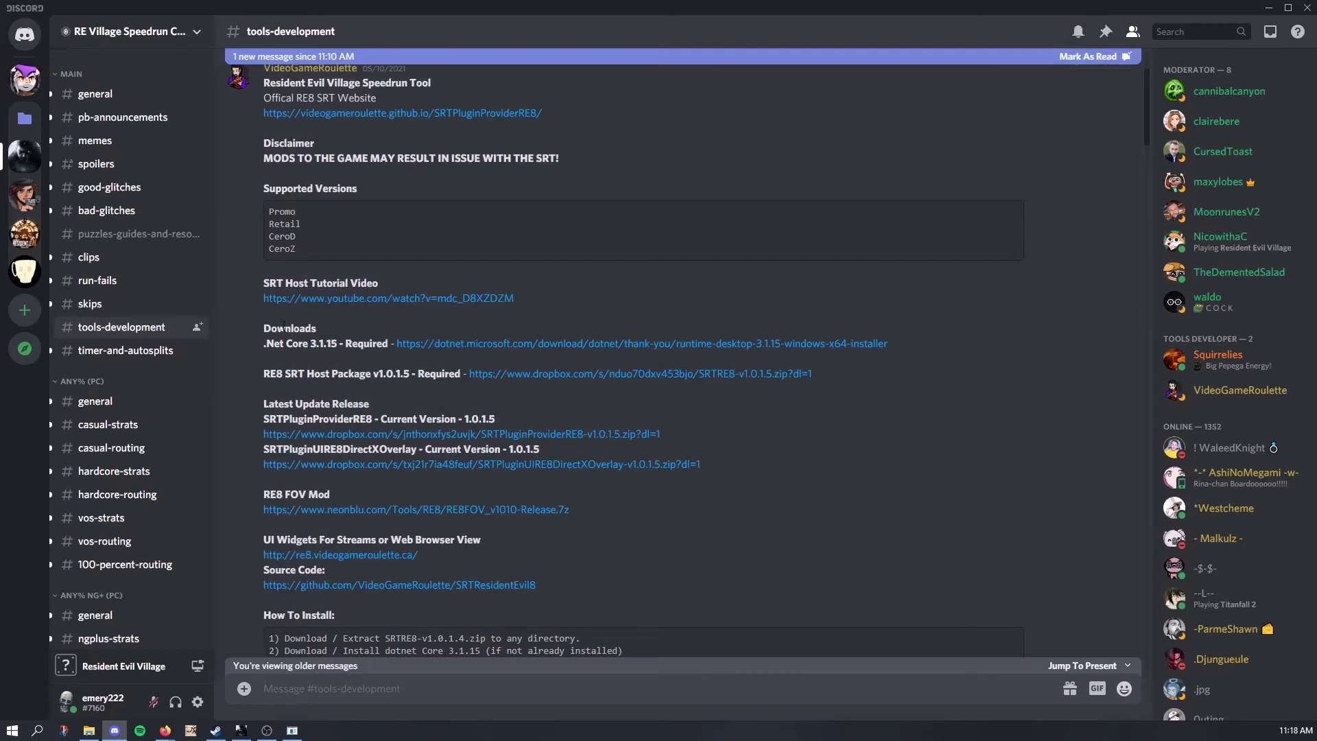
{"action": "scroll", "coordinate": [561, 356], "scroll_direction": "down", "scroll_amount": 1}
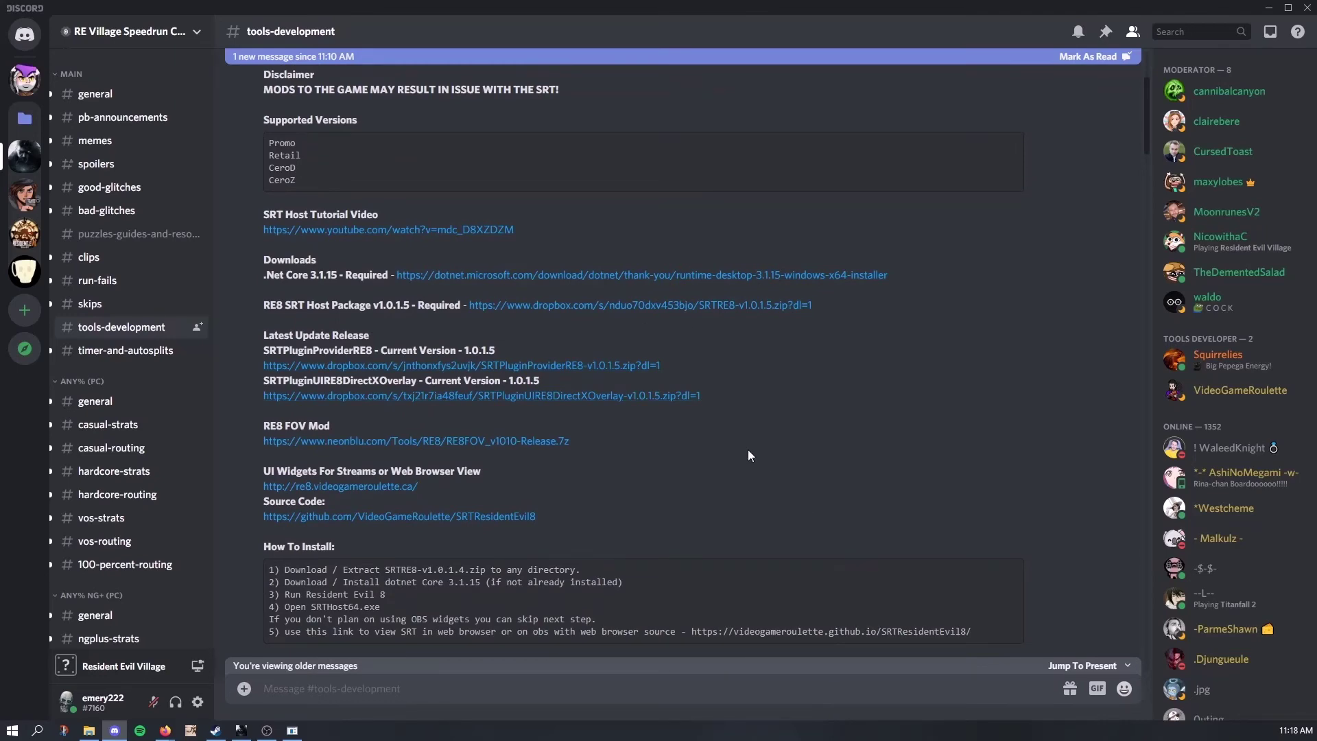
{"action": "left_click", "coordinate": [1073, 666]}
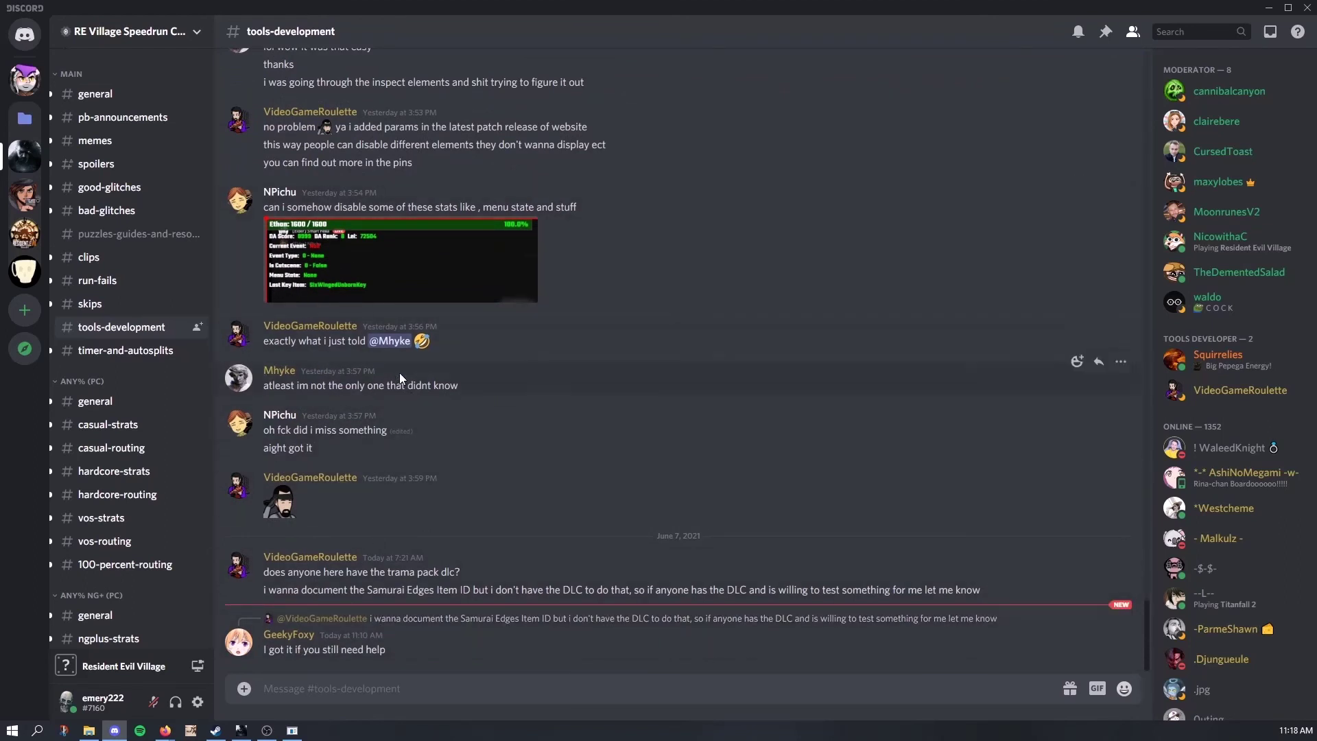
{"action": "scroll", "coordinate": [553, 443], "scroll_direction": "up", "scroll_amount": 7}
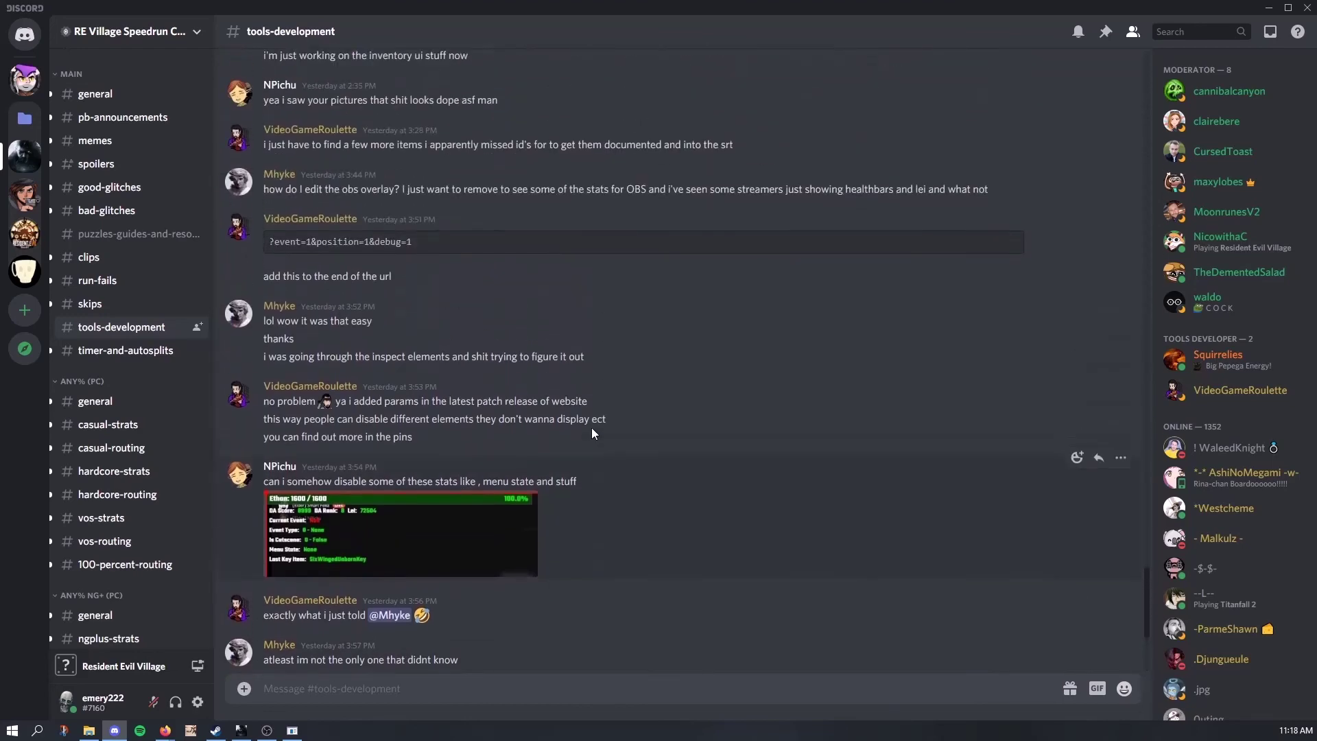
{"action": "scroll", "coordinate": [593, 433], "scroll_direction": "down", "scroll_amount": 7}
Look through the pinned messages of #tools-development down to the Resident Evil Village Speedrun Tool post, and close the list.
{"action": "left_click", "coordinate": [1103, 39]}
{"action": "scroll", "coordinate": [1056, 195], "scroll_direction": "down", "scroll_amount": 10}
{"action": "scroll", "coordinate": [1056, 195], "scroll_direction": "down", "scroll_amount": 5}
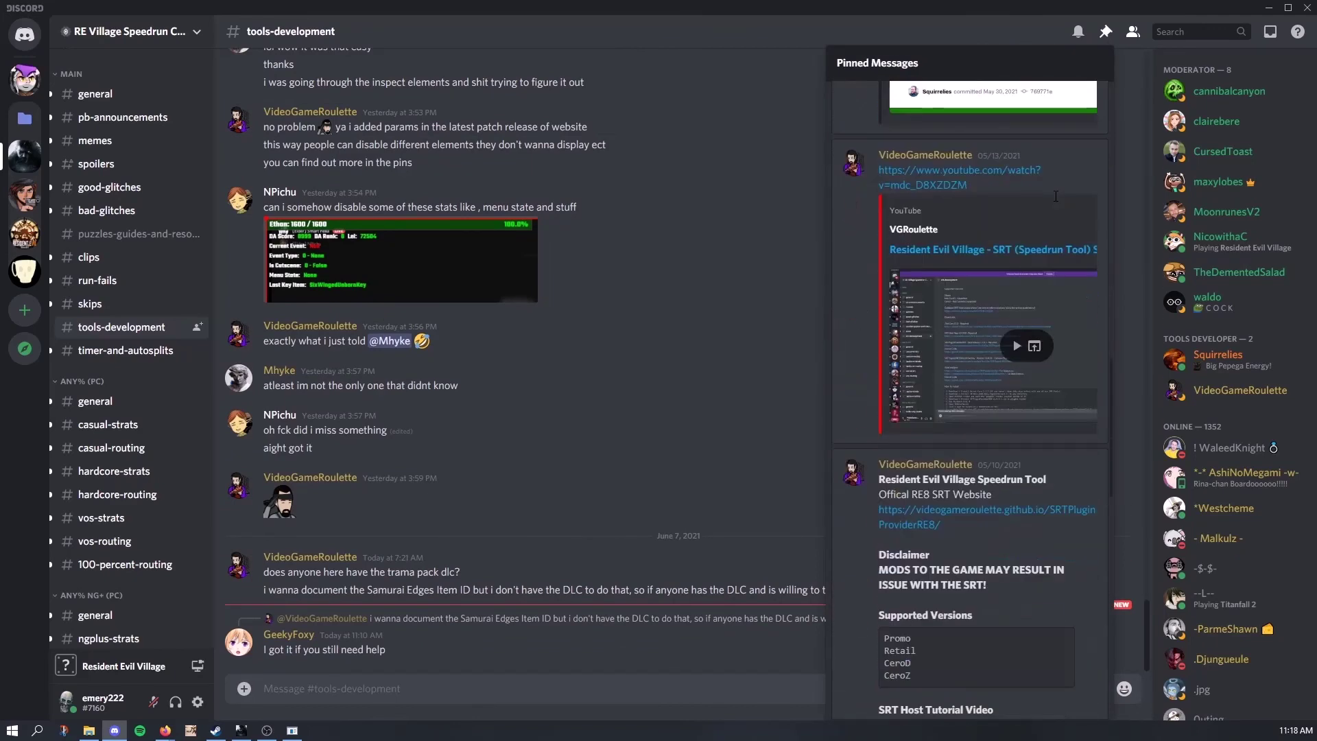
{"action": "scroll", "coordinate": [1055, 196], "scroll_direction": "down", "scroll_amount": 10}
{"action": "left_click", "coordinate": [1104, 35]}
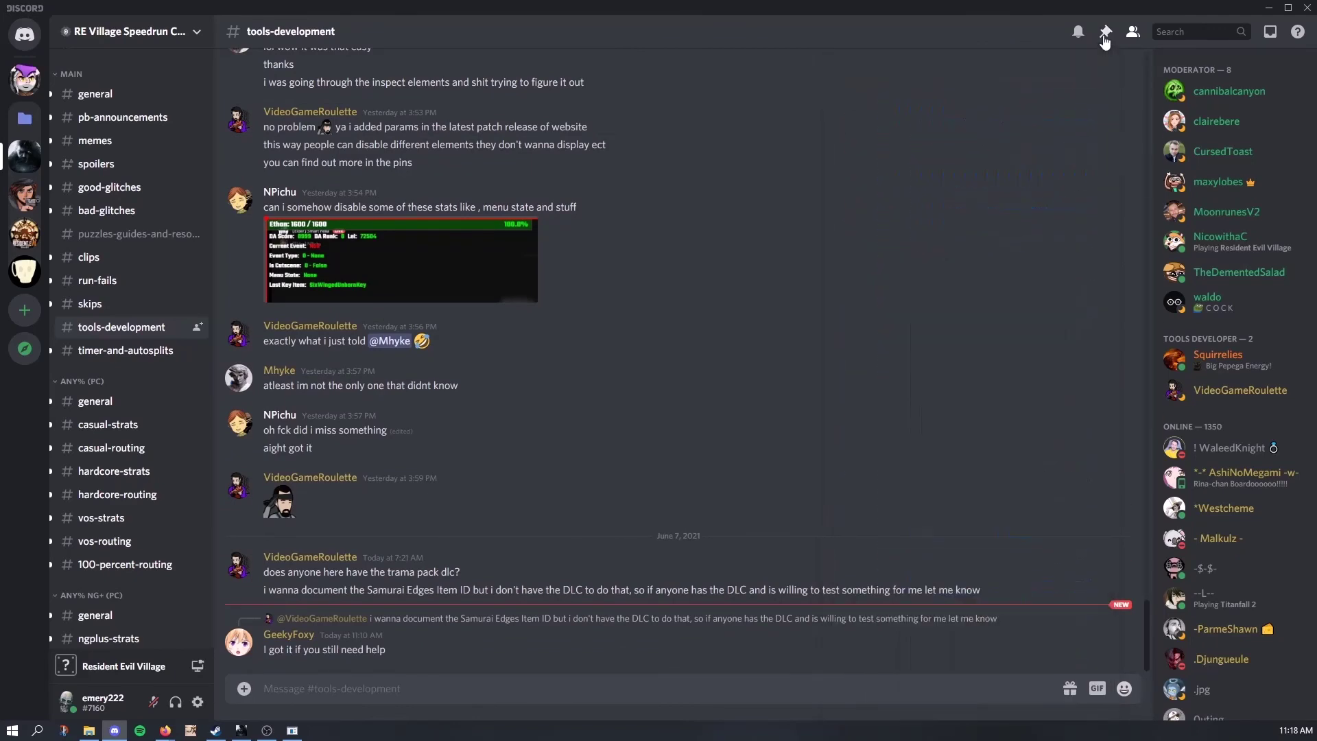